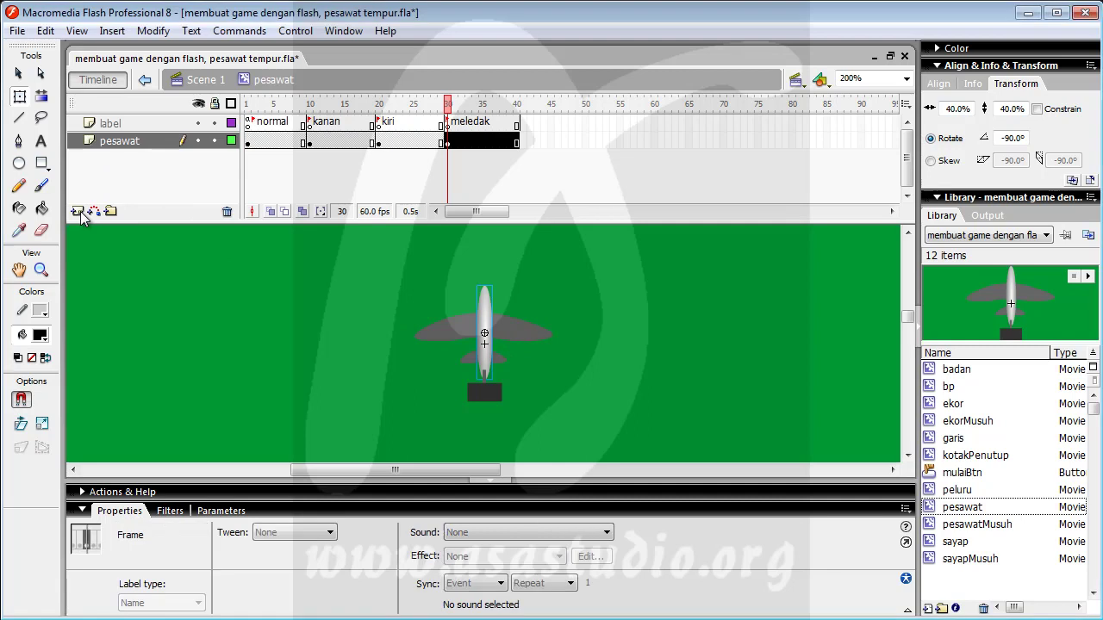
Step: Add a layer below the pesawat layer and paste into it the wing and tail shapes copied from inside the sayap symbol
{"action": "left_click_drag", "start_coordinate": [116, 142], "coordinate": [125, 177]}
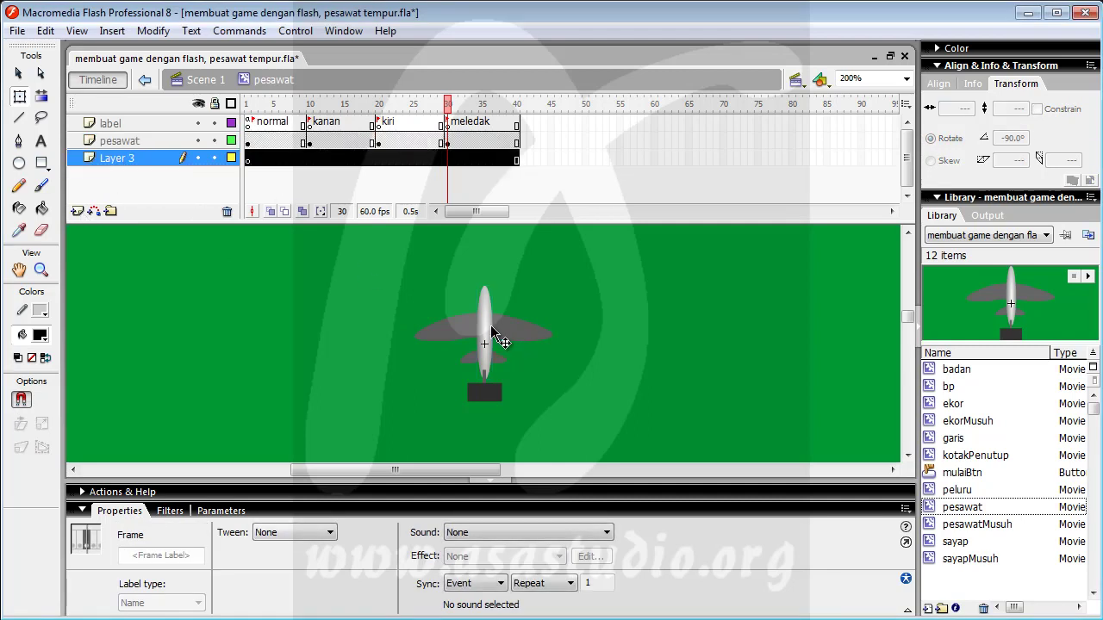
{"action": "left_click", "coordinate": [442, 329]}
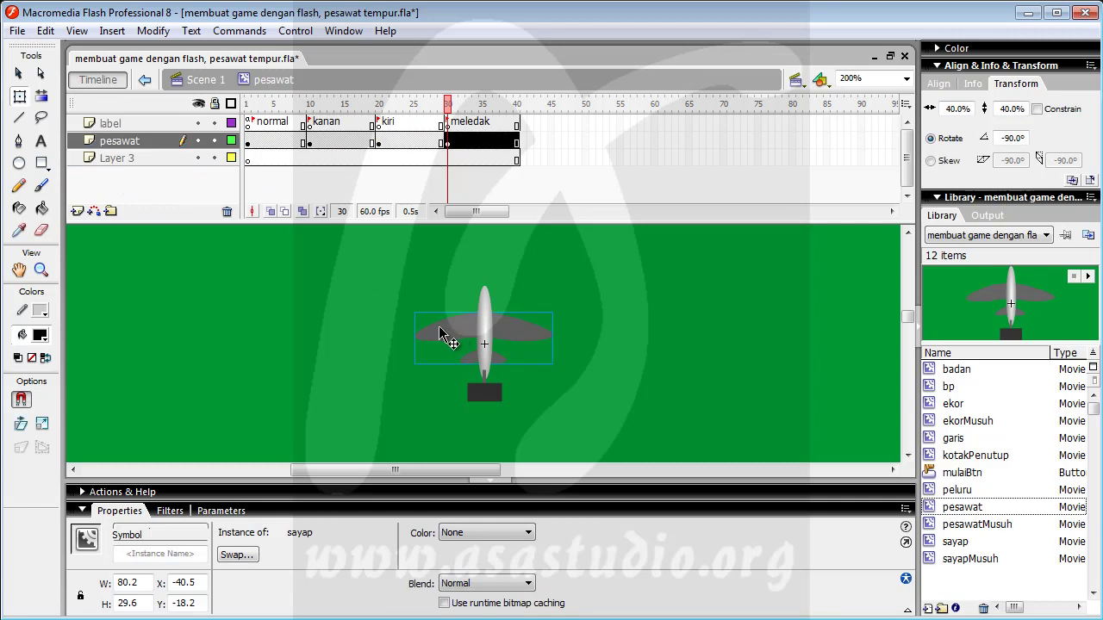
{"action": "double_click", "coordinate": [439, 334]}
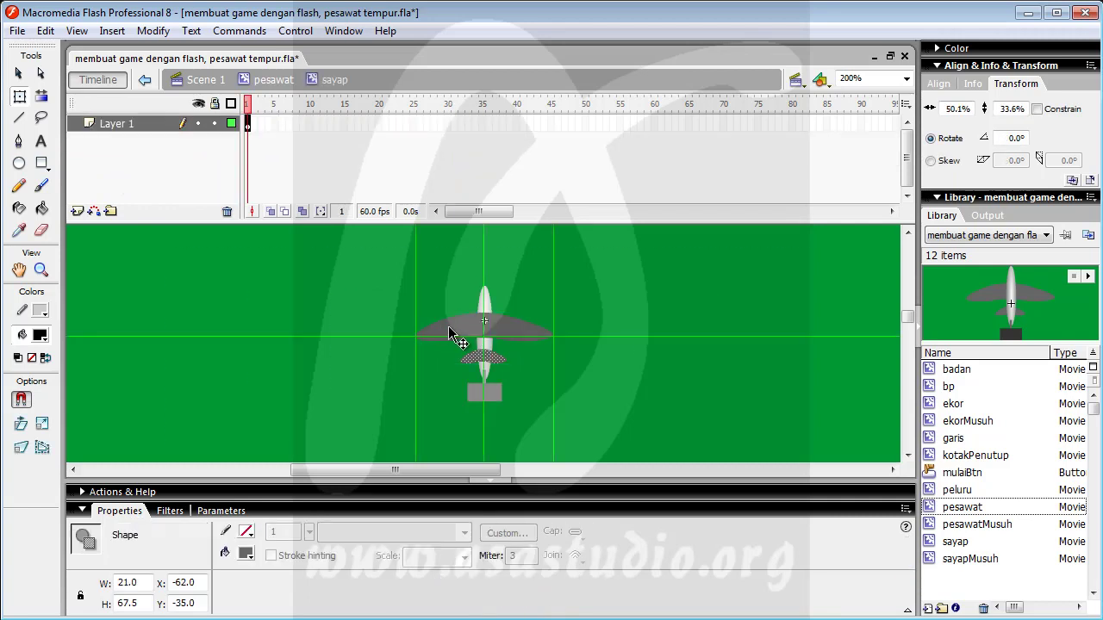
{"action": "left_click", "coordinate": [450, 335]}
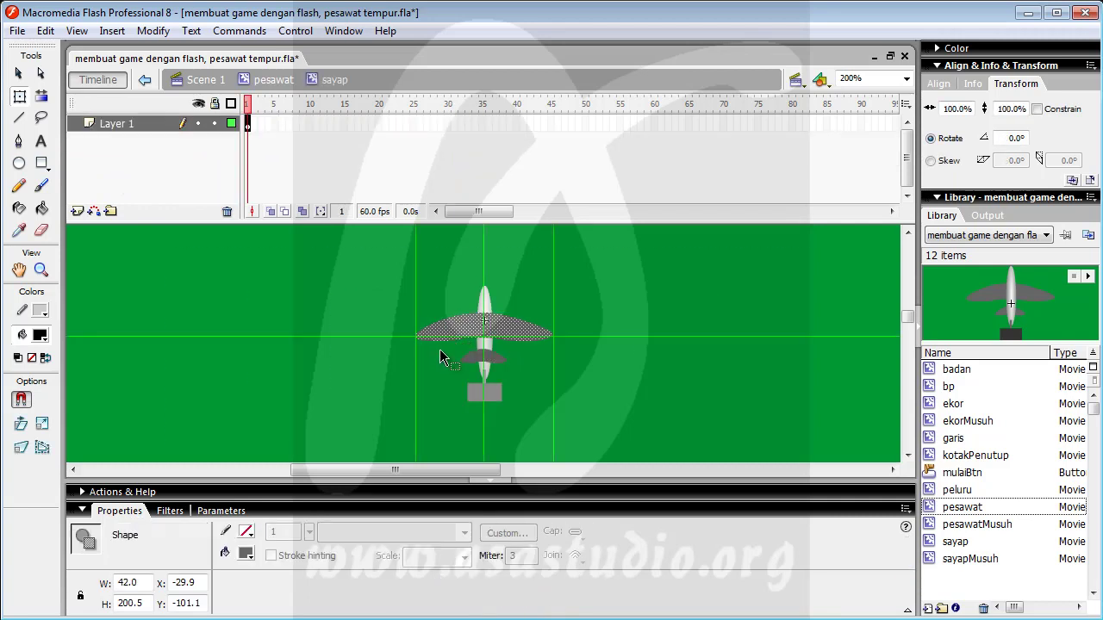
{"action": "left_click_drag", "start_coordinate": [380, 301], "coordinate": [620, 388]}
{"action": "left_click", "coordinate": [274, 80]}
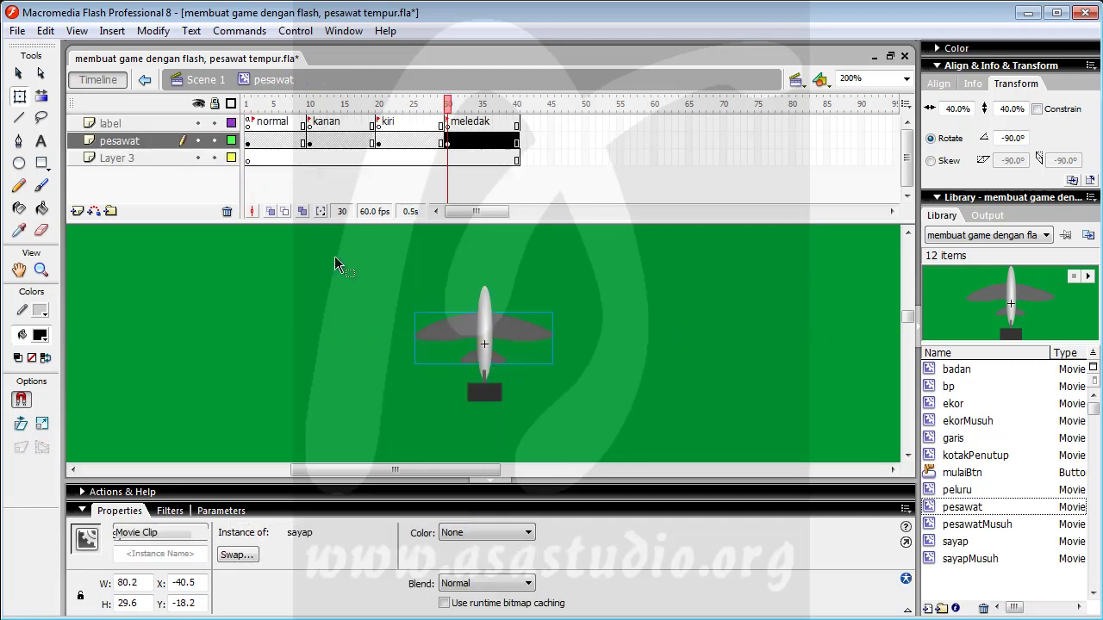
{"action": "left_click", "coordinate": [448, 158]}
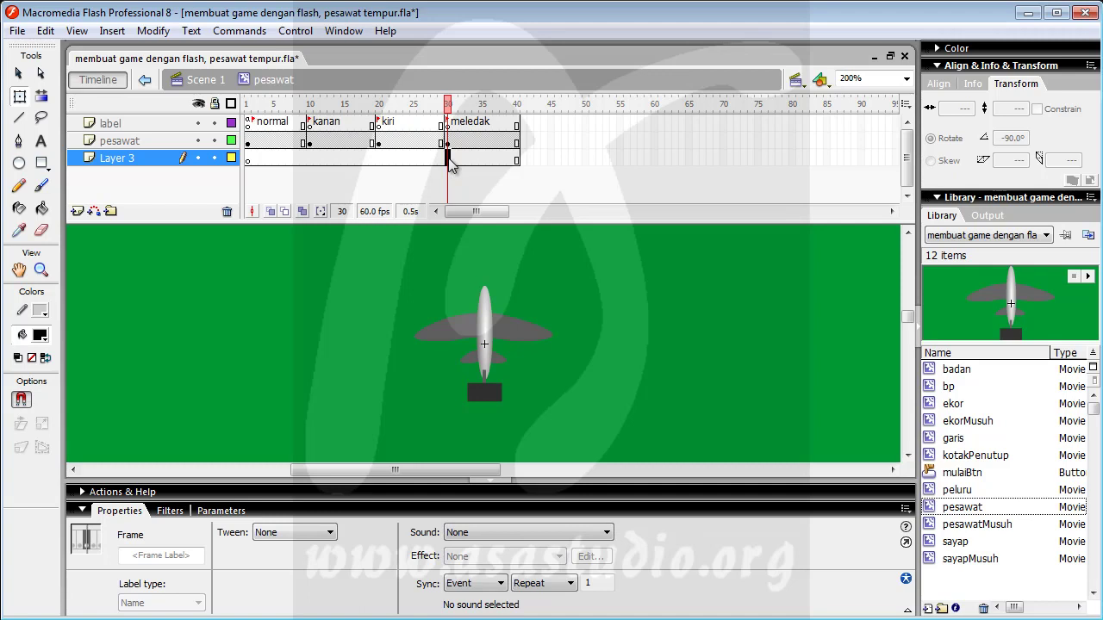
{"action": "key", "text": "ctrl+v"}
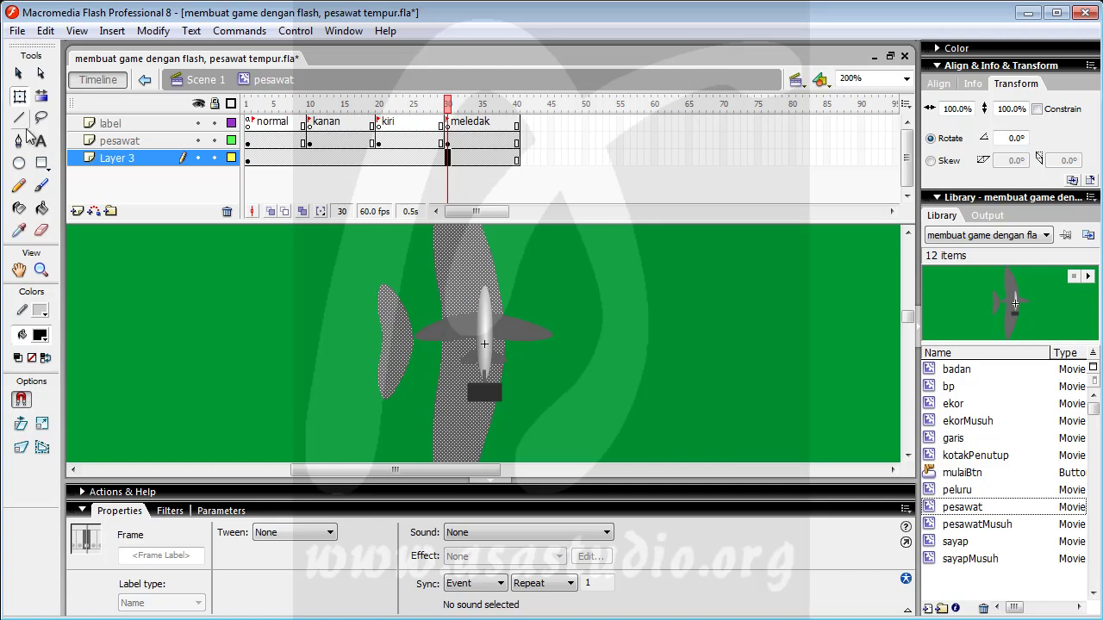
Step: Scale all the pasted wing and tail shapes on Layer 3 to 50% and rotate them -90 degrees
{"action": "left_click", "coordinate": [22, 96]}
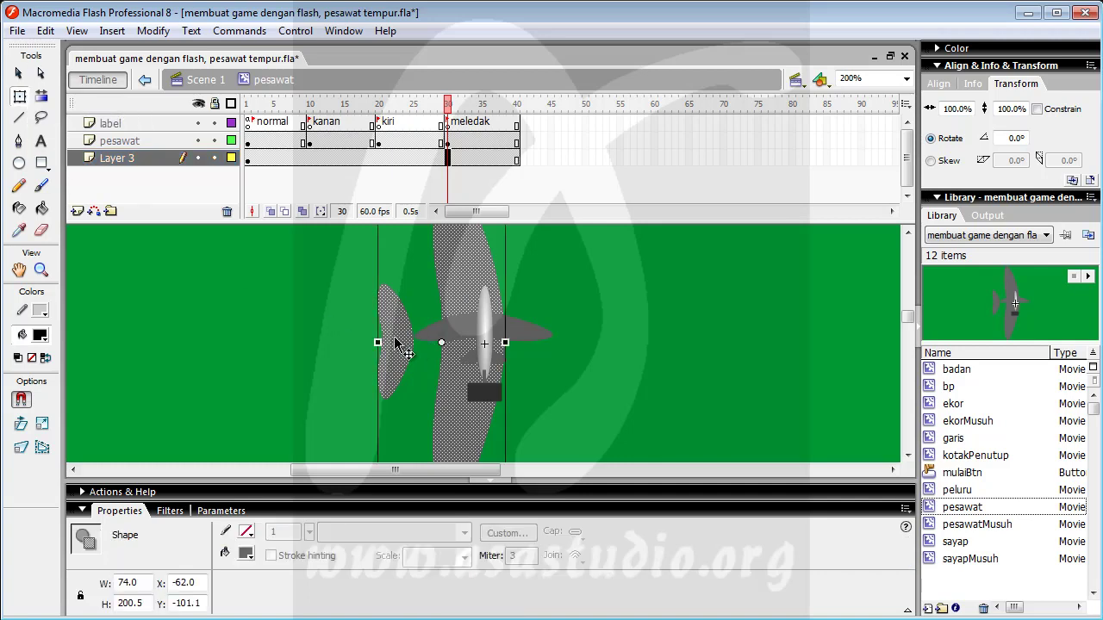
{"action": "key", "text": "ctrl+a"}
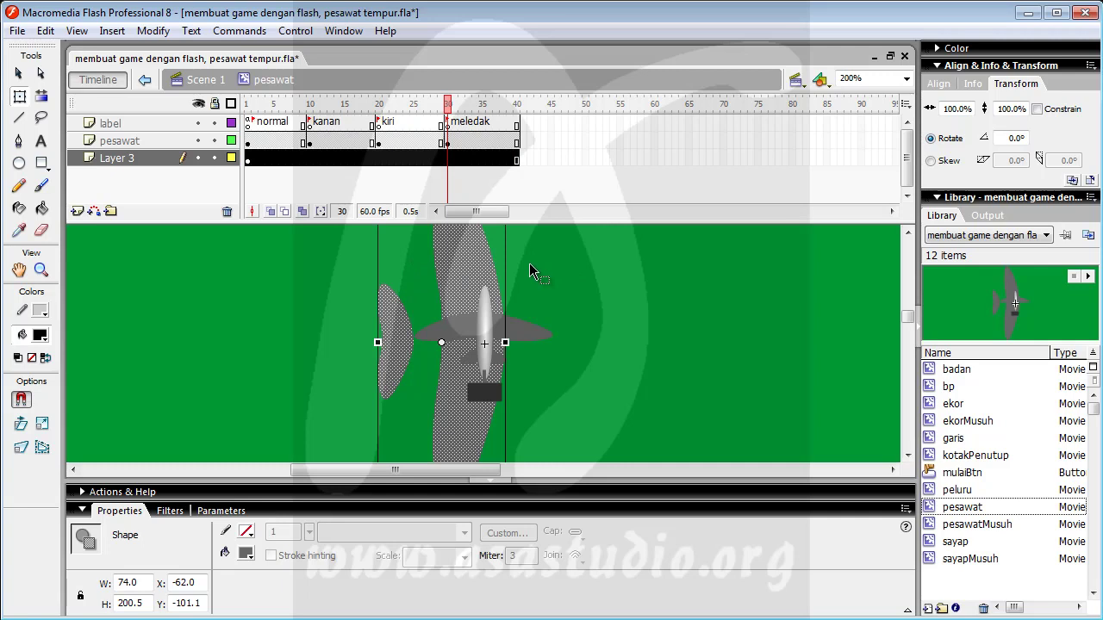
{"action": "key", "text": "ctrl+1"}
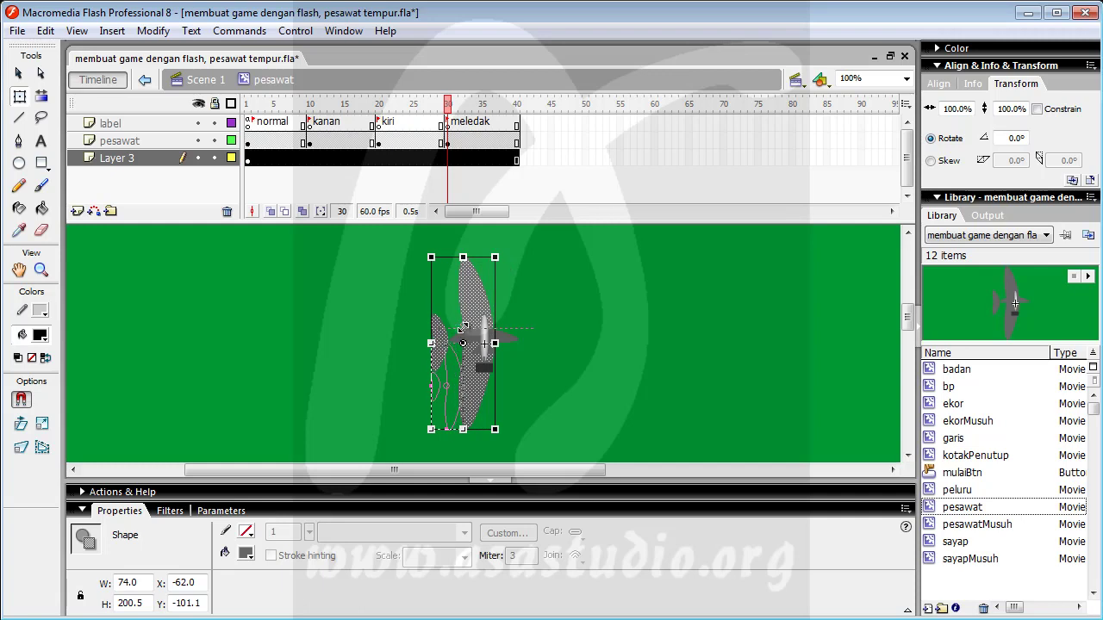
{"action": "left_click_drag", "start_coordinate": [460, 332], "coordinate": [462, 343]}
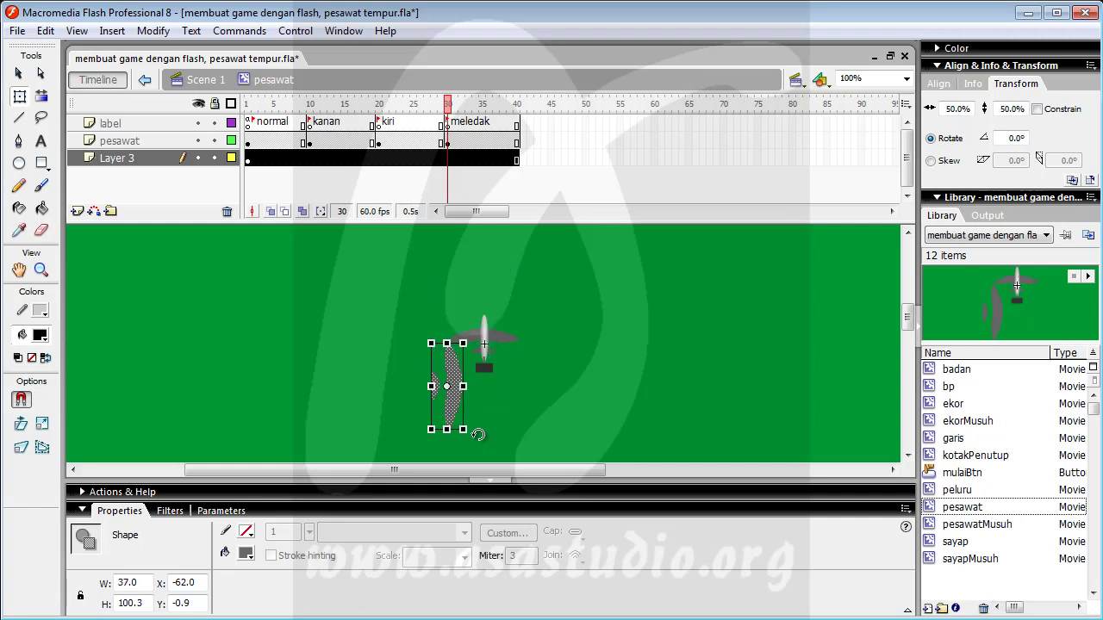
{"action": "left_click_drag", "start_coordinate": [478, 435], "coordinate": [502, 375]}
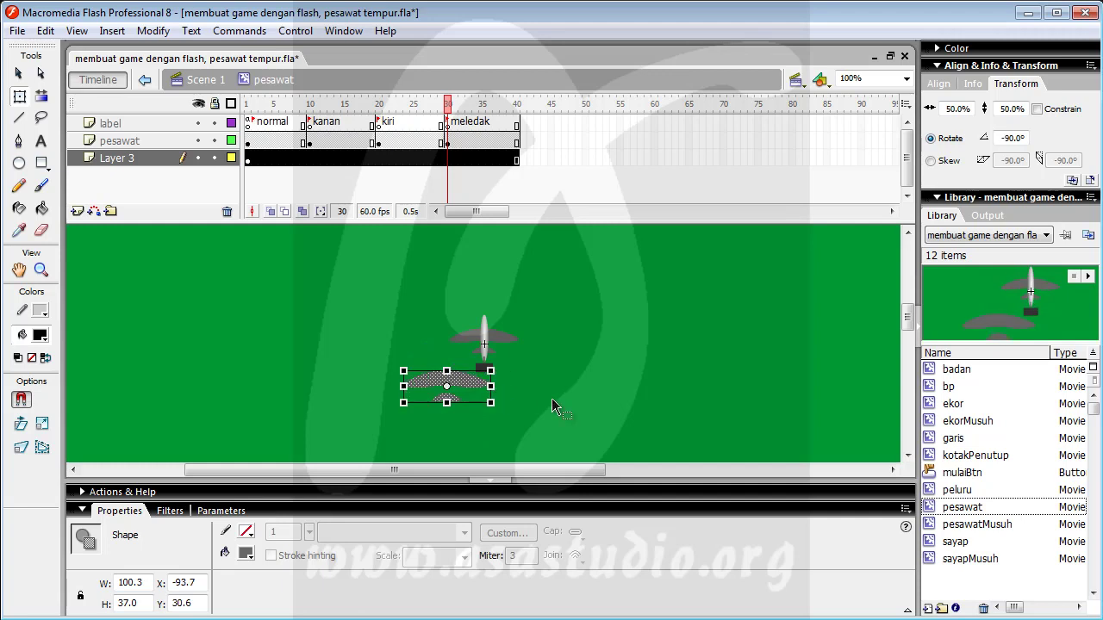
Step: Move the rotated wing and tail shapes up and to the right until they lie over the plane's original wings
{"action": "key", "text": "Right"}
{"action": "key", "text": "Right"}
{"action": "key", "text": "Right"}
{"action": "key", "text": "Right"}
{"action": "key", "text": "Right"}
{"action": "key", "text": "Right"}
{"action": "key", "text": "Right"}
{"action": "key", "text": "Right"}
{"action": "key", "text": "Right"}
{"action": "key", "text": "Right"}
{"action": "key", "text": "Right"}
{"action": "key", "text": "Right"}
{"action": "key", "text": "Right"}
{"action": "key", "text": "Right"}
{"action": "key", "text": "Right"}
{"action": "key", "text": "Right"}
{"action": "key", "text": "Right"}
{"action": "key", "text": "Right"}
{"action": "key", "text": "Right"}
{"action": "key", "text": "Right"}
{"action": "key", "text": "Right"}
{"action": "key", "text": "Right"}
{"action": "key", "text": "Right"}
{"action": "key", "text": "Right"}
{"action": "key", "text": "Right"}
{"action": "key", "text": "Right"}
{"action": "key", "text": "Right"}
{"action": "key", "text": "Right"}
{"action": "key", "text": "Right"}
{"action": "key", "text": "Right"}
{"action": "key", "text": "Right"}
{"action": "key", "text": "Right"}
{"action": "key", "text": "Right"}
{"action": "key", "text": "Right"}
{"action": "key", "text": "Right"}
{"action": "key", "text": "Right"}
{"action": "key", "text": "Right"}
{"action": "key", "text": "Right"}
{"action": "key", "text": "Right"}
{"action": "key", "text": "Up"}
{"action": "key", "text": "Up"}
{"action": "key", "text": "Up"}
{"action": "key", "text": "Up"}
{"action": "key", "text": "Up"}
{"action": "key", "text": "Up"}
{"action": "key", "text": "Up"}
{"action": "key", "text": "Up"}
{"action": "key", "text": "Up"}
{"action": "key", "text": "Up"}
{"action": "key", "text": "Up"}
{"action": "key", "text": "Up"}
{"action": "key", "text": "Up"}
{"action": "key", "text": "Up"}
{"action": "key", "text": "Up"}
{"action": "key", "text": "Up"}
{"action": "key", "text": "Up"}
{"action": "key", "text": "Up"}
{"action": "key", "text": "Up"}
{"action": "key", "text": "Up"}
{"action": "key", "text": "Up"}
{"action": "key", "text": "Up"}
{"action": "key", "text": "Up"}
{"action": "key", "text": "Up"}
{"action": "key", "text": "Up"}
{"action": "key", "text": "Up"}
{"action": "key", "text": "Up"}
{"action": "key", "text": "Up"}
{"action": "key", "text": "Up"}
{"action": "key", "text": "Up"}
{"action": "key", "text": "Up"}
{"action": "key", "text": "Up"}
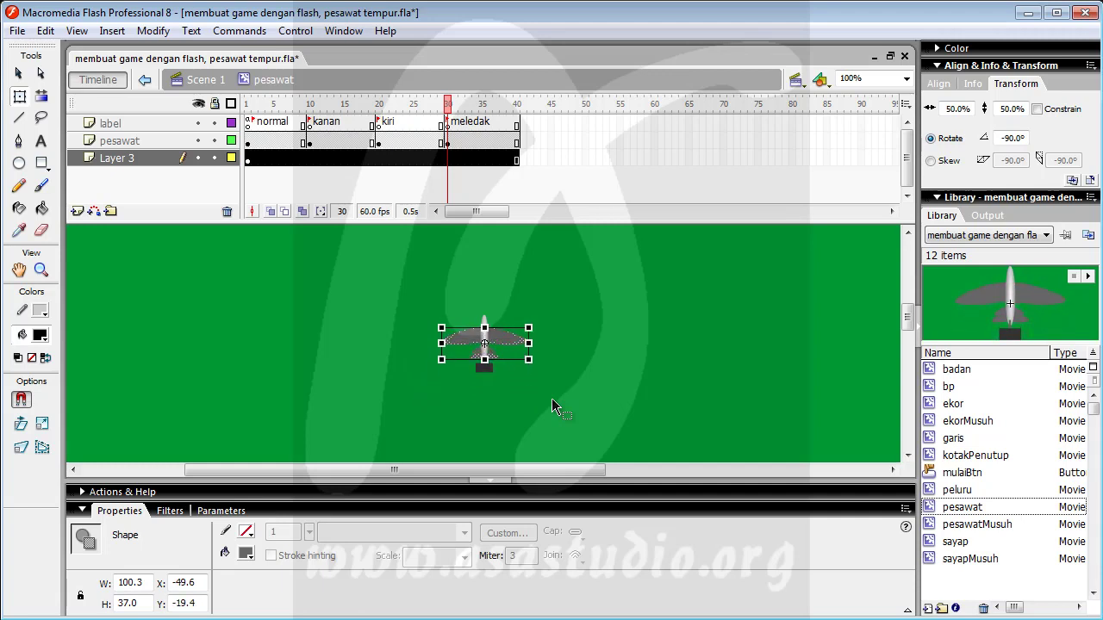
{"action": "key", "text": "Right"}
{"action": "key", "text": "Up"}
Step: Scale the wing and tail shapes to about 41.5% and nudge them over the original wings at X -40.6, Y -18.4
{"action": "left_click_drag", "start_coordinate": [529, 360], "coordinate": [527, 357]}
{"action": "key", "text": "Right"}
{"action": "key", "text": "Right"}
{"action": "key", "text": "Right"}
{"action": "key", "text": "Right"}
{"action": "key", "text": "Right"}
{"action": "key", "text": "Right"}
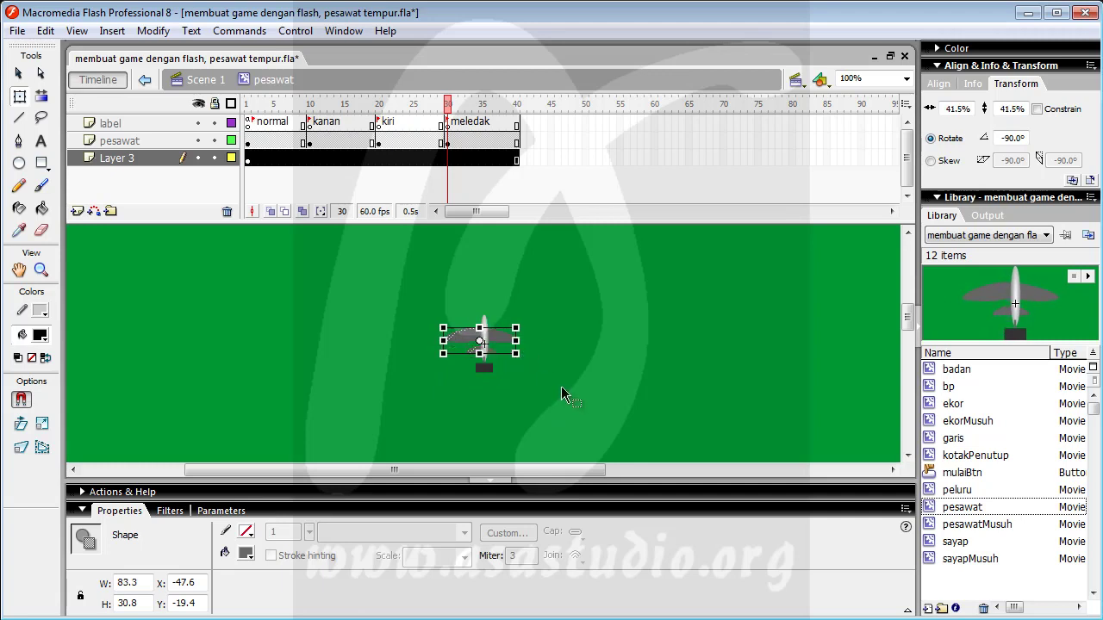
{"action": "key", "text": "Right"}
{"action": "key", "text": "Right"}
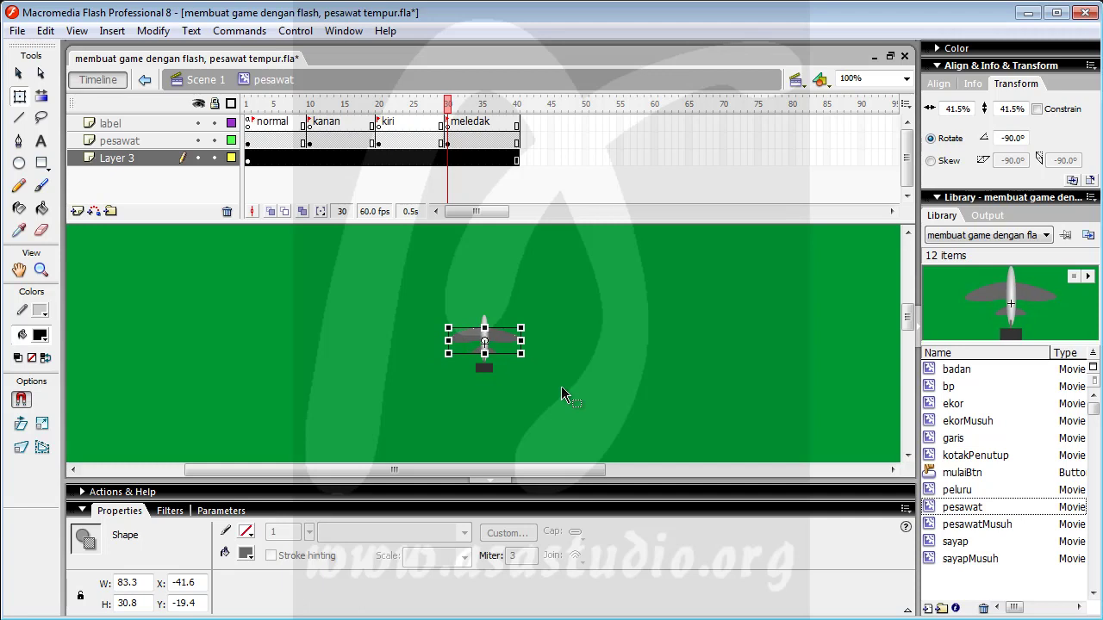
{"action": "key", "text": "Down"}
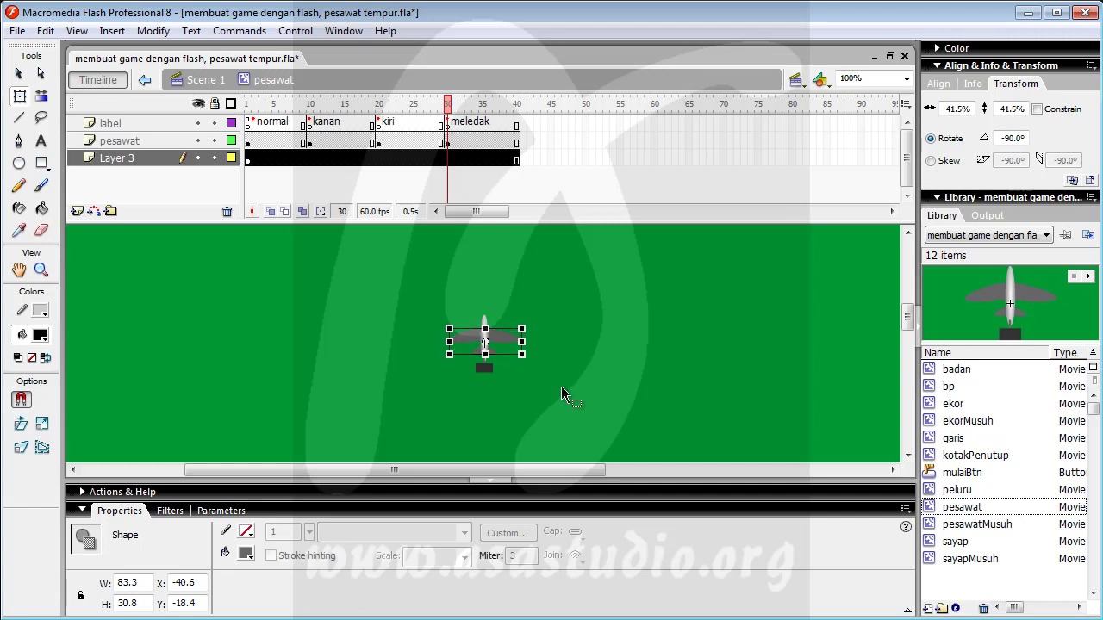
{"action": "left_click", "coordinate": [563, 321]}
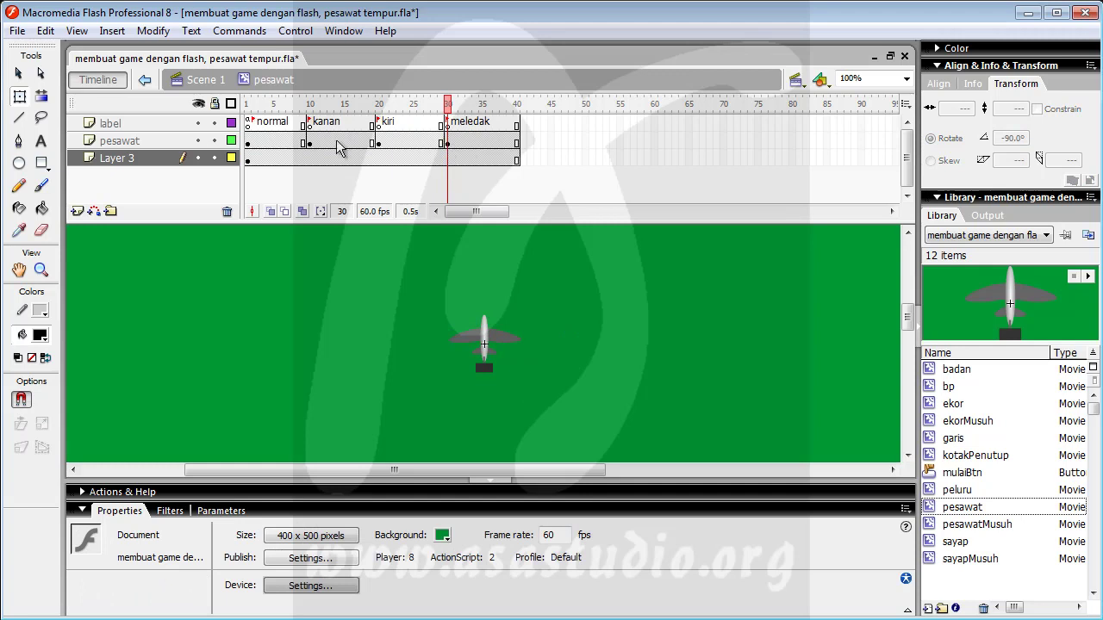
Step: Lock Layer 3 and copy the fuselage shape from inside the badan symbol, returning to the pesawat symbol
{"action": "left_click", "coordinate": [214, 157]}
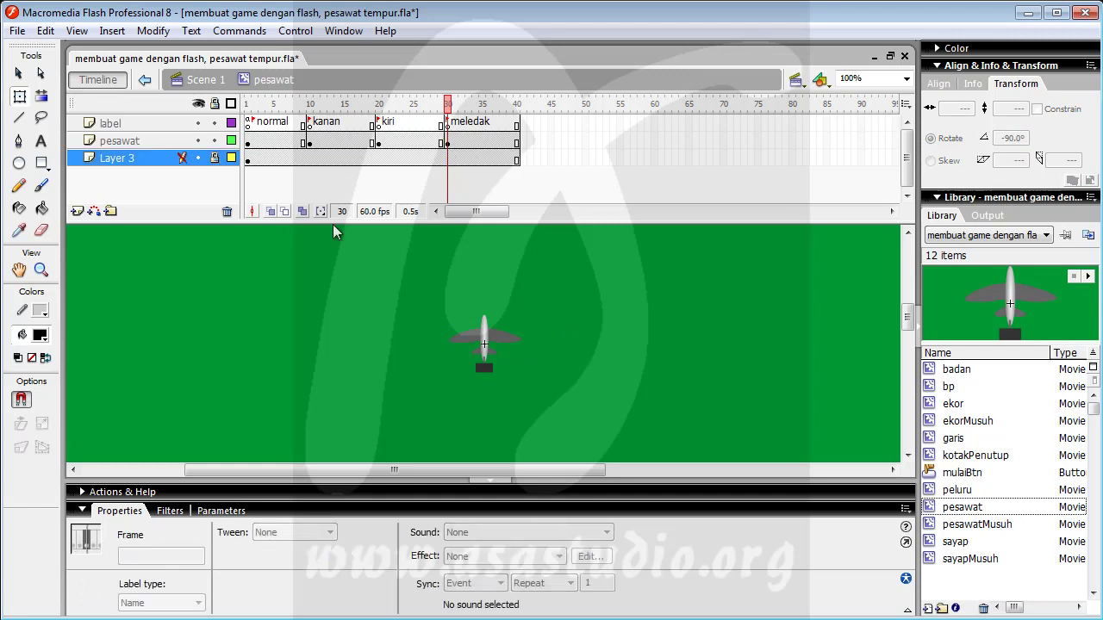
{"action": "left_click", "coordinate": [607, 332]}
{"action": "left_click", "coordinate": [506, 343]}
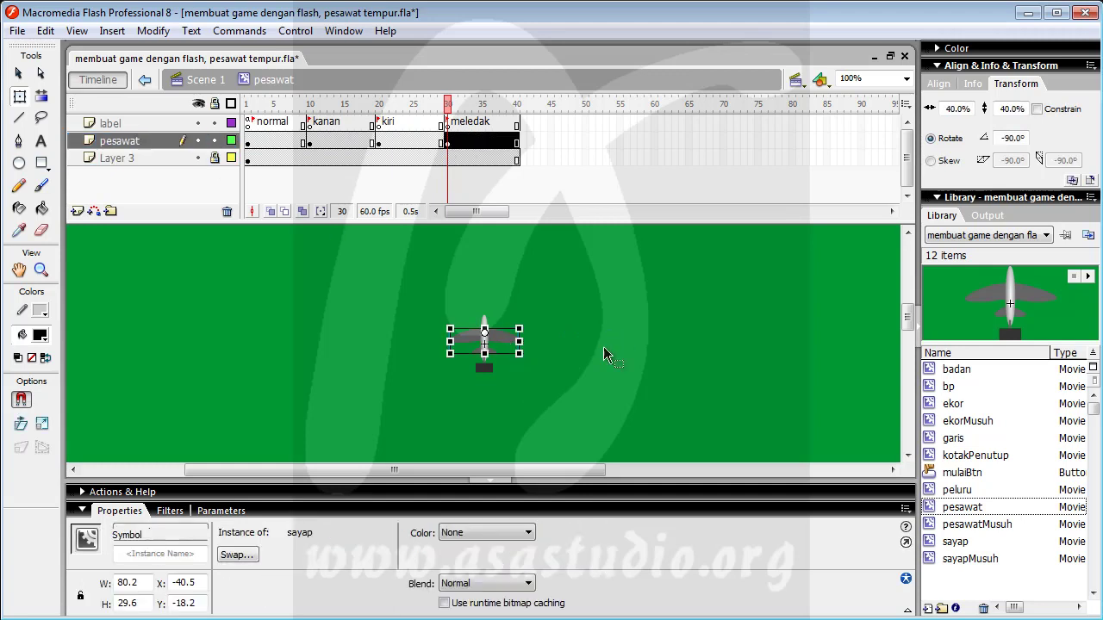
{"action": "left_click", "coordinate": [18, 73]}
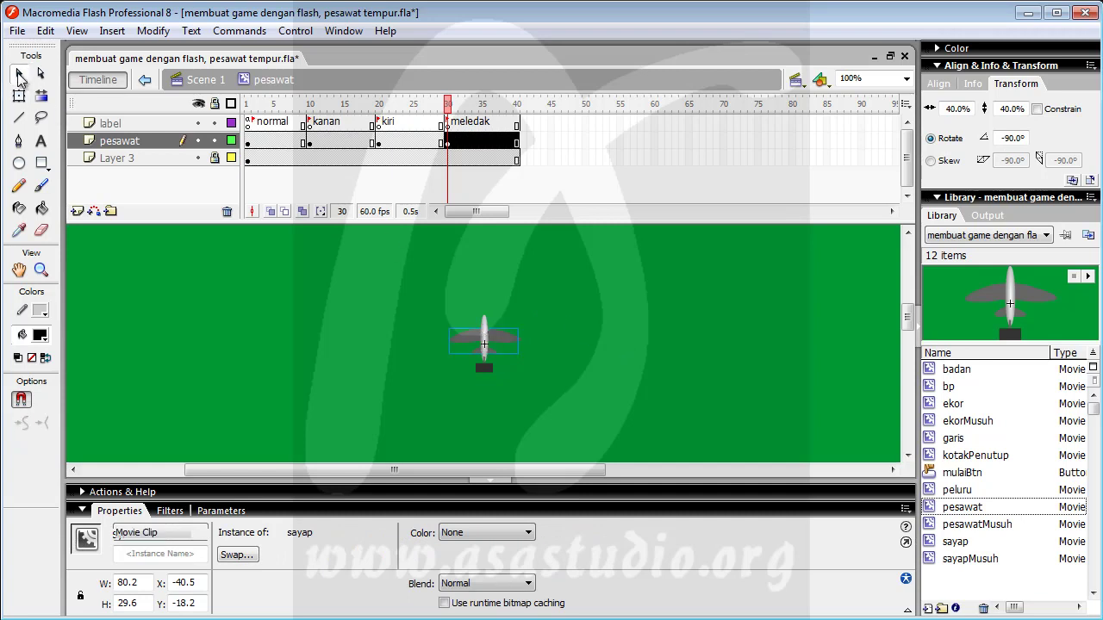
{"action": "left_click", "coordinate": [629, 338]}
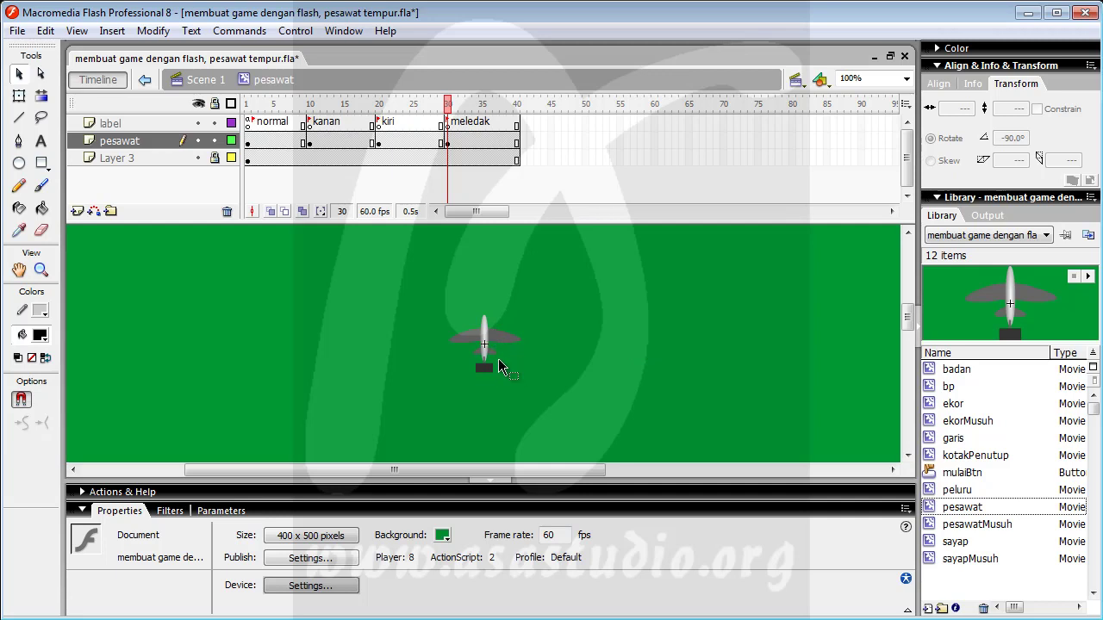
{"action": "left_click", "coordinate": [484, 336]}
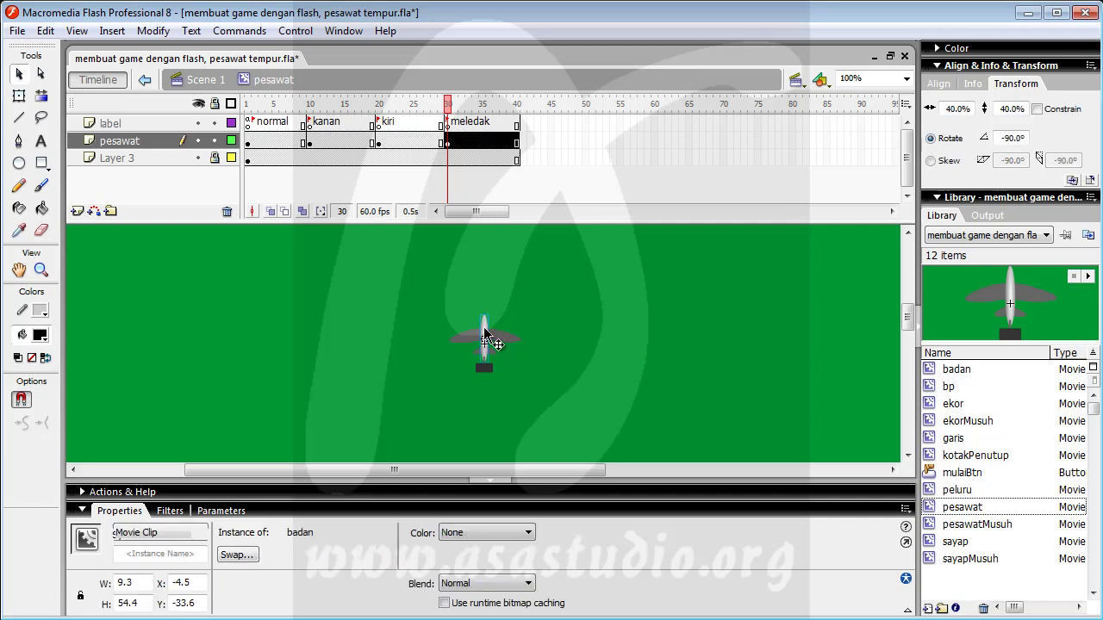
{"action": "double_click", "coordinate": [485, 336]}
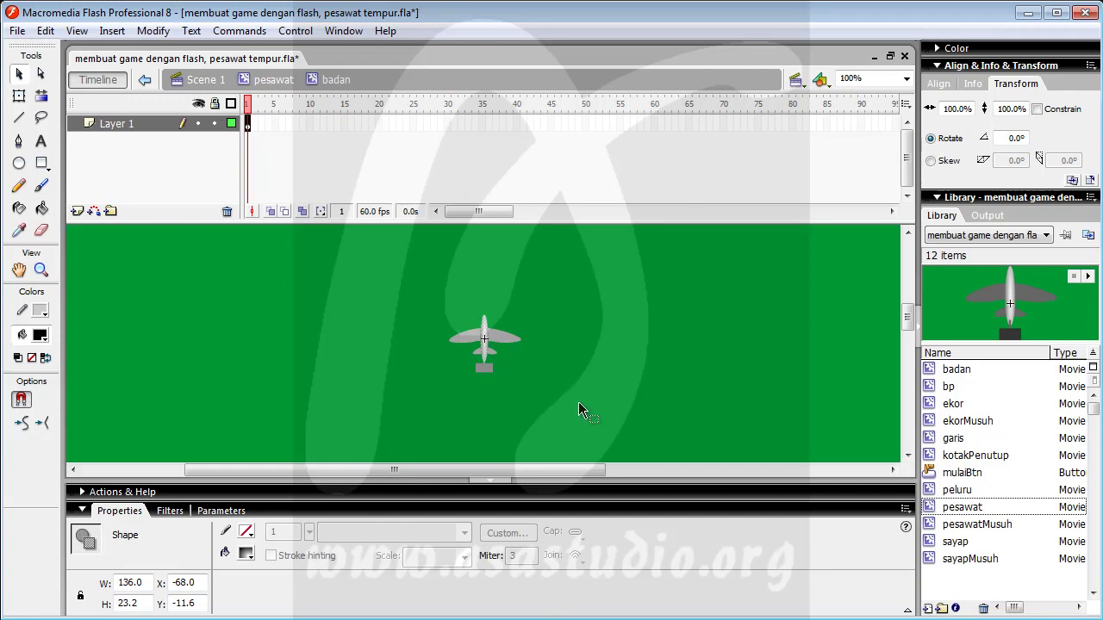
{"action": "left_click", "coordinate": [271, 80]}
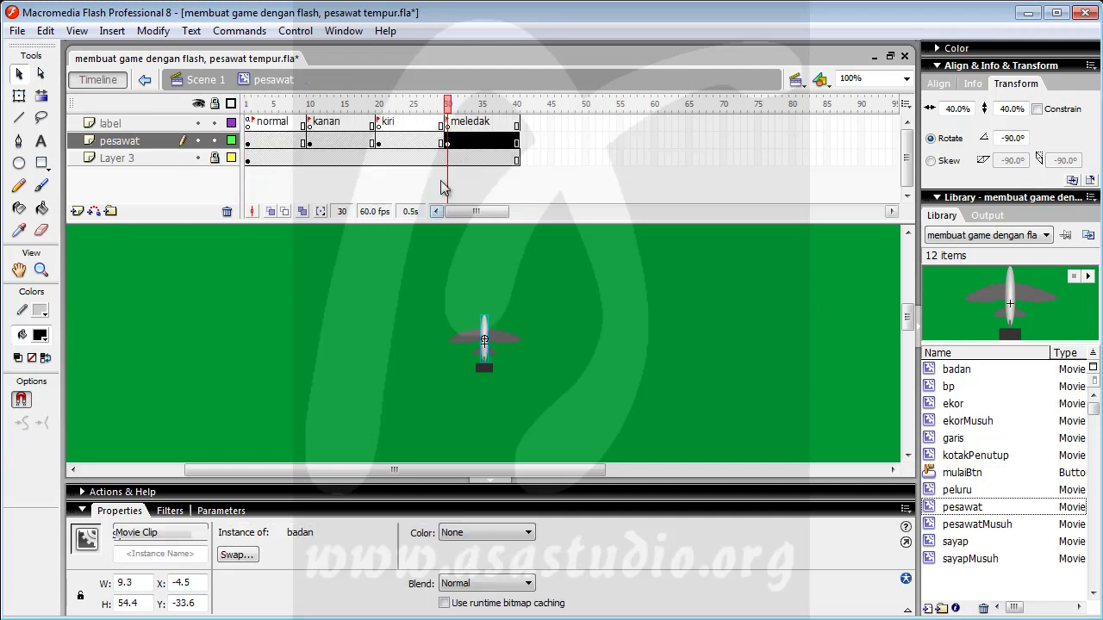
Step: Lock the pesawat layer, leave Layer 3 unlocked, and paste the copied fuselage shape in place on Layer 3
{"action": "left_click", "coordinate": [215, 140]}
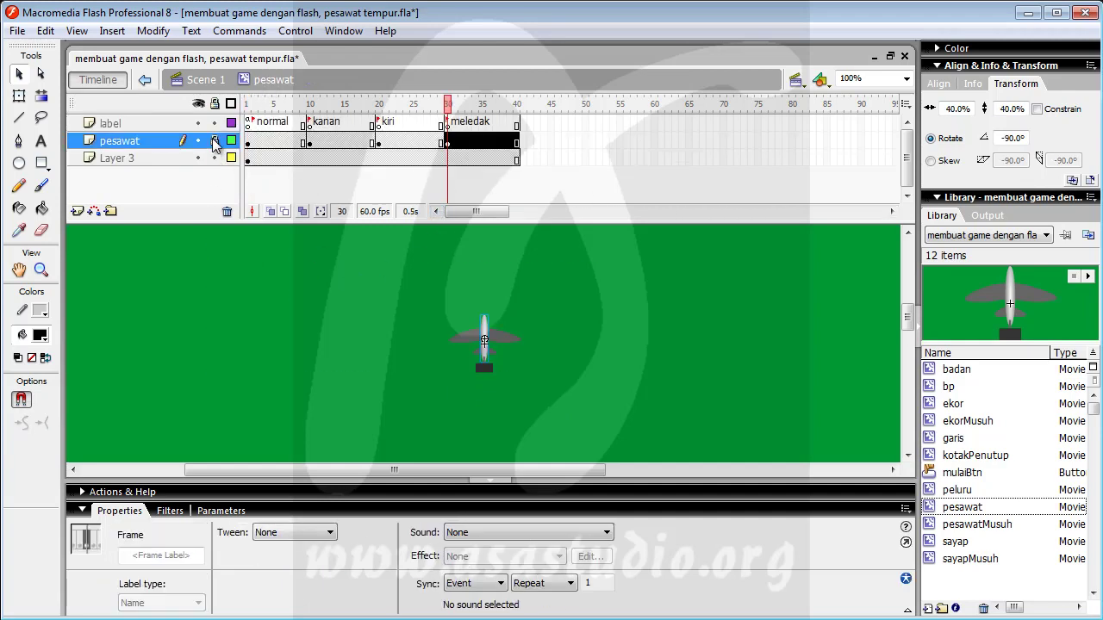
{"action": "left_click", "coordinate": [145, 160]}
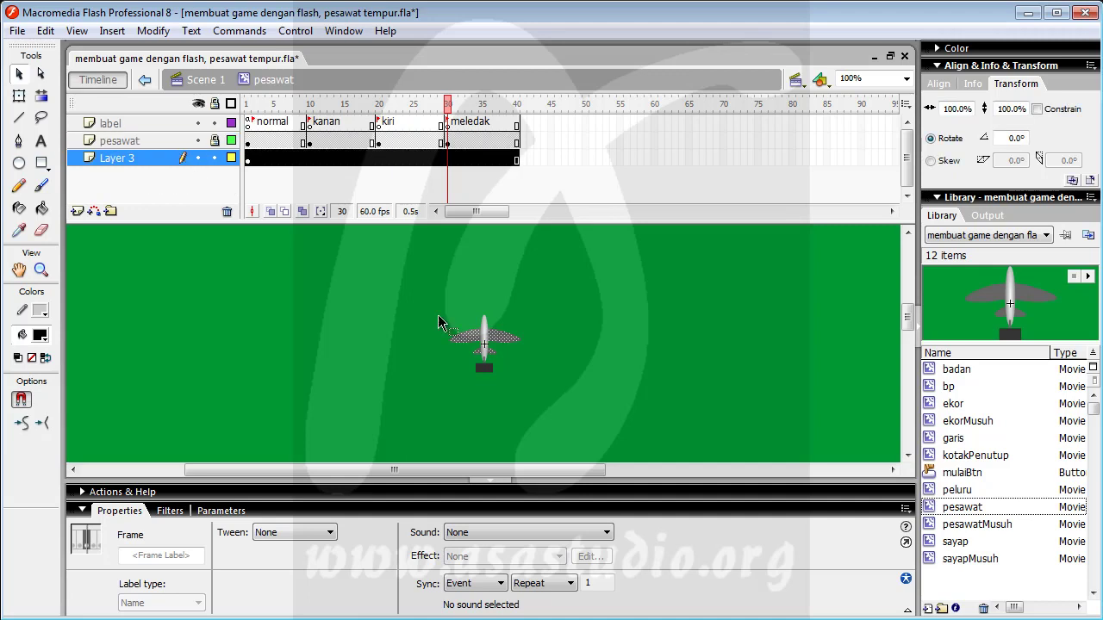
{"action": "key", "text": "ctrl+z"}
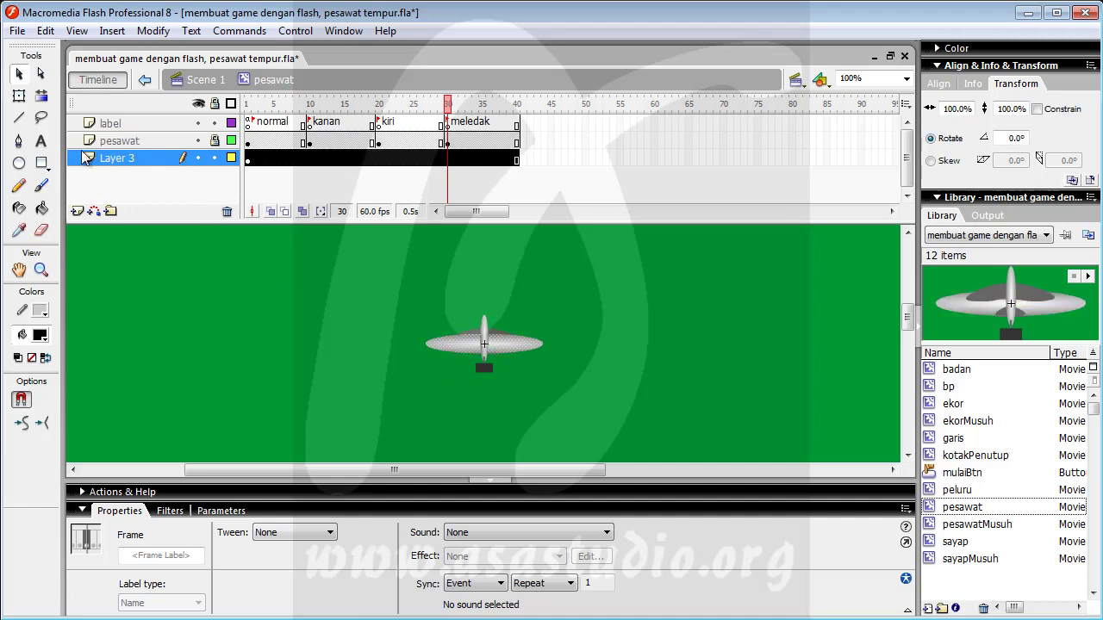
Step: Rotate the pasted fuselage shape -90 degrees and scale it down proportionally to about 50.9%
{"action": "left_click", "coordinate": [19, 96]}
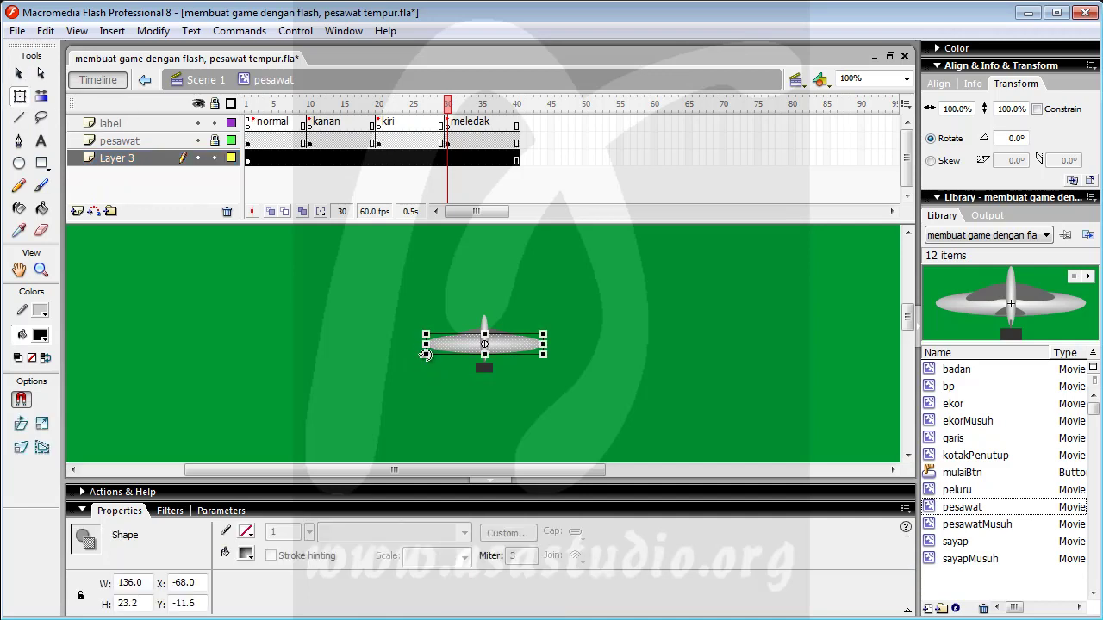
{"action": "left_click_drag", "start_coordinate": [425, 354], "coordinate": [493, 416]}
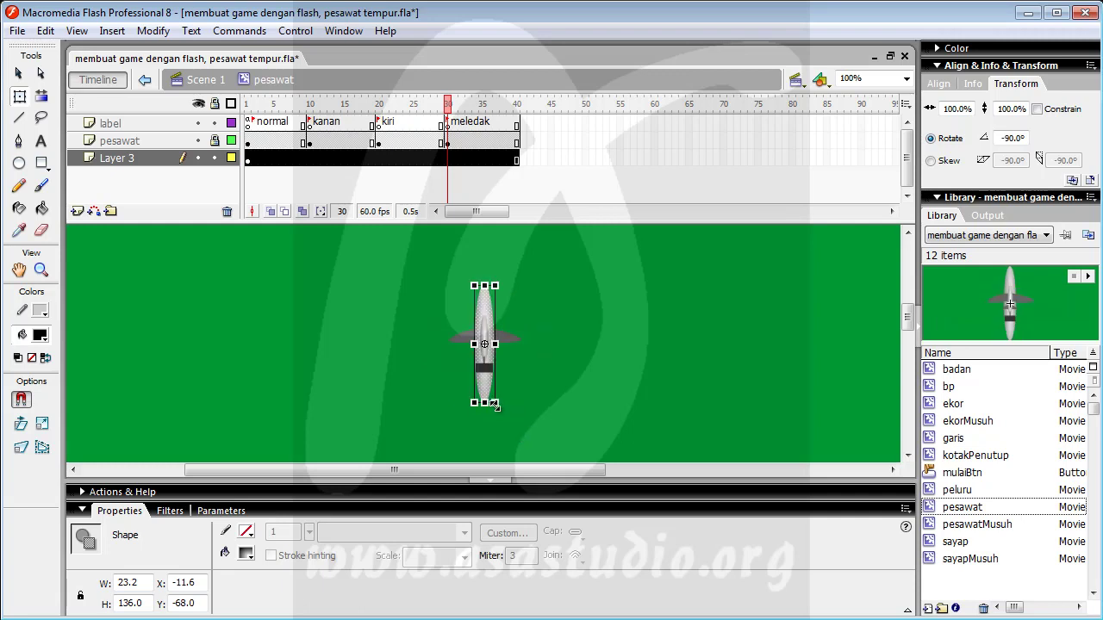
{"action": "left_click_drag", "start_coordinate": [495, 405], "coordinate": [483, 346]}
Step: Nudge the fuselage shape down and to the right over the plane's original body, to about X -5.6, Y -36
{"action": "key", "text": "Down"}
{"action": "key", "text": "Down"}
{"action": "key", "text": "Down"}
{"action": "key", "text": "Down"}
{"action": "key", "text": "Down"}
{"action": "key", "text": "Down"}
{"action": "key", "text": "Down"}
{"action": "key", "text": "Down"}
{"action": "key", "text": "Down"}
{"action": "key", "text": "Down"}
{"action": "key", "text": "Down"}
{"action": "key", "text": "Down"}
{"action": "key", "text": "Down"}
{"action": "key", "text": "Down"}
{"action": "key", "text": "Down"}
{"action": "key", "text": "Down"}
{"action": "key", "text": "Down"}
{"action": "key", "text": "Down"}
{"action": "key", "text": "Down"}
{"action": "key", "text": "Down"}
{"action": "key", "text": "Down"}
{"action": "key", "text": "Down"}
{"action": "key", "text": "Down"}
{"action": "key", "text": "Down"}
{"action": "key", "text": "Down"}
{"action": "key", "text": "Down"}
{"action": "key", "text": "Down"}
{"action": "key", "text": "Down"}
{"action": "key", "text": "Right"}
{"action": "key", "text": "Right"}
{"action": "key", "text": "Right"}
{"action": "key", "text": "Right"}
{"action": "key", "text": "Right"}
{"action": "key", "text": "Right"}
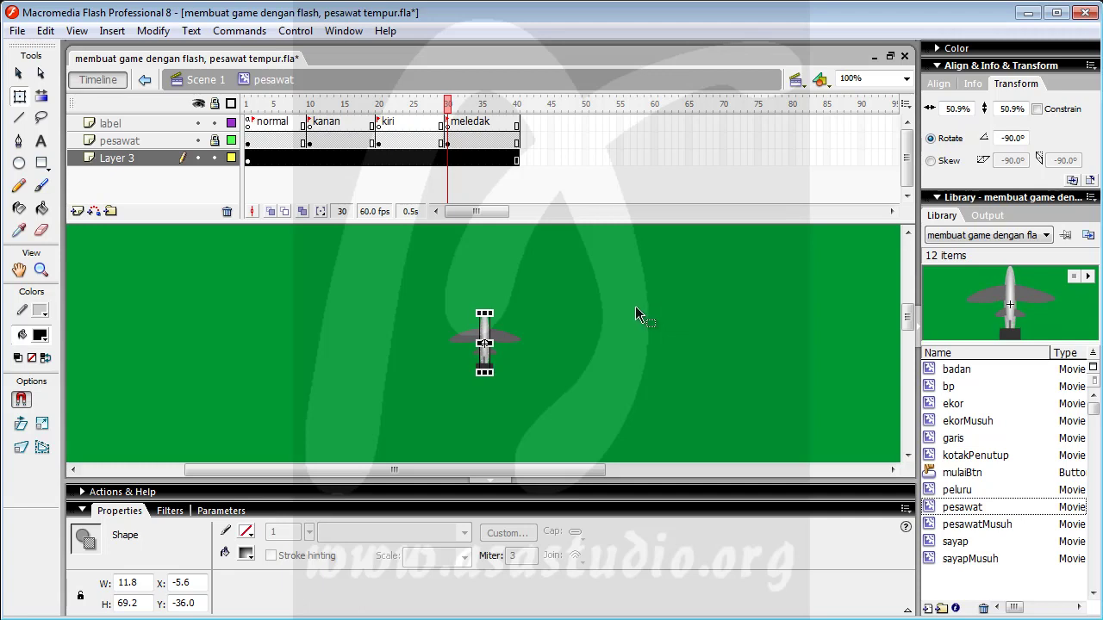
Step: Reduce the fuselage shape to about 41.1% and nudge it over the original body at X -4.5, Y -34.8
{"action": "key", "text": "ctrl+equal"}
{"action": "key", "text": "ctrl+equal"}
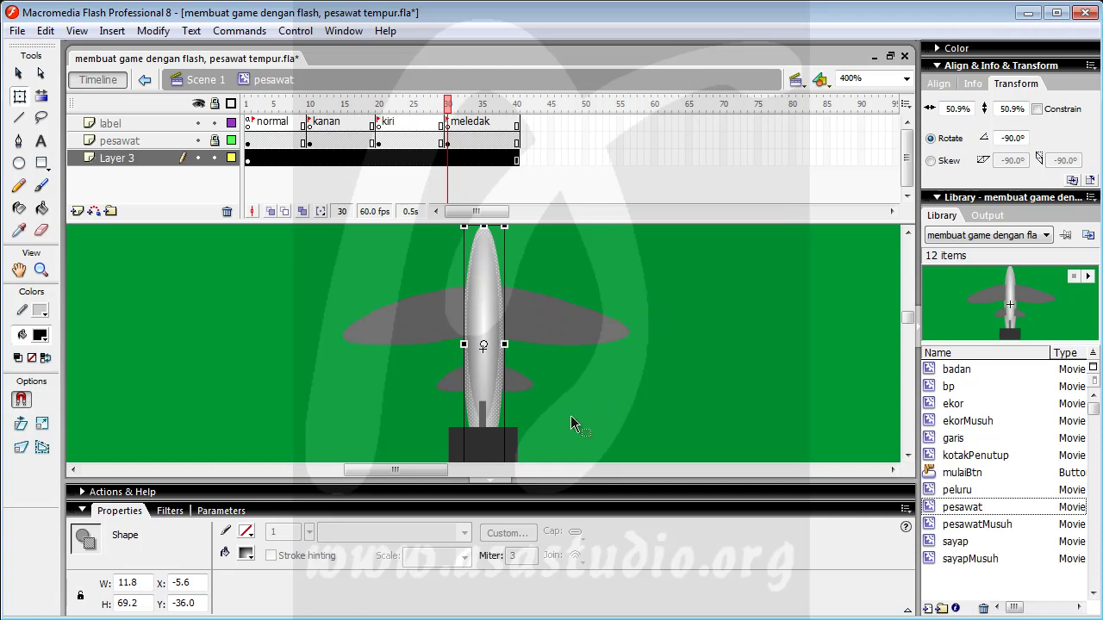
{"action": "scroll", "coordinate": [570, 416], "scroll_direction": "down", "scroll_amount": 3}
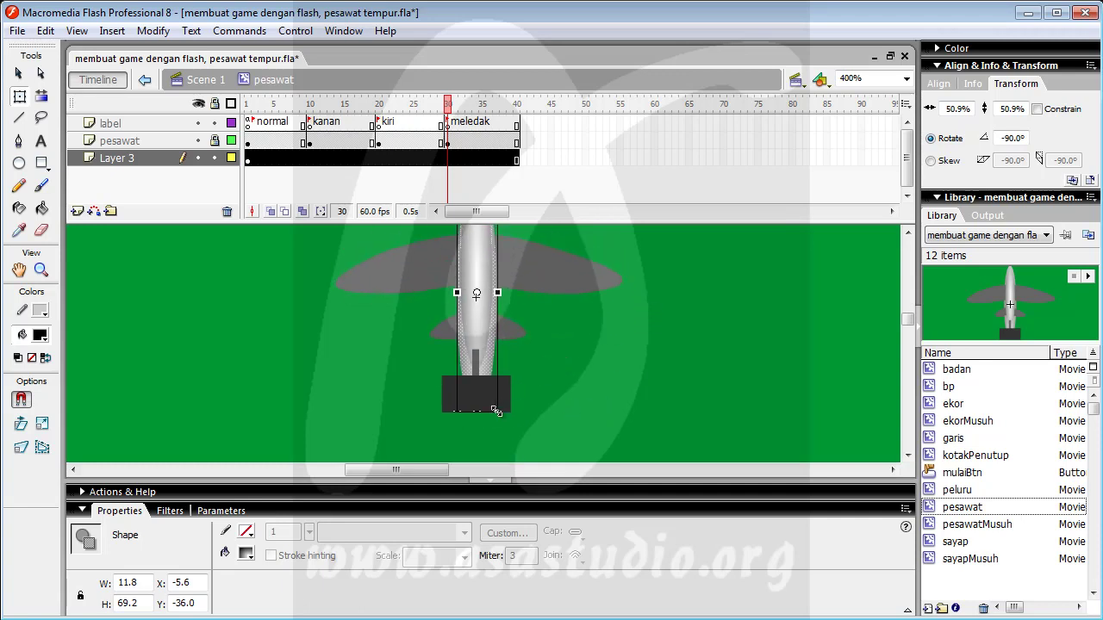
{"action": "left_click_drag", "start_coordinate": [496, 411], "coordinate": [500, 365]}
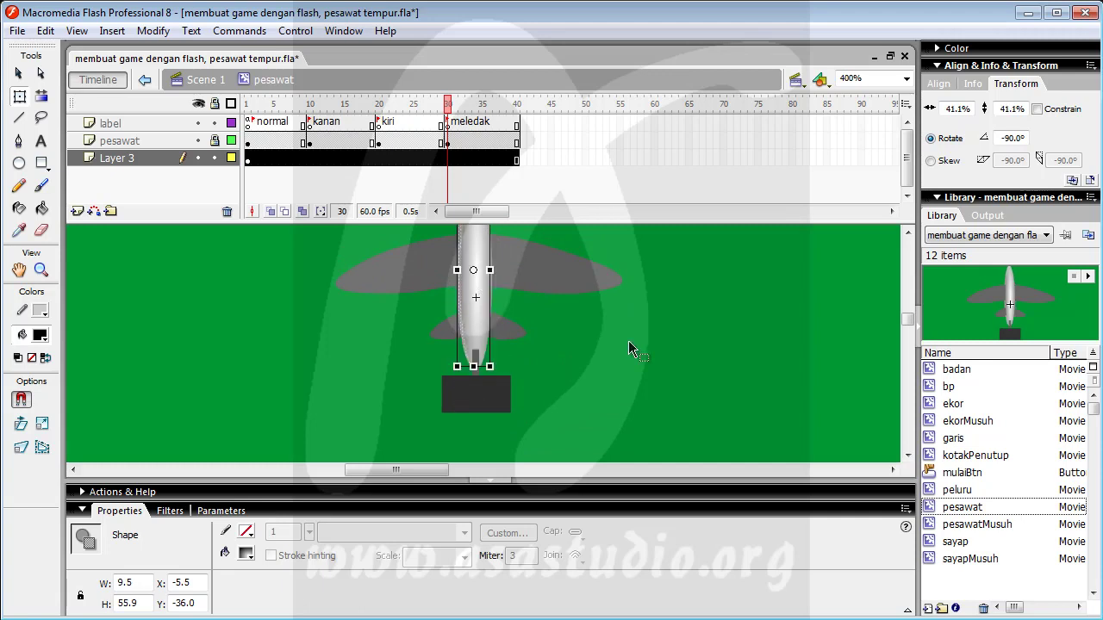
{"action": "left_click_drag", "start_coordinate": [687, 298], "coordinate": [665, 346]}
{"action": "key", "text": "Right"}
{"action": "key", "text": "Down"}
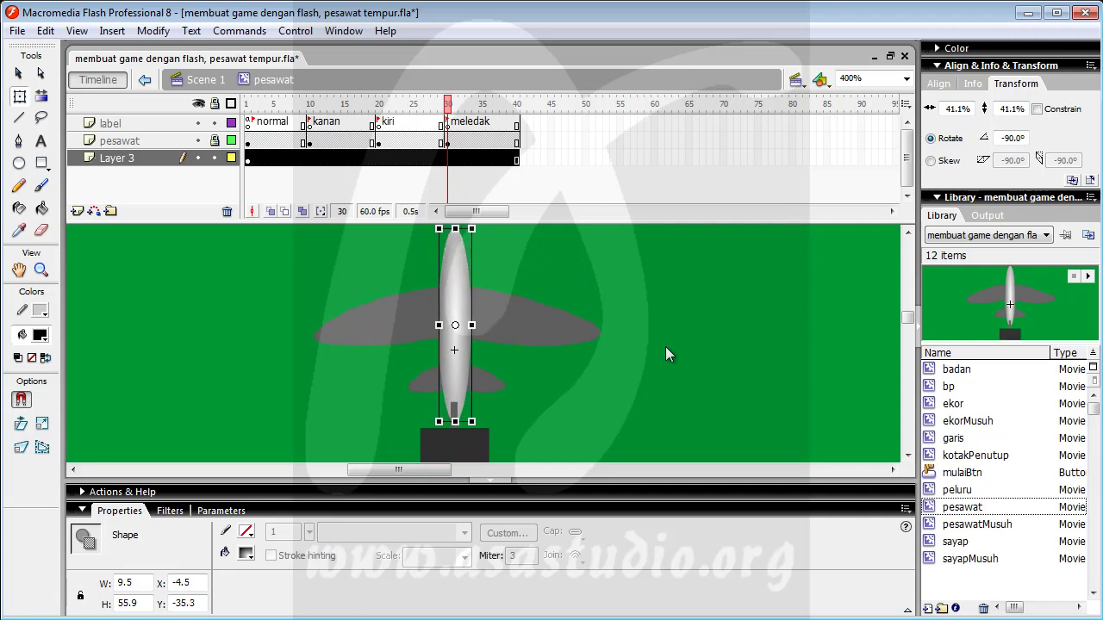
{"action": "key", "text": "Down"}
{"action": "key", "text": "Down"}
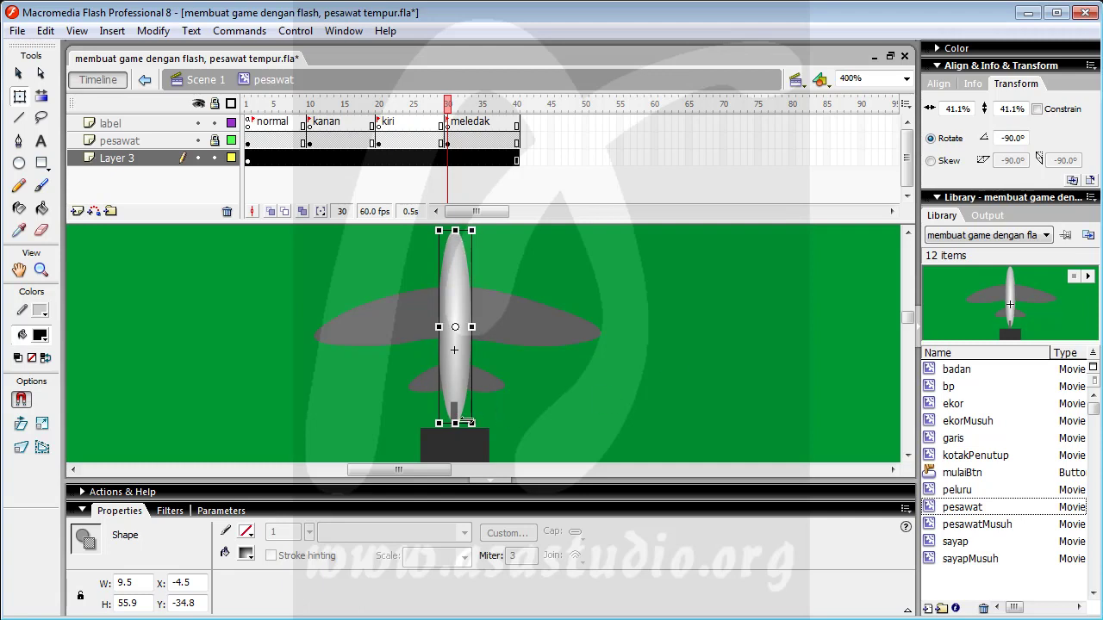
Step: Unlock the pesawat layer and delete the original badan instance from its meledak keyframe at frame 30
{"action": "left_click", "coordinate": [628, 350]}
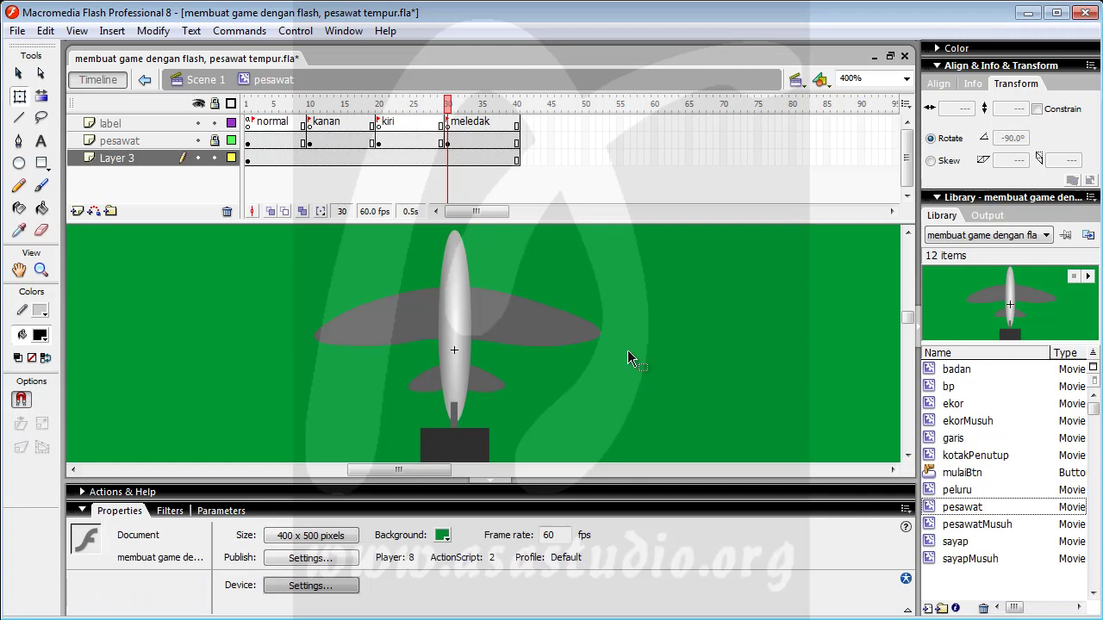
{"action": "left_click", "coordinate": [215, 145]}
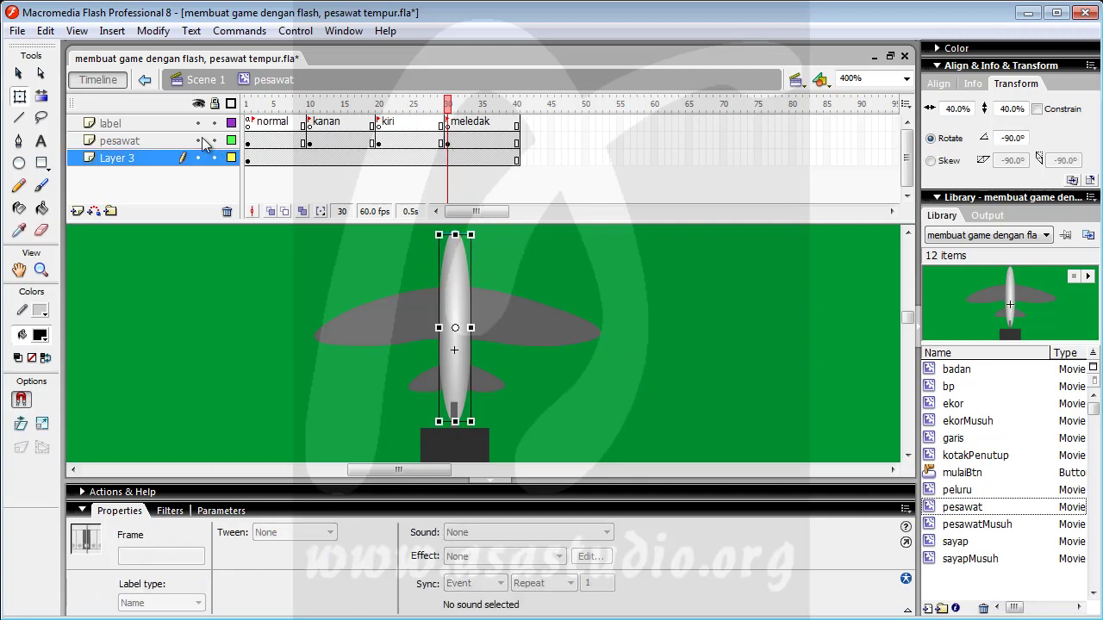
{"action": "left_click", "coordinate": [138, 142]}
{"action": "left_click", "coordinate": [671, 297]}
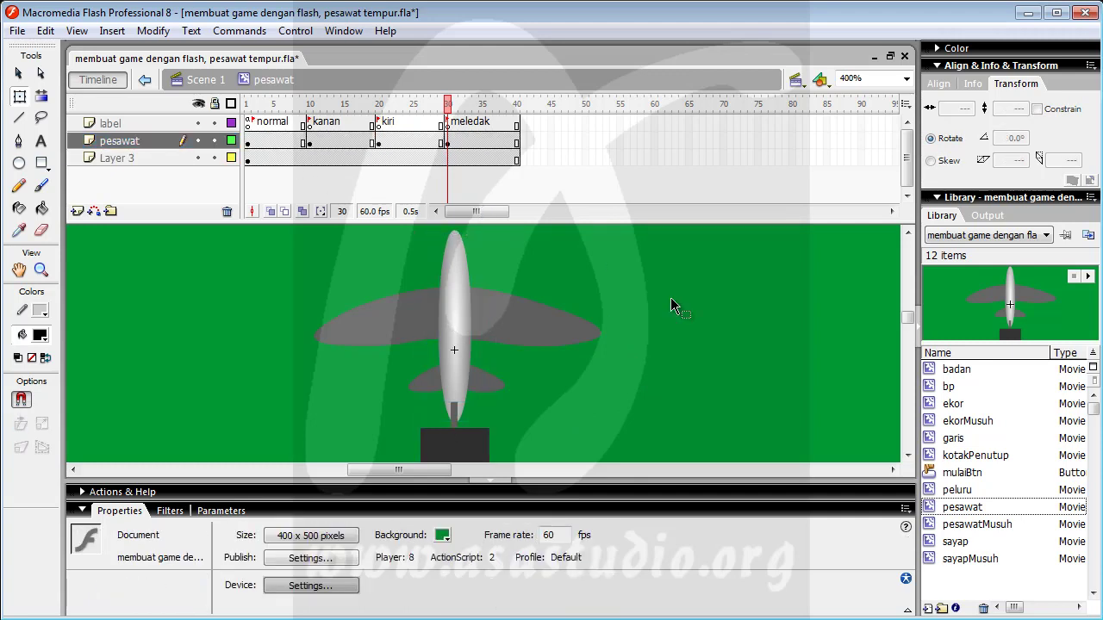
{"action": "left_click", "coordinate": [455, 284]}
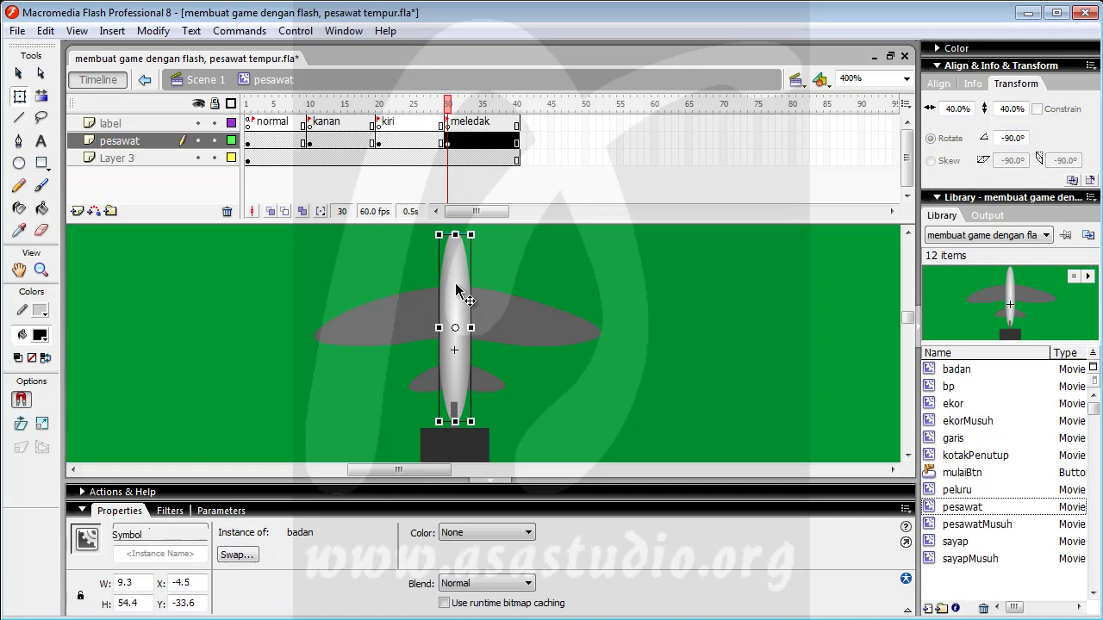
{"action": "left_click", "coordinate": [705, 295]}
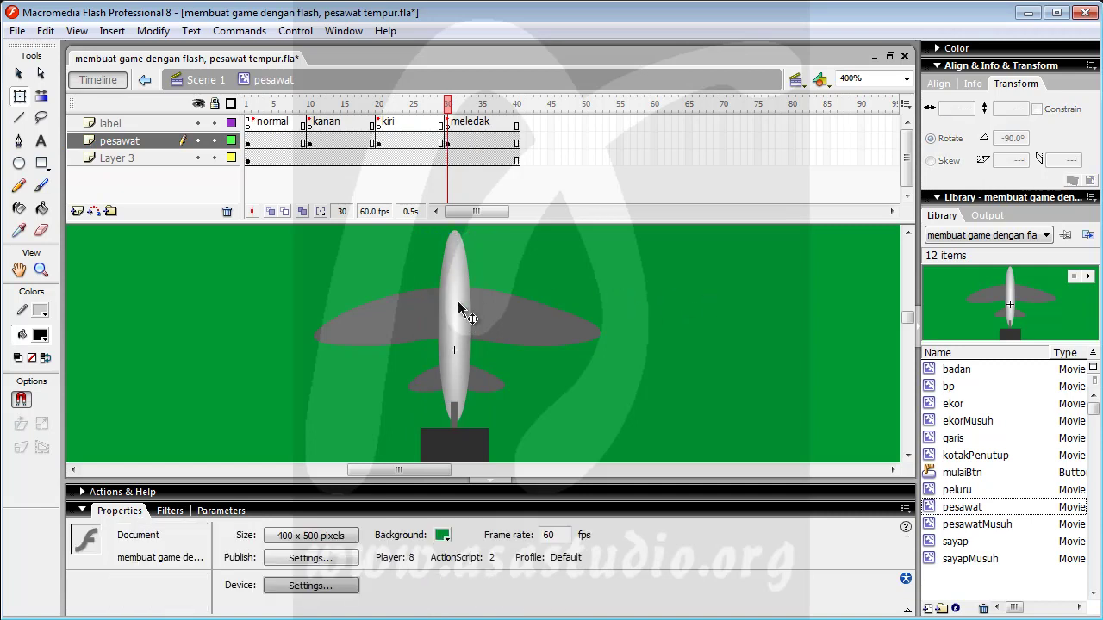
Step: Copy the raw shape from inside the ekor symbol and paste it in place on Layer 3 of pesawat
{"action": "left_click", "coordinate": [459, 450]}
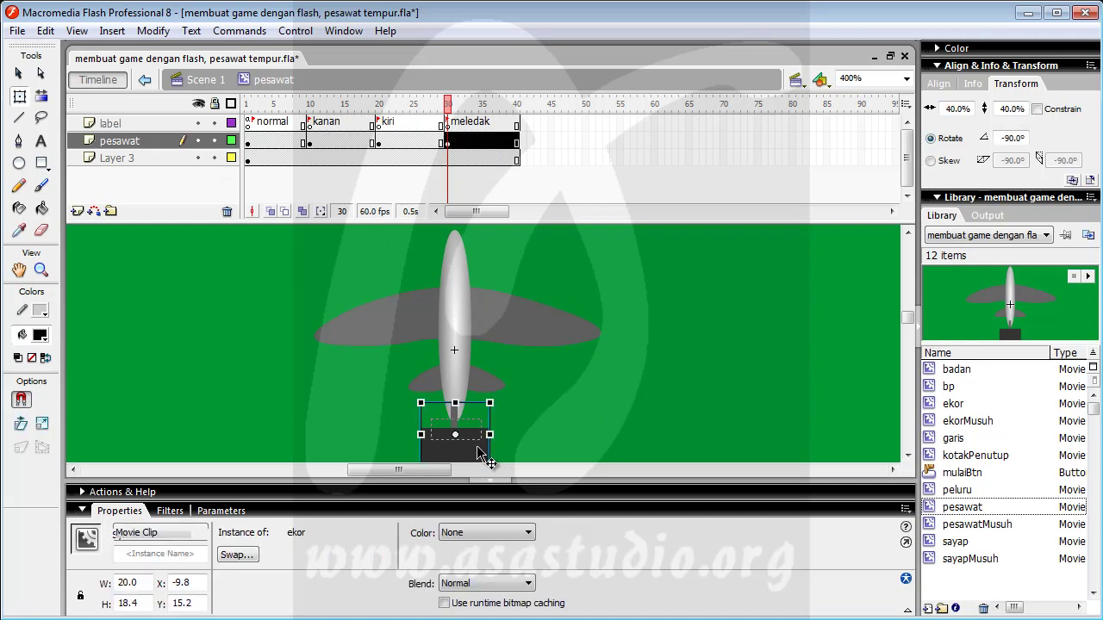
{"action": "double_click", "coordinate": [477, 445]}
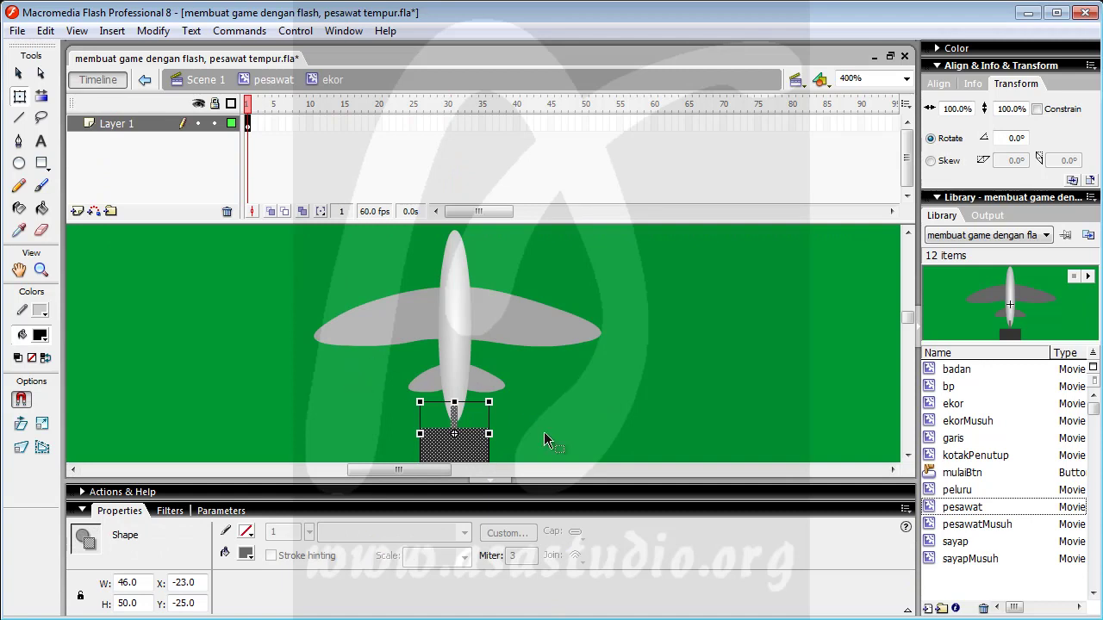
{"action": "left_click", "coordinate": [267, 80]}
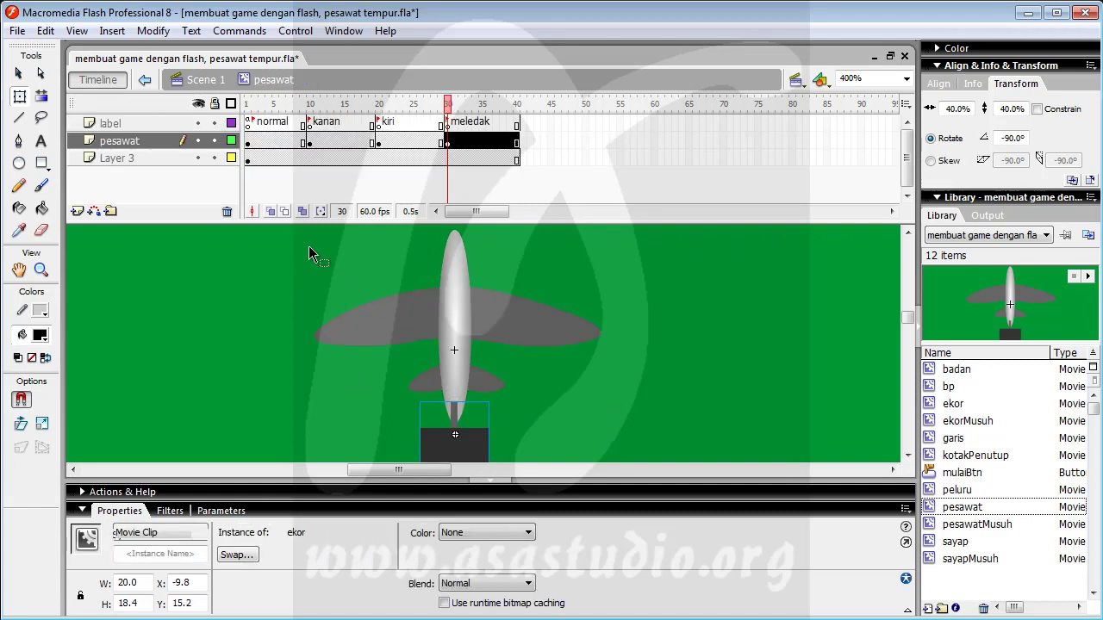
{"action": "left_click", "coordinate": [132, 158]}
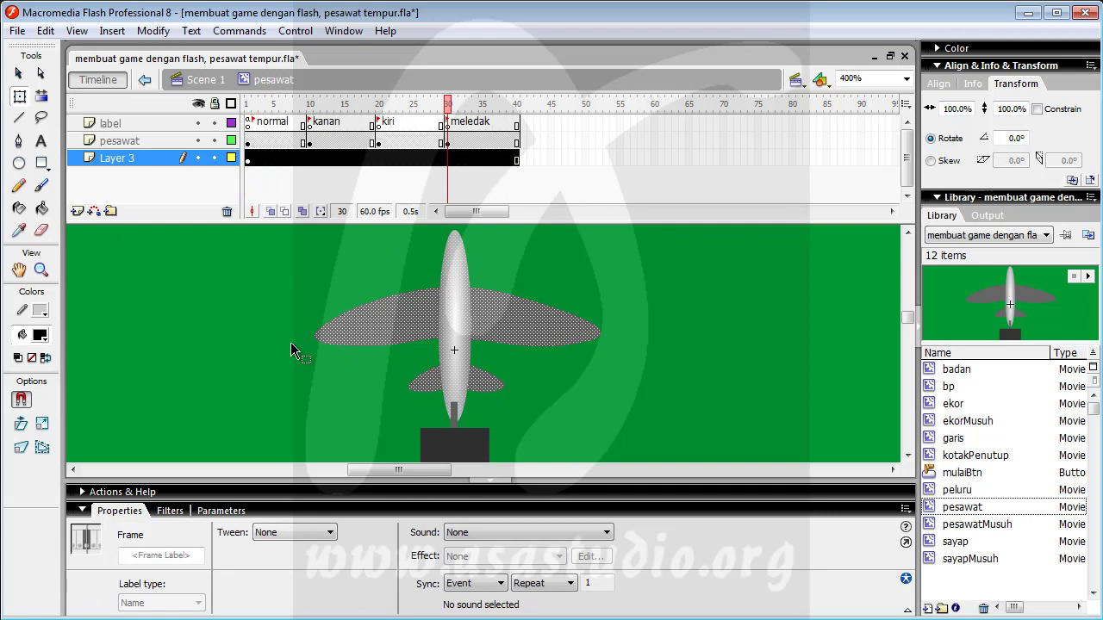
{"action": "key", "text": "ctrl+v"}
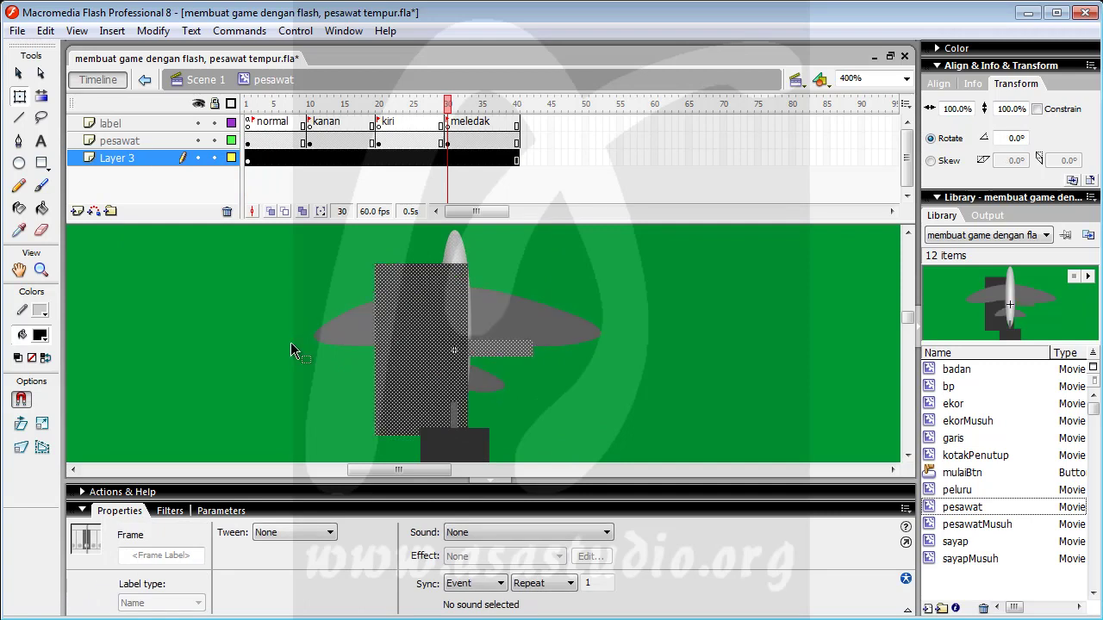
Step: Rotate the pasted ekor shape -90 degrees, scale it down to about 30.9%, and place it over the original tail piece
{"action": "left_click", "coordinate": [910, 318]}
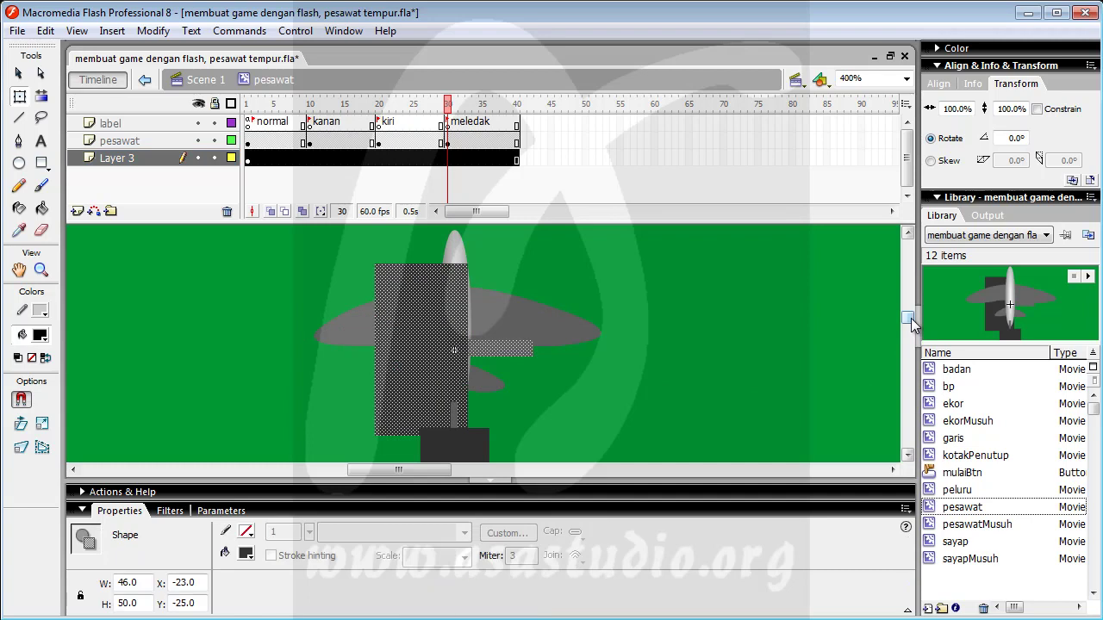
{"action": "left_click", "coordinate": [19, 96]}
{"action": "left_click_drag", "start_coordinate": [545, 436], "coordinate": [530, 276]}
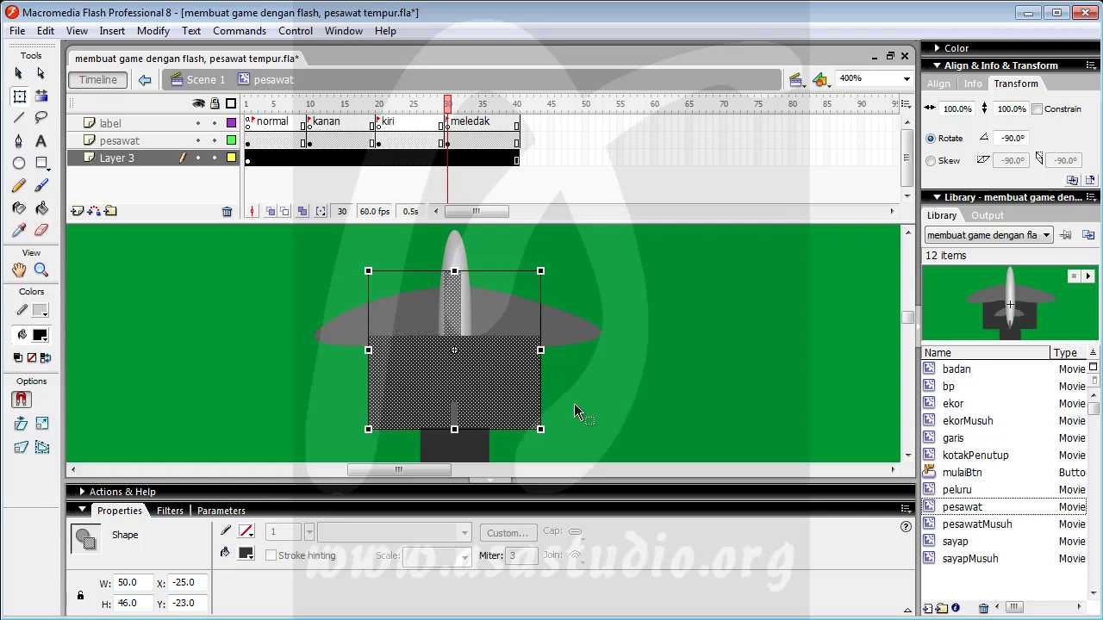
{"action": "left_click_drag", "start_coordinate": [541, 429], "coordinate": [466, 439]}
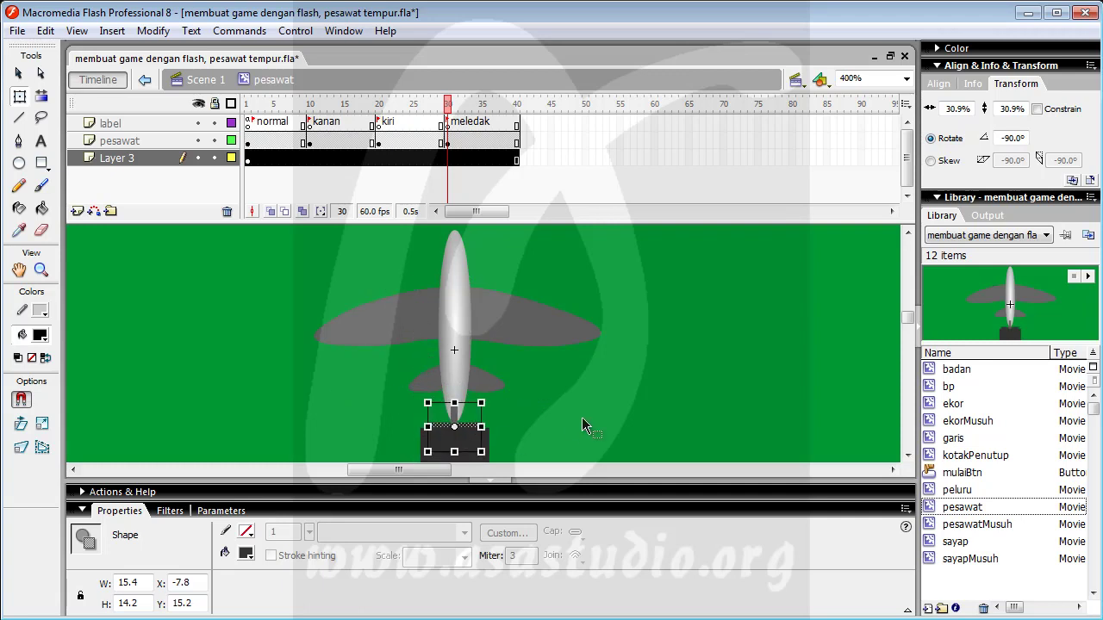
Step: Enlarge the ekor shape proportionally to 40% and nudge it over the original at X -9.7, Y 14.7
{"action": "scroll", "coordinate": [907, 319], "scroll_direction": "down", "scroll_amount": 2}
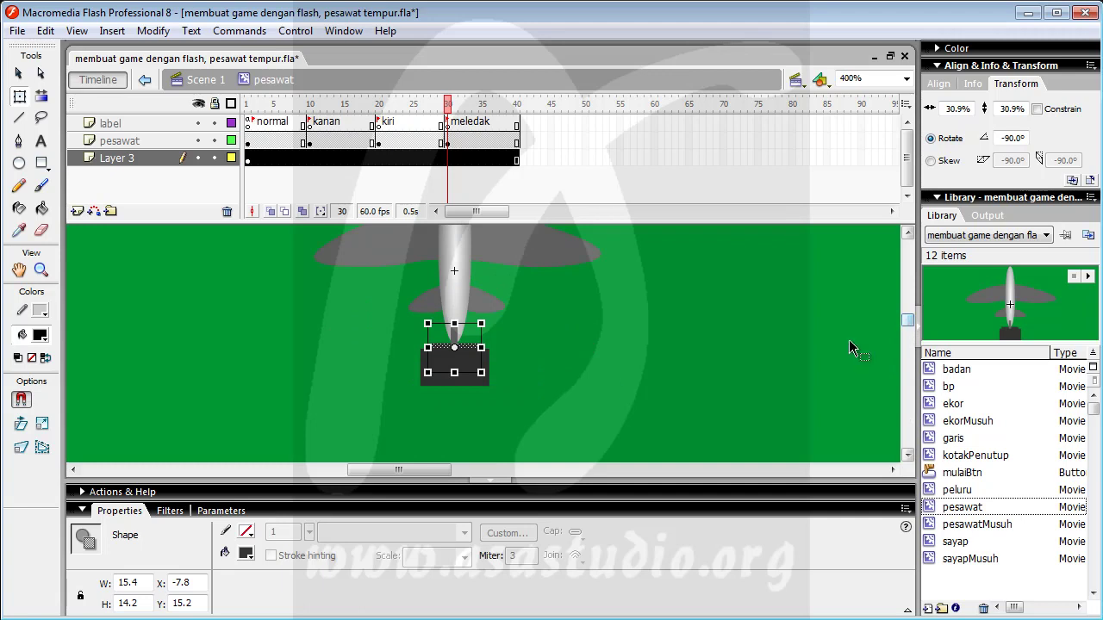
{"action": "left_click_drag", "start_coordinate": [481, 372], "coordinate": [498, 391]}
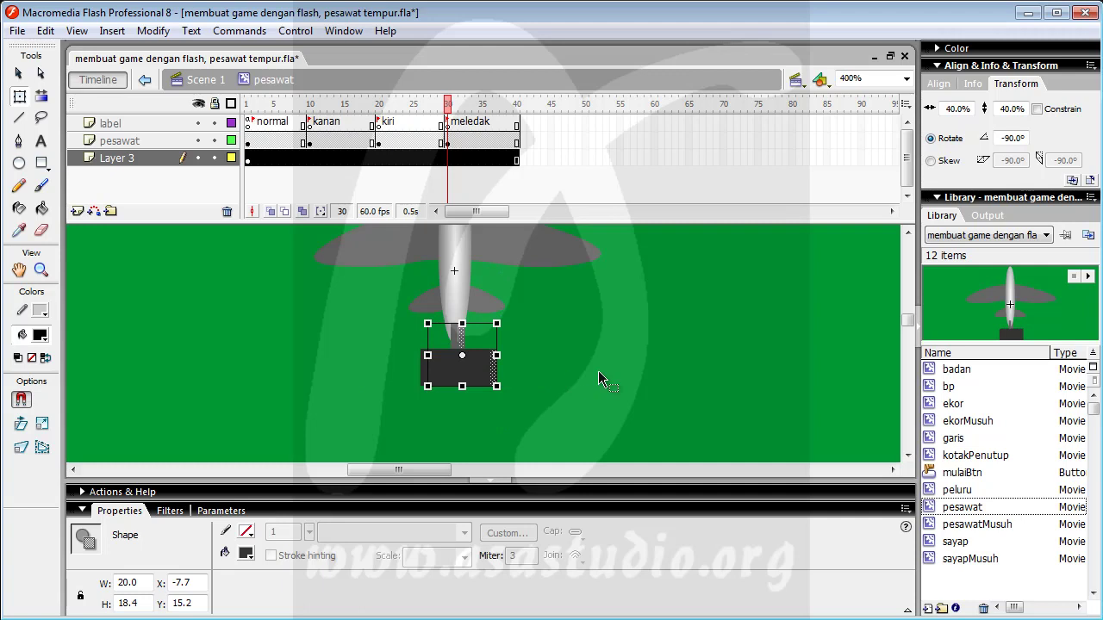
{"action": "key", "text": "Up"}
{"action": "key", "text": "Left"}
{"action": "key", "text": "Left"}
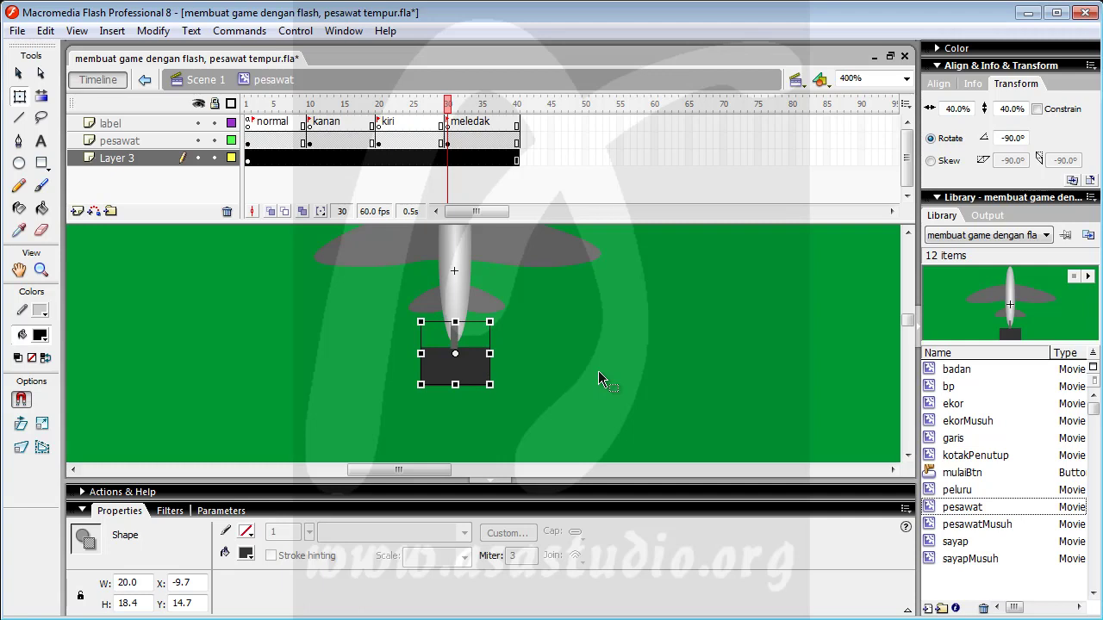
{"action": "left_click", "coordinate": [598, 371]}
Step: Delete the original ekor instance from frame 30 of the pesawat layer
{"action": "left_click", "coordinate": [448, 142]}
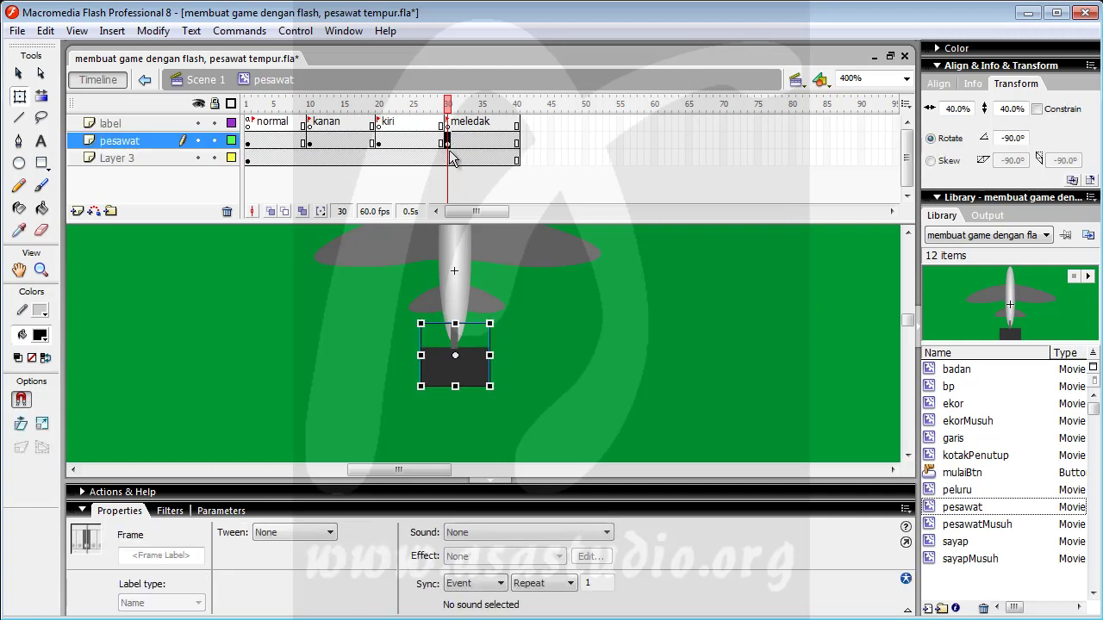
{"action": "left_click", "coordinate": [120, 143]}
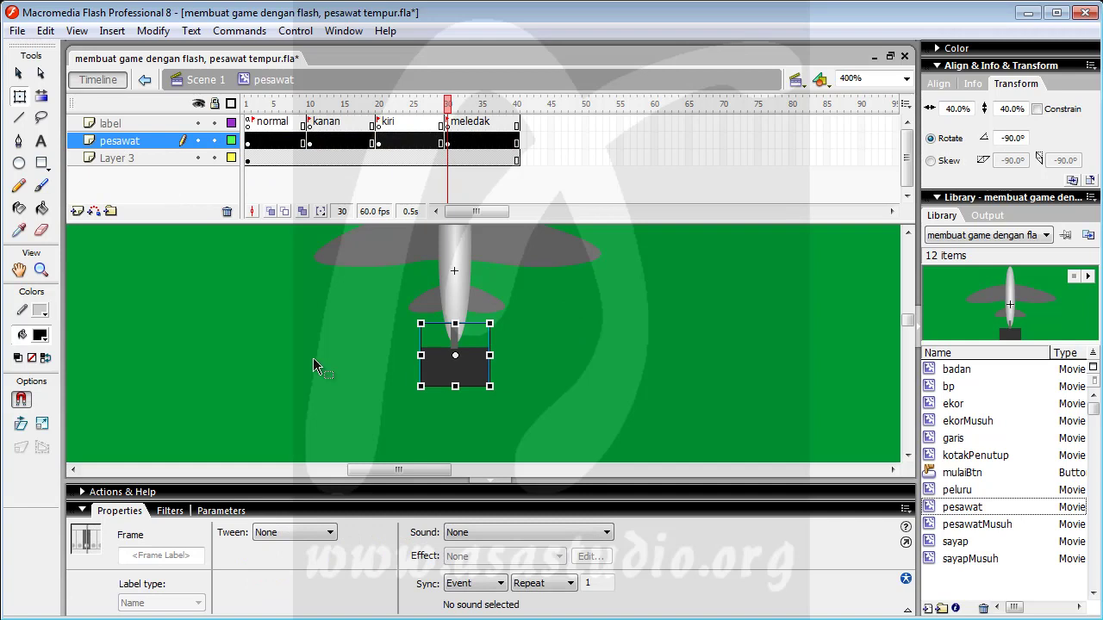
{"action": "left_click", "coordinate": [297, 377]}
{"action": "left_click", "coordinate": [458, 367]}
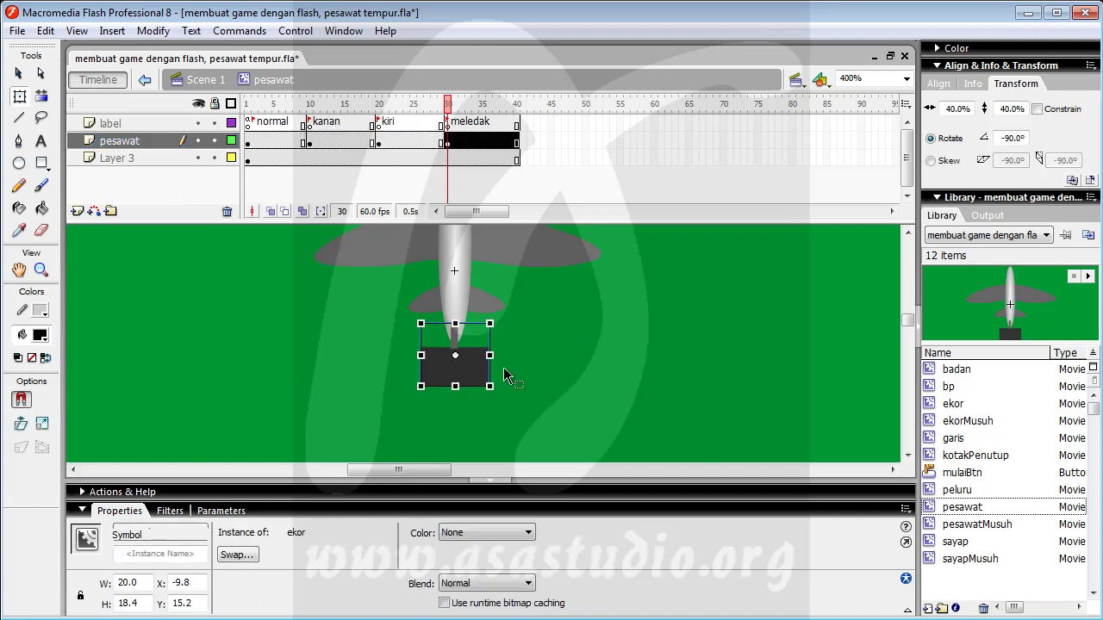
{"action": "left_click", "coordinate": [660, 369]}
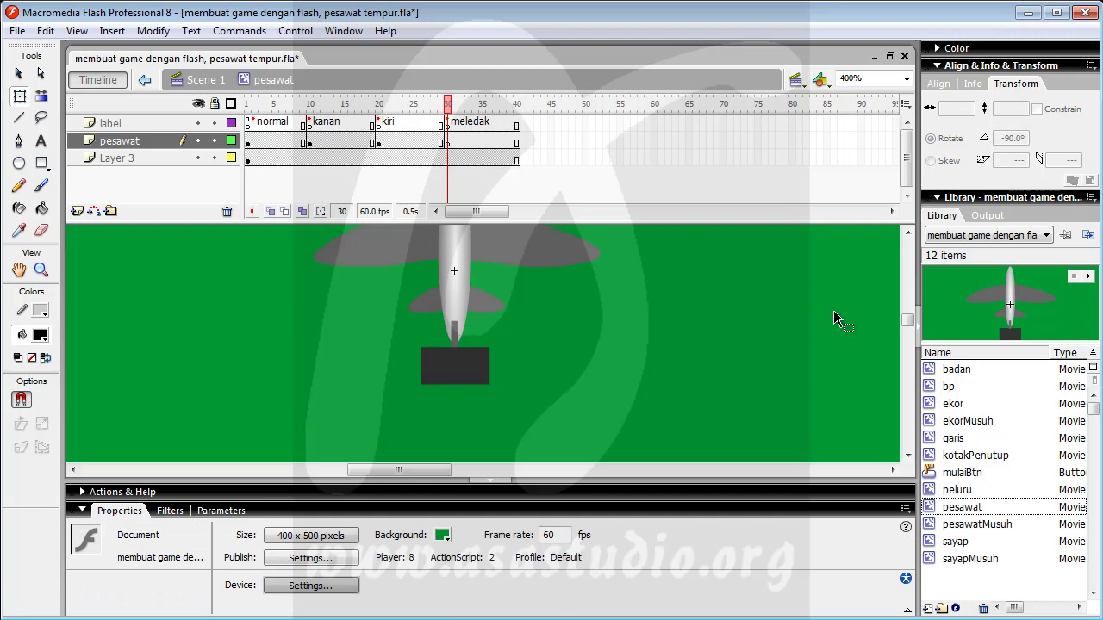
Step: Move Layer 3's keyframe with all the plane shapes from frame 1 to frame 30
{"action": "left_click_drag", "start_coordinate": [909, 322], "coordinate": [912, 325]}
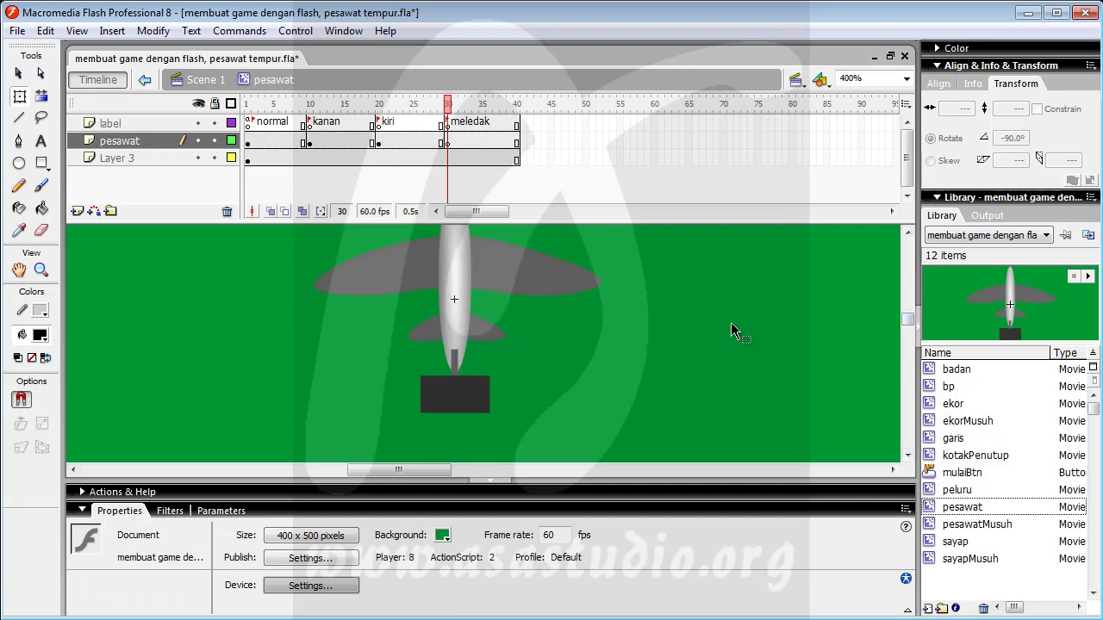
{"action": "key", "text": "ctrl+minus"}
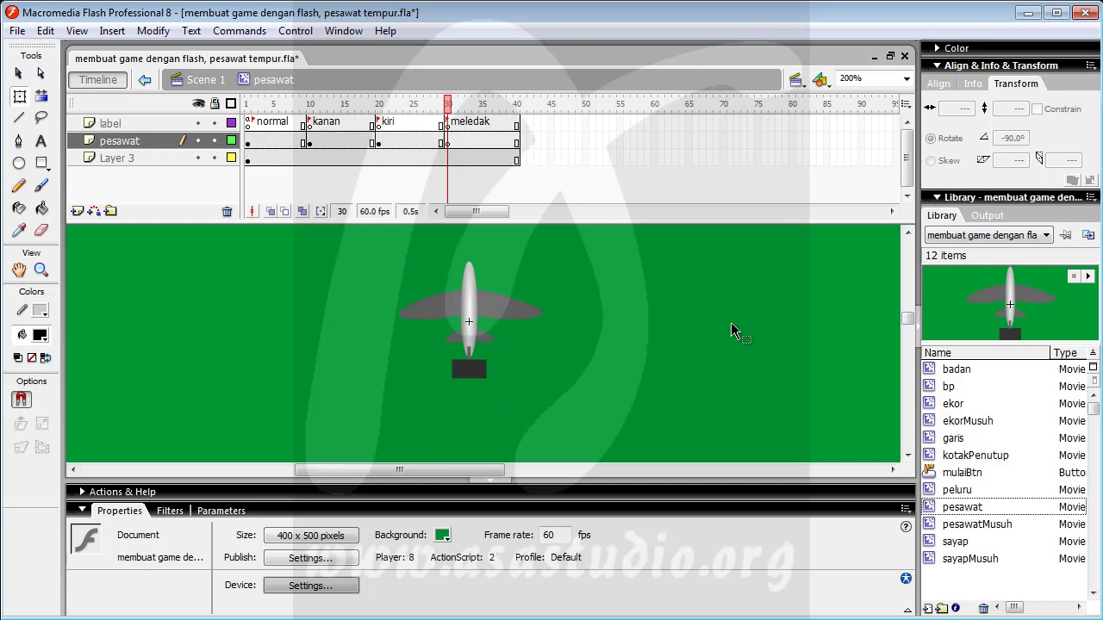
{"action": "left_click", "coordinate": [448, 158]}
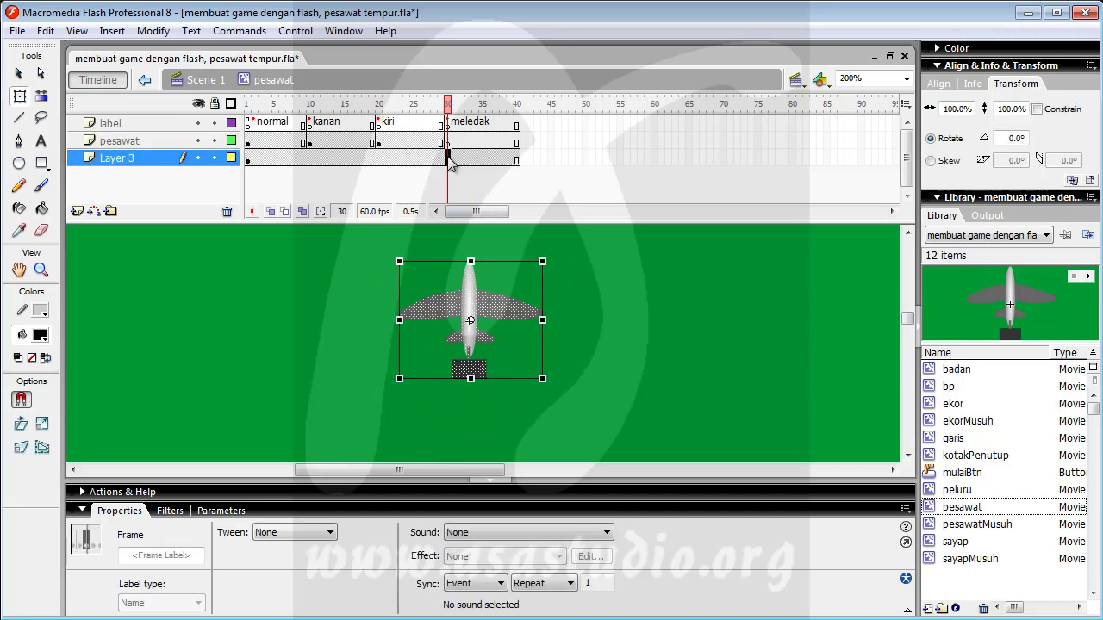
{"action": "left_click", "coordinate": [248, 157]}
{"action": "left_click_drag", "start_coordinate": [249, 160], "coordinate": [447, 164]}
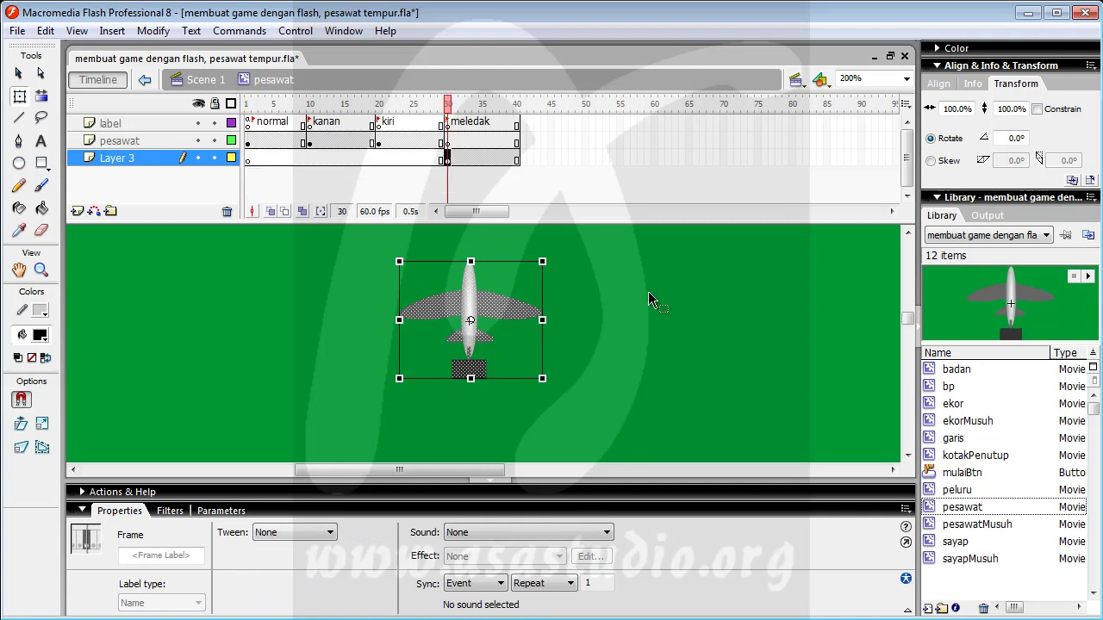
{"action": "left_click", "coordinate": [655, 315]}
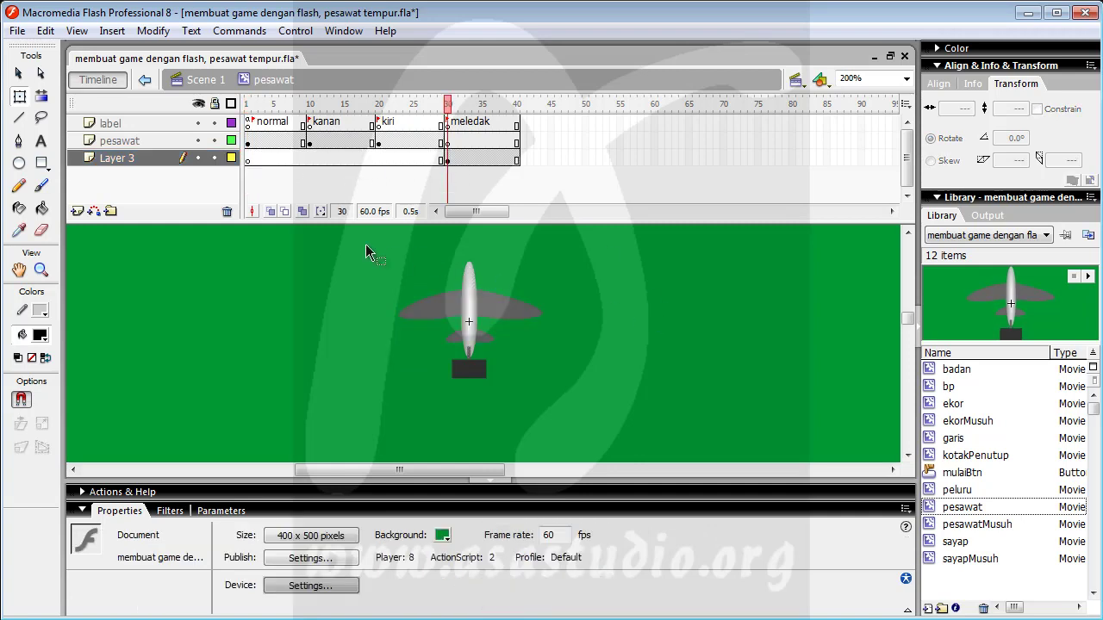
{"action": "left_click_drag", "start_coordinate": [343, 244], "coordinate": [592, 399]}
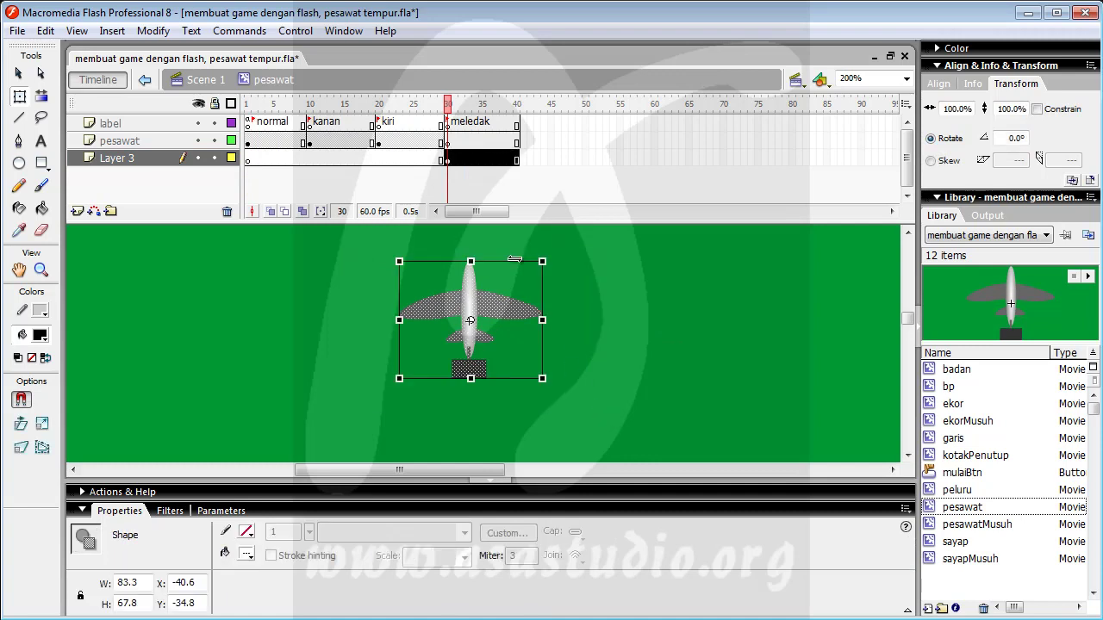
Step: Insert a keyframe that keeps the plane shapes at frame 31 of Layer 3
{"action": "left_click", "coordinate": [457, 161]}
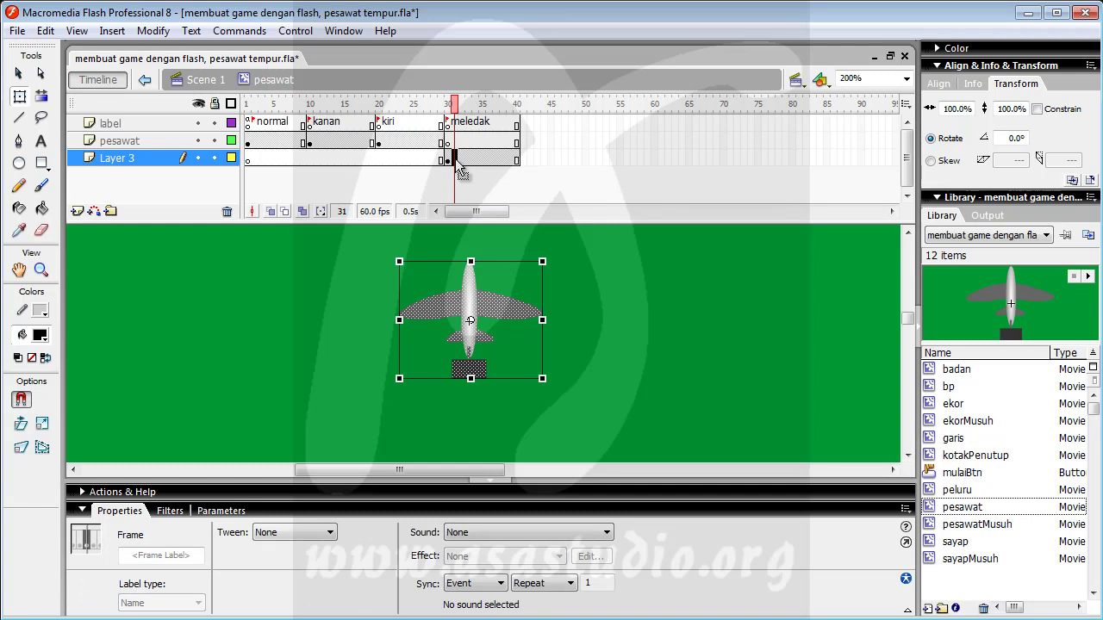
{"action": "key", "text": "F7"}
{"action": "left_click", "coordinate": [588, 270]}
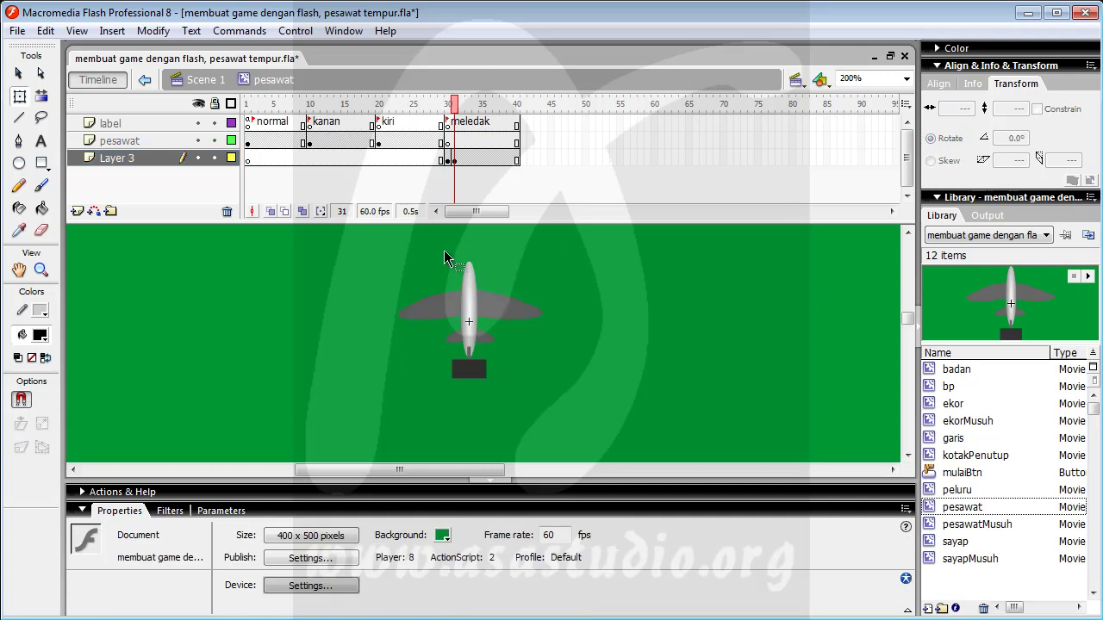
Step: Separate the fuselage's nose tip, about 7.5 by 10.8, and nudge it up to Y -35.3
{"action": "left_click_drag", "start_coordinate": [504, 280], "coordinate": [504, 281]}
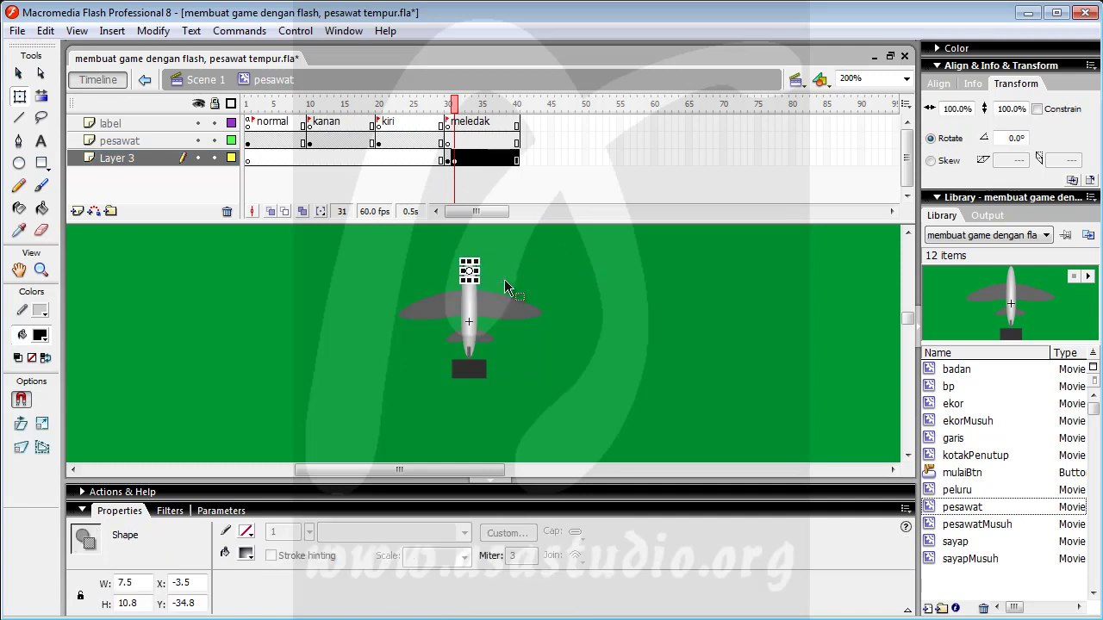
{"action": "key", "text": "Up"}
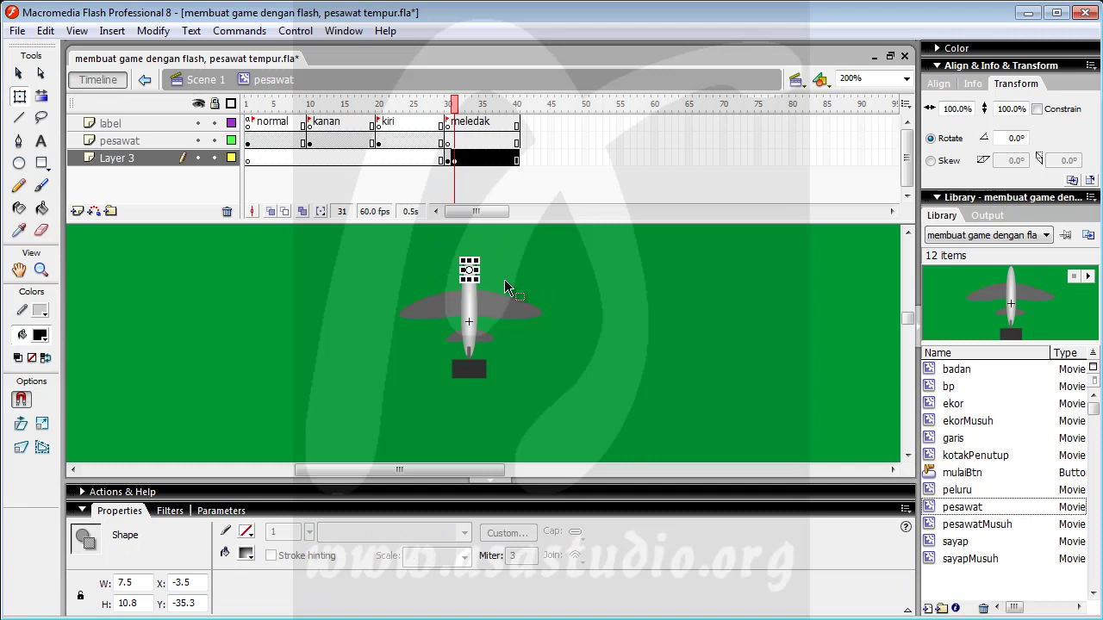
{"action": "left_click", "coordinate": [159, 311]}
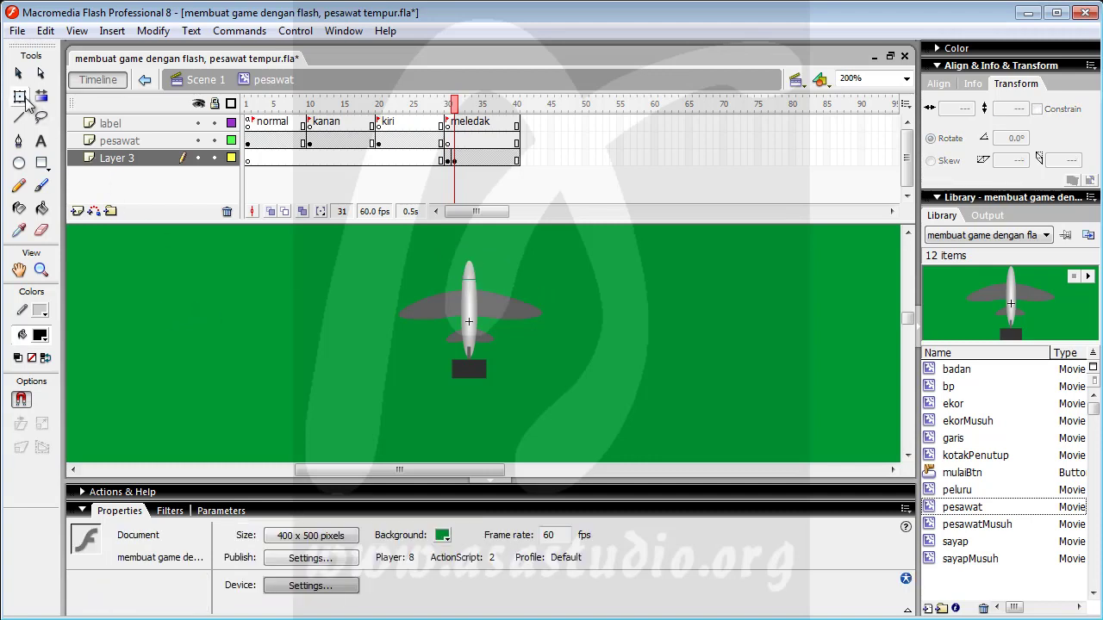
Step: Separate the left wing's outer piece, about 17.1 wide, and shift it slightly outward to X -41.1, Y -14.2
{"action": "left_click", "coordinate": [18, 74]}
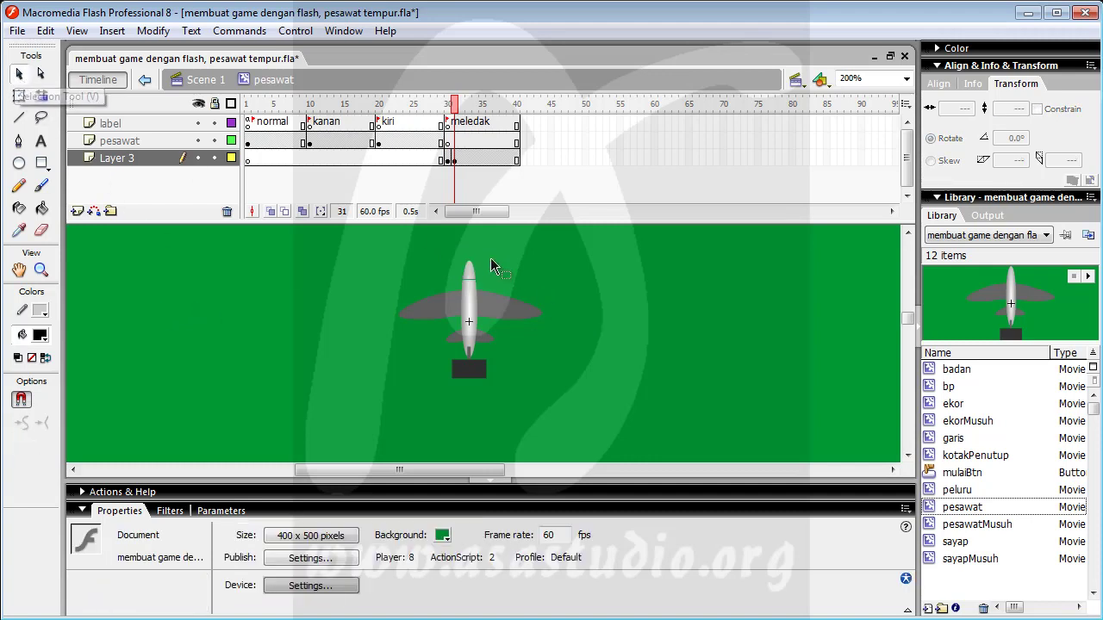
{"action": "left_click_drag", "start_coordinate": [386, 291], "coordinate": [438, 338]}
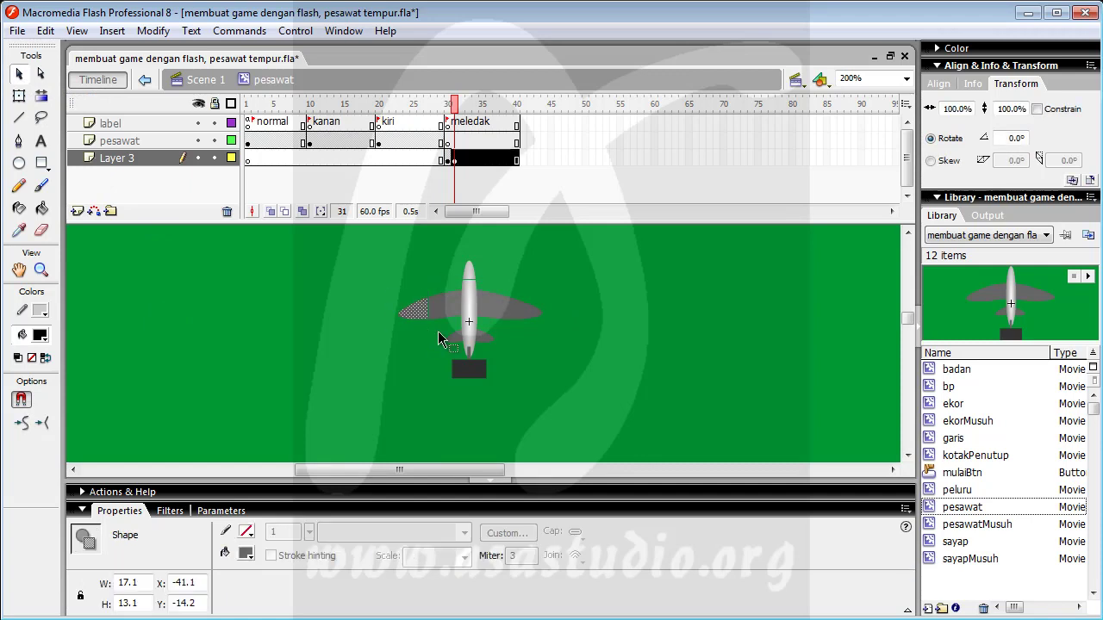
{"action": "mouse_move", "coordinate": [448, 284]}
{"action": "left_mouse_down"}
{"action": "mouse_move", "coordinate": [444, 342]}
{"action": "mouse_move", "coordinate": [441, 332]}
{"action": "mouse_move", "coordinate": [469, 323]}
{"action": "left_mouse_up"}
Step: Separate the right wing's tip and rotate it 15 degrees
{"action": "left_click_drag", "start_coordinate": [513, 327], "coordinate": [508, 328]}
{"action": "left_click", "coordinate": [18, 95]}
{"action": "left_click_drag", "start_coordinate": [552, 320], "coordinate": [547, 327]}
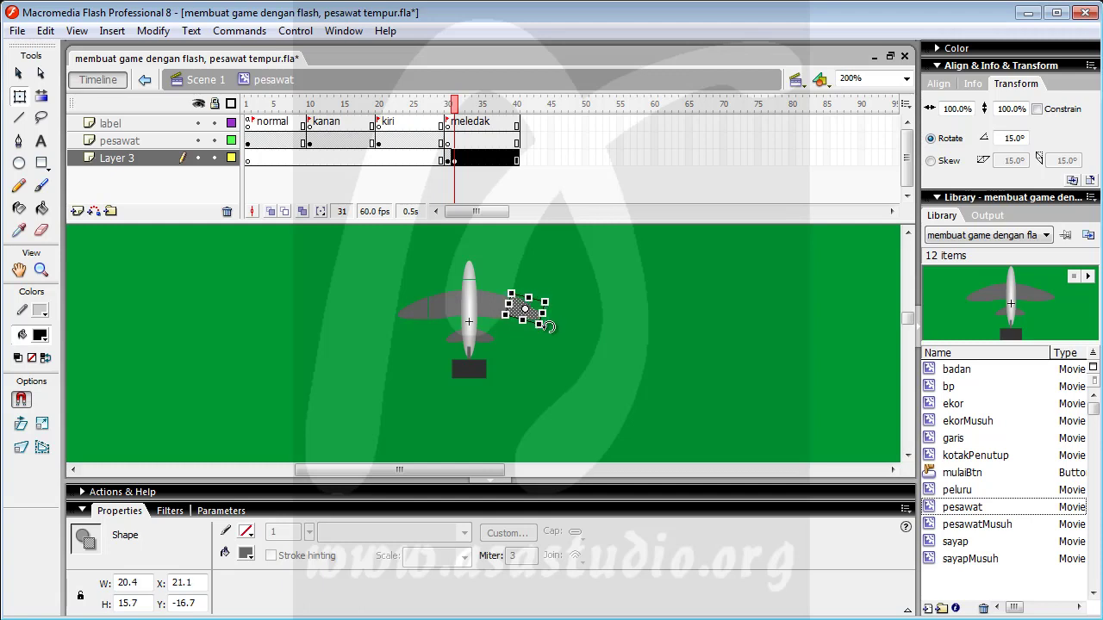
Step: Rotate the nose tip 15 degrees and the tail-end section with the dark block -15 degrees, nudging that section down to Y 10.9
{"action": "left_click", "coordinate": [465, 273]}
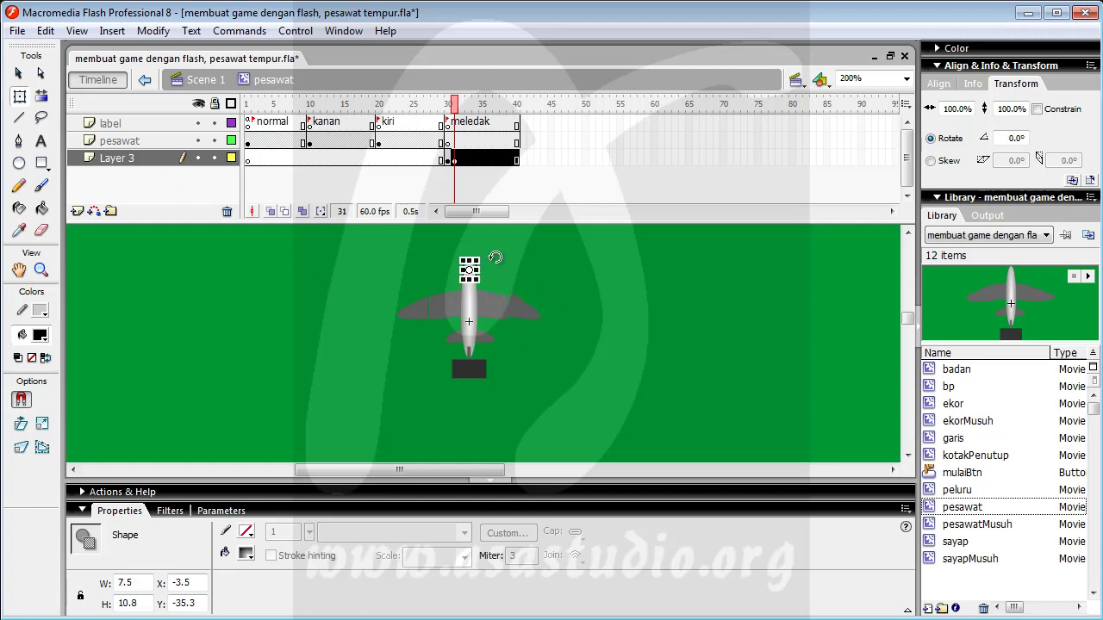
{"action": "left_click_drag", "start_coordinate": [498, 260], "coordinate": [499, 268]}
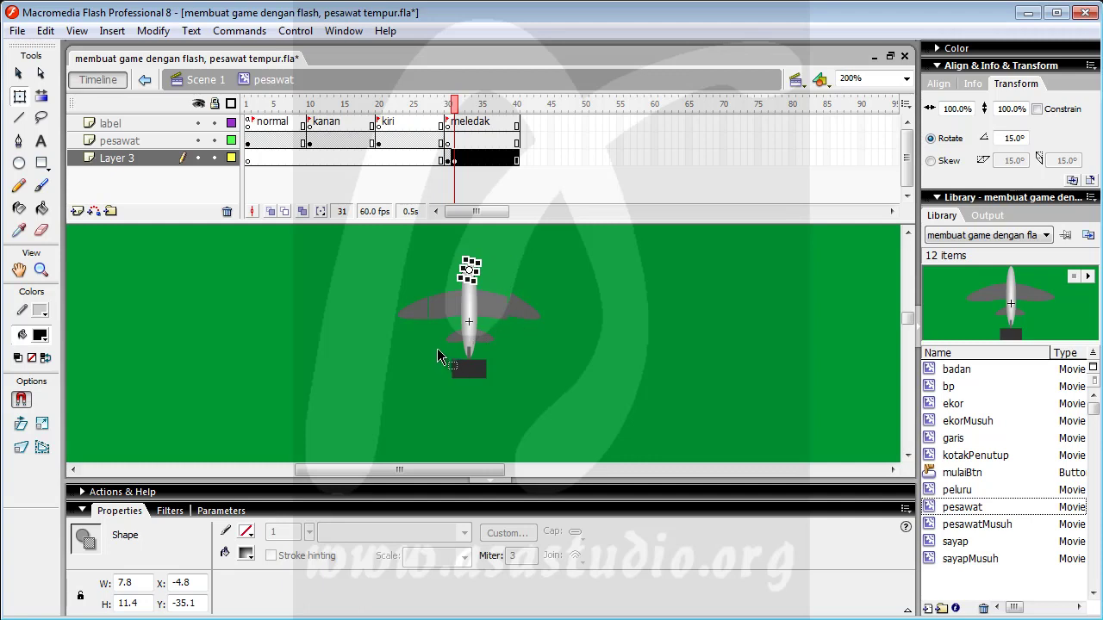
{"action": "left_click", "coordinate": [448, 354]}
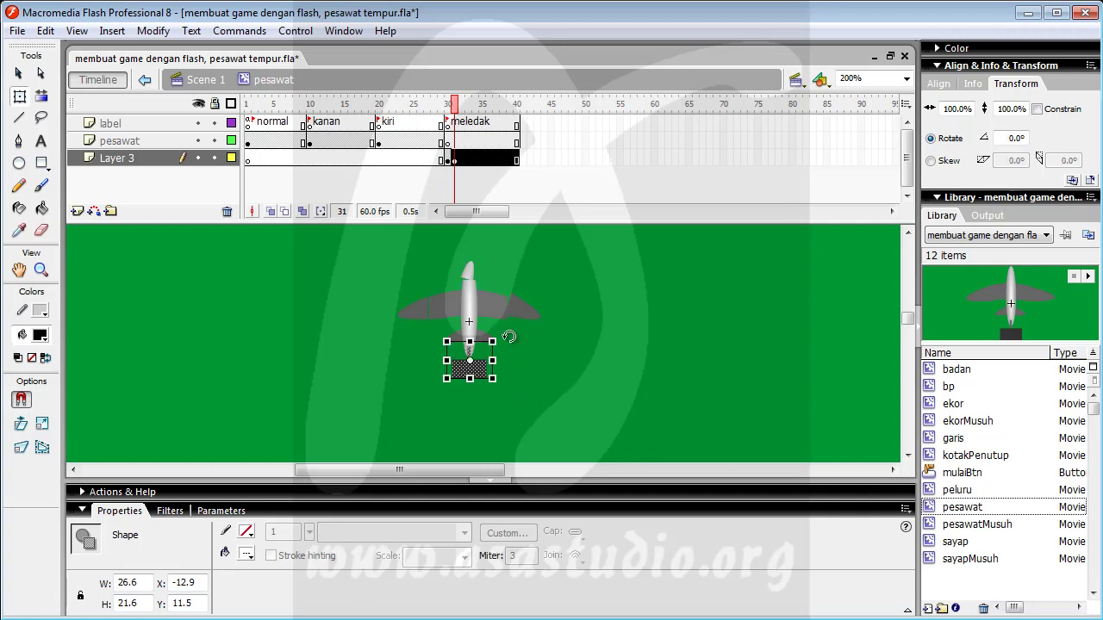
{"action": "left_click_drag", "start_coordinate": [510, 336], "coordinate": [506, 334]}
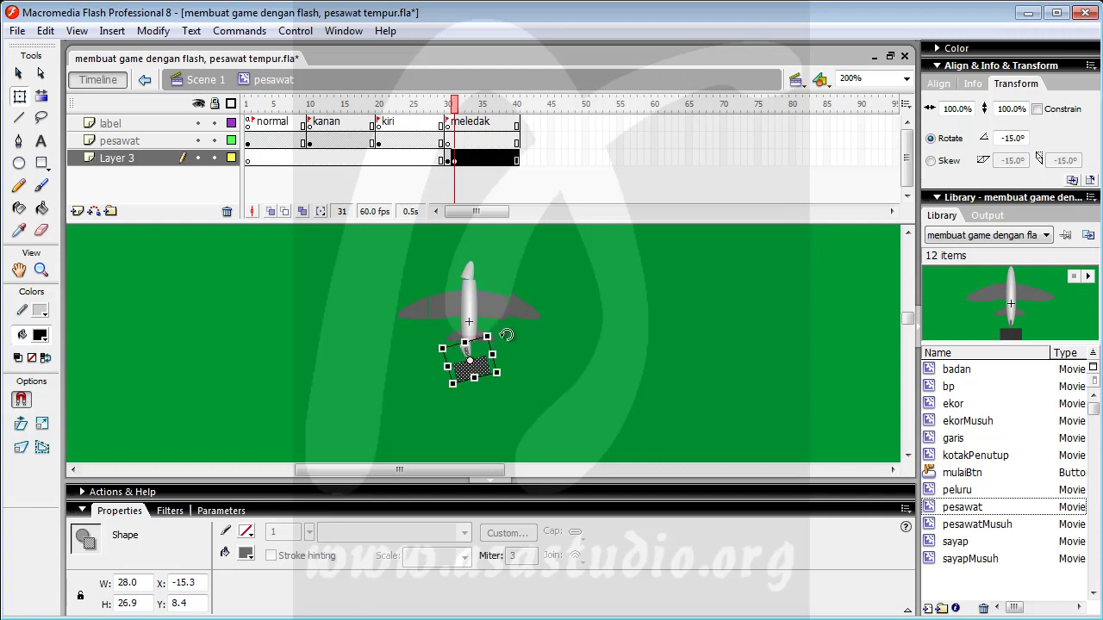
{"action": "key", "text": "Down"}
{"action": "key", "text": "Down"}
{"action": "key", "text": "Down"}
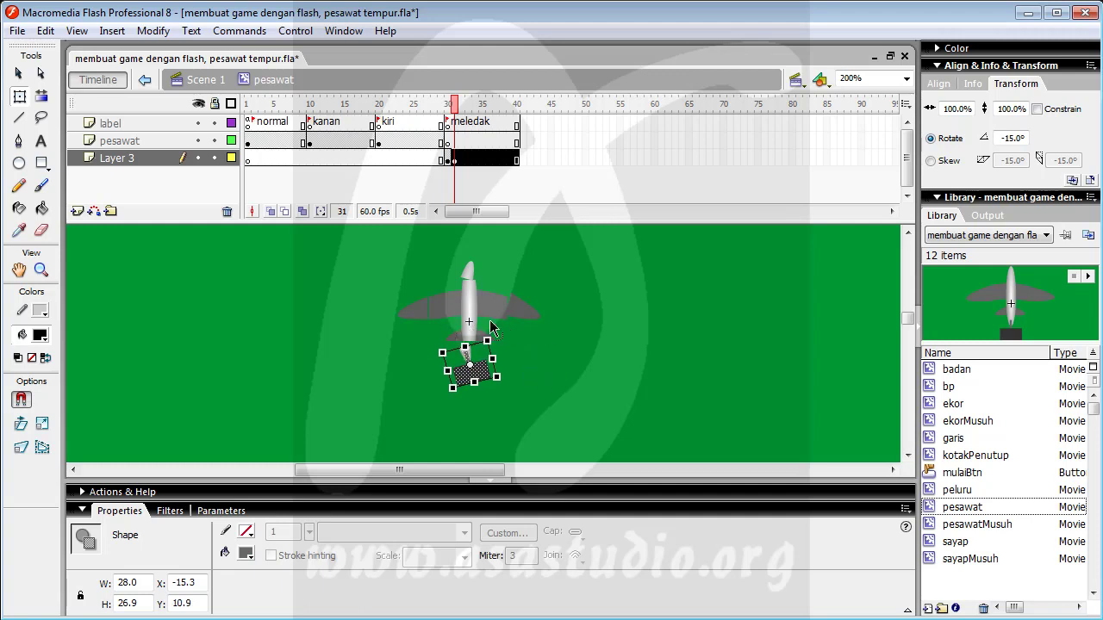
Step: Separate the middle of the fuselage together with the right wing's inner part and rotate it 30 degrees
{"action": "left_click_drag", "start_coordinate": [504, 326], "coordinate": [453, 298]}
{"action": "left_click_drag", "start_coordinate": [499, 334], "coordinate": [535, 362]}
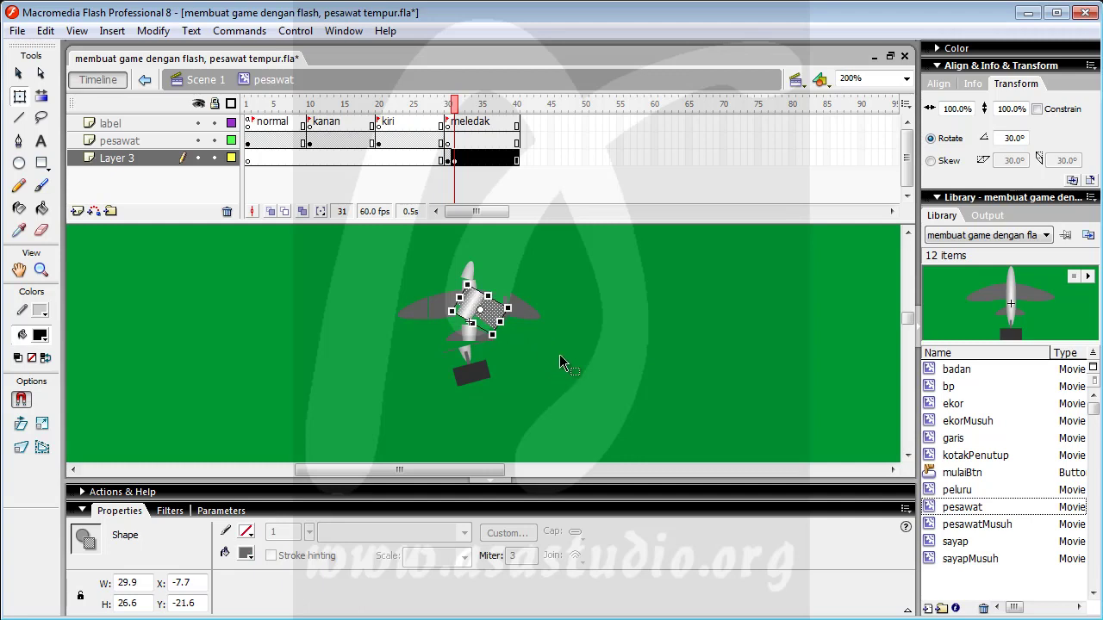
{"action": "left_click", "coordinate": [559, 354]}
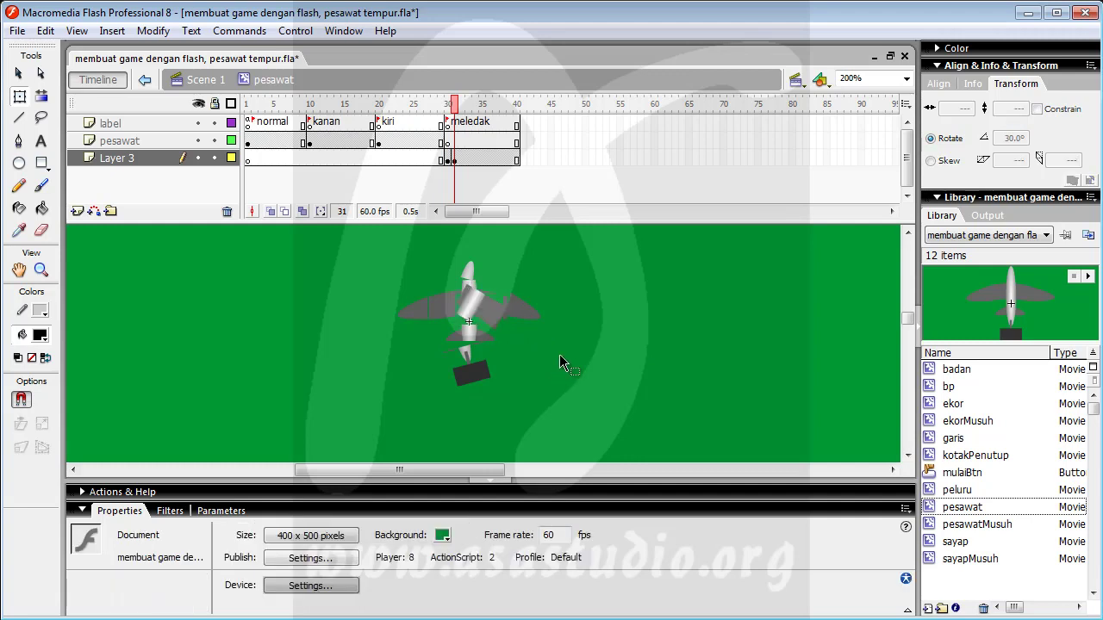
Step: Insert a keyframe at frame 32 of Layer 3 that keeps the broken plane shapes, and deselect them
{"action": "left_click", "coordinate": [459, 157]}
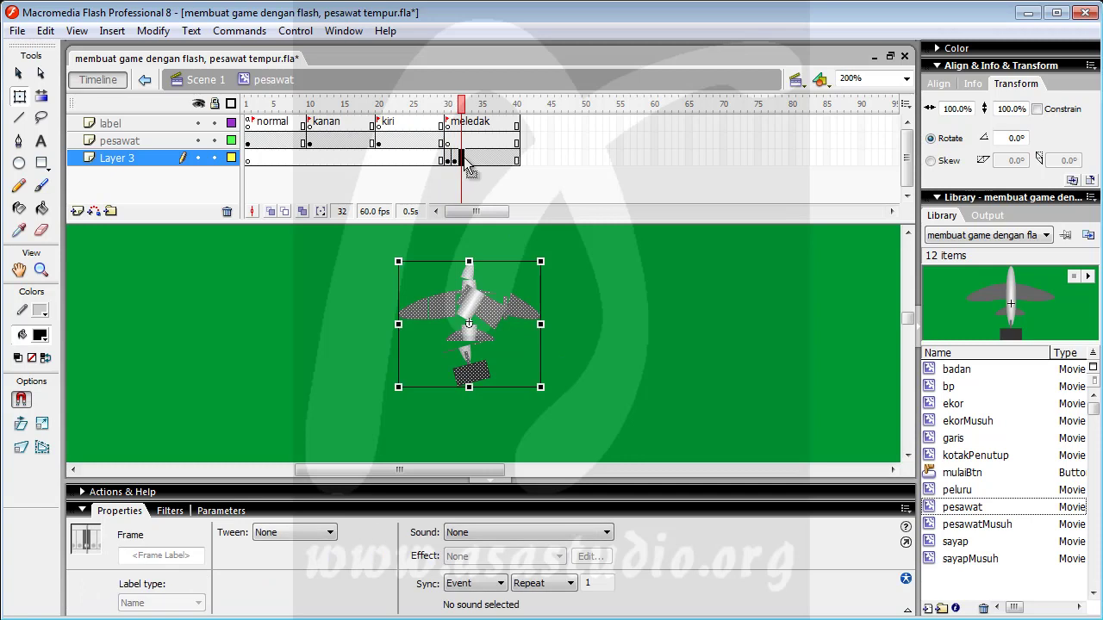
{"action": "left_click", "coordinate": [462, 159]}
{"action": "left_click", "coordinate": [579, 283]}
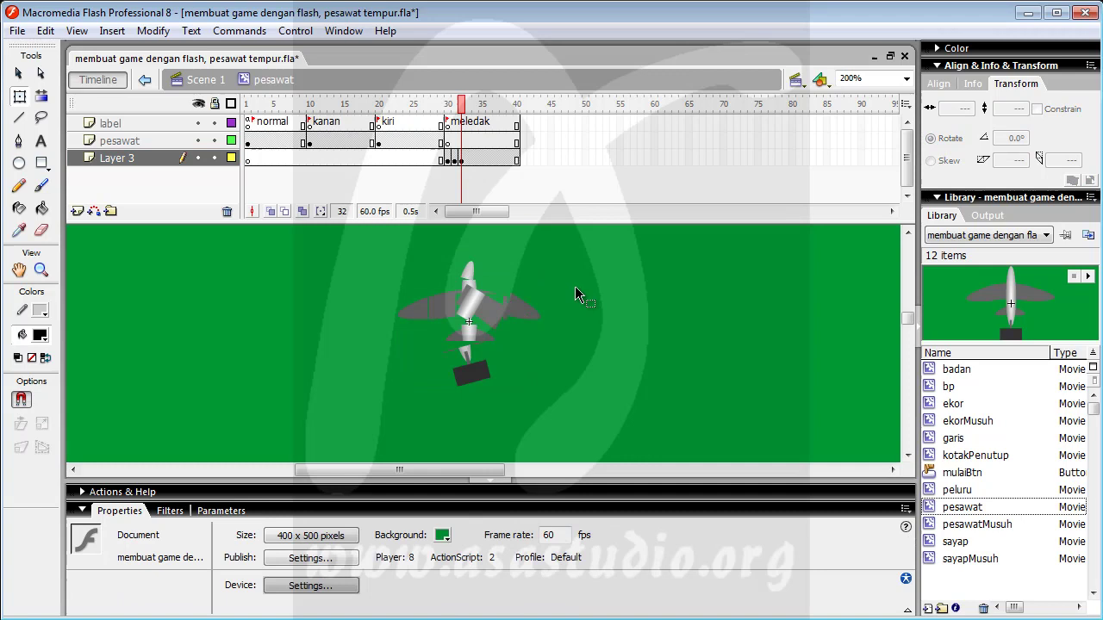
Step: Move the left wing's inner piece upward, away from the wing's outer piece
{"action": "left_click", "coordinate": [443, 305]}
{"action": "left_click_drag", "start_coordinate": [447, 312], "coordinate": [440, 288]}
{"action": "left_click", "coordinate": [507, 269]}
Step: Nudge the nose tip to the right, away from the fuselage axis
{"action": "left_click", "coordinate": [471, 274]}
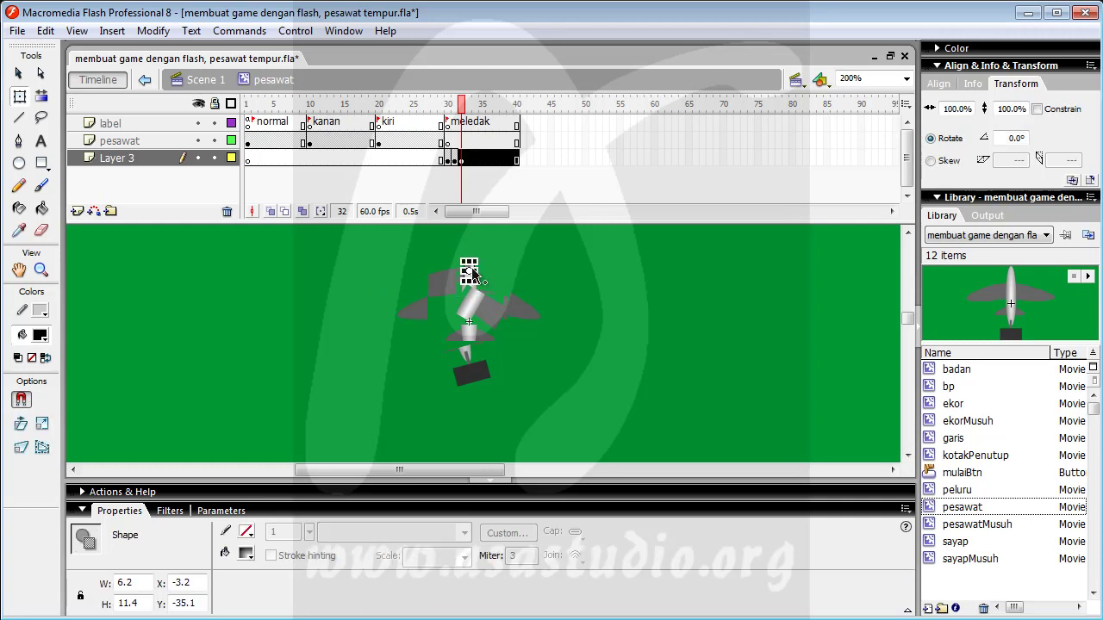
{"action": "key", "text": "Right"}
{"action": "key", "text": "Right"}
{"action": "key", "text": "Right"}
{"action": "key", "text": "Right"}
{"action": "key", "text": "Right"}
{"action": "key", "text": "Right"}
{"action": "key", "text": "Right"}
{"action": "key", "text": "Right"}
{"action": "key", "text": "Right"}
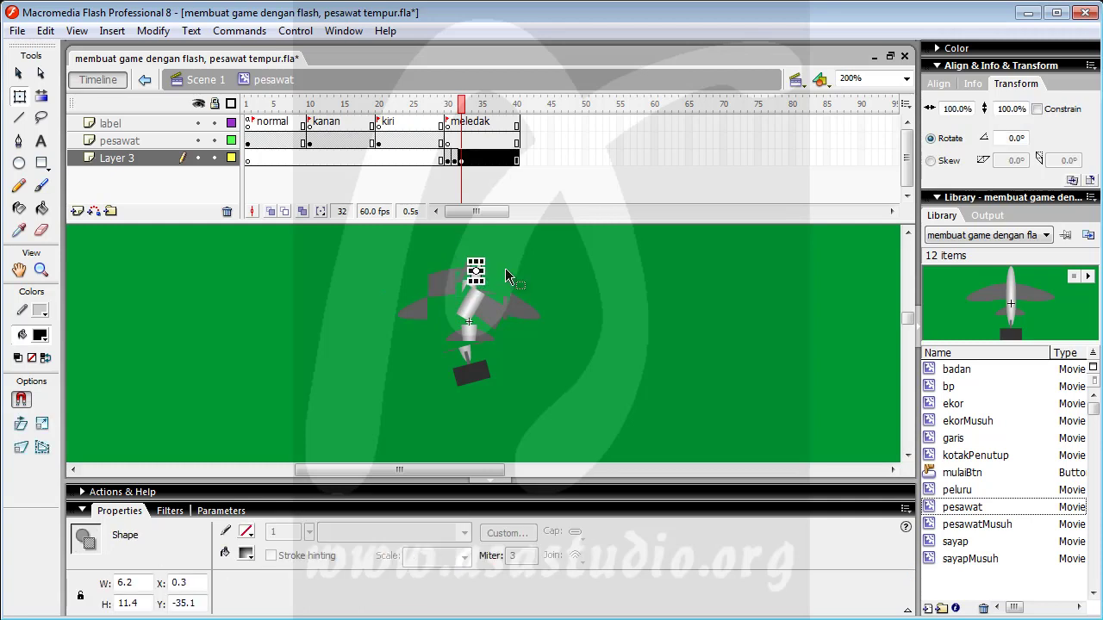
{"action": "left_click", "coordinate": [507, 276]}
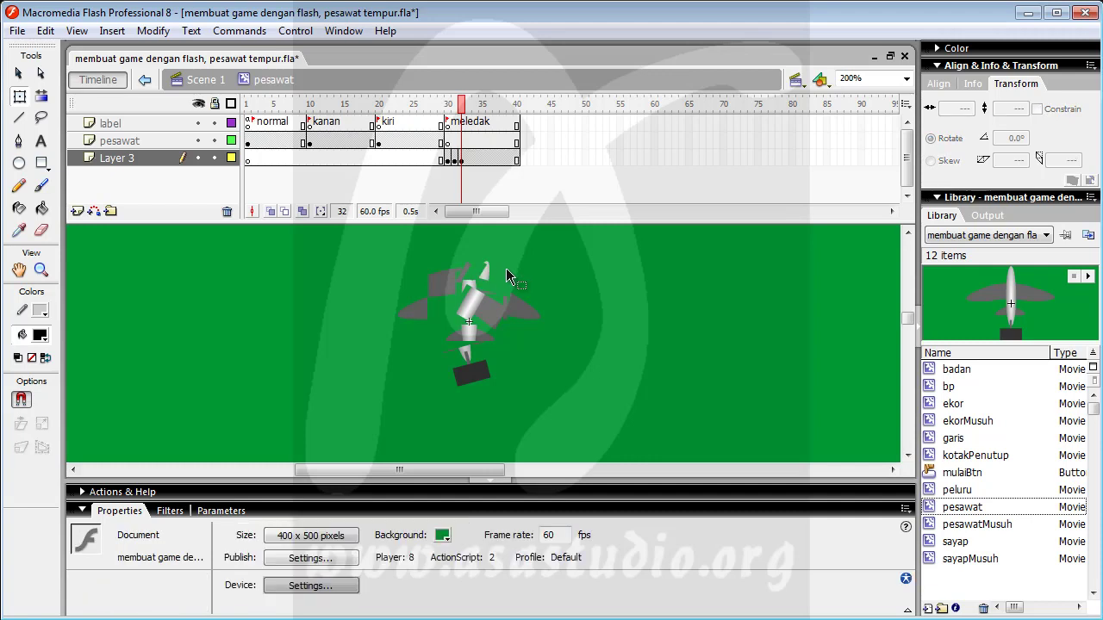
Step: Shift the tilted middle fuselage piece left to X -17.4 and nudge the left wing's outer piece down to Y -6.7
{"action": "left_click", "coordinate": [472, 315]}
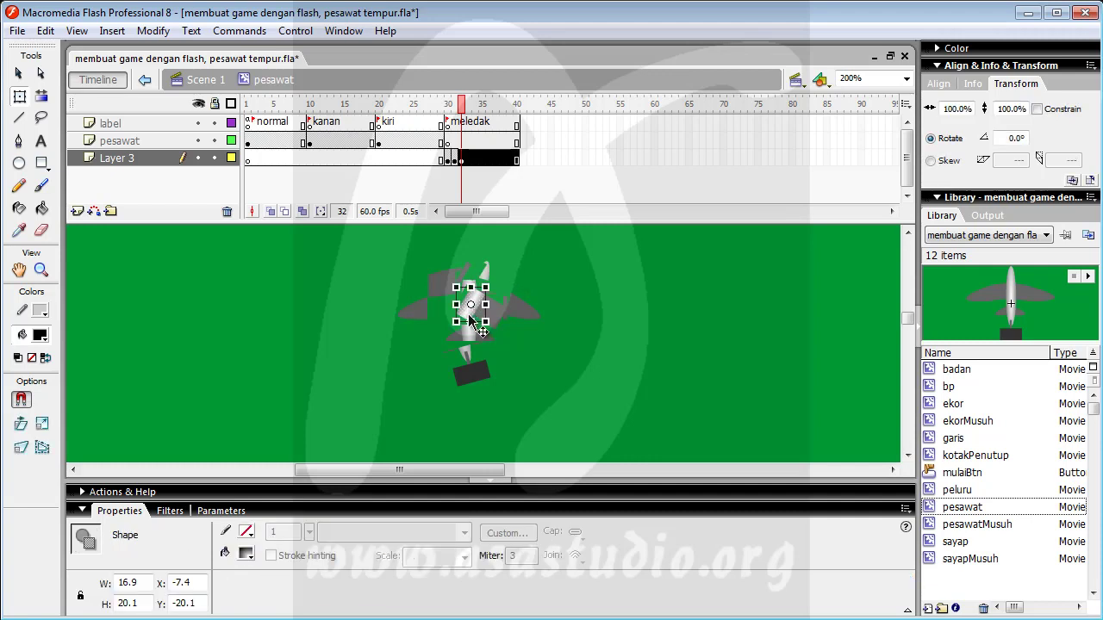
{"action": "left_click_drag", "start_coordinate": [469, 316], "coordinate": [452, 319]}
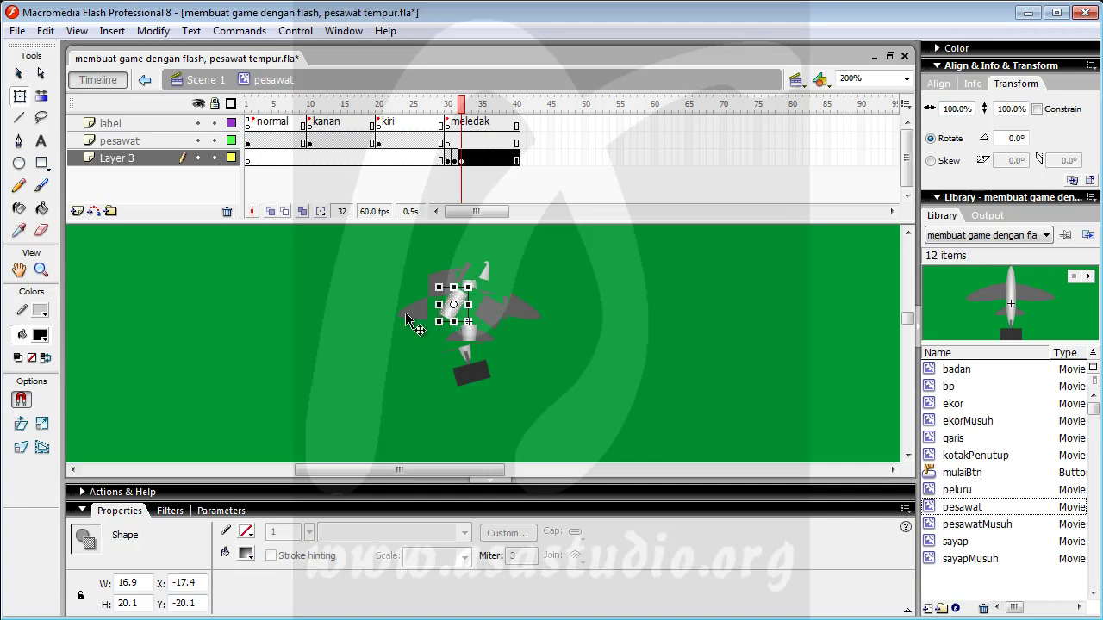
{"action": "left_click", "coordinate": [417, 309]}
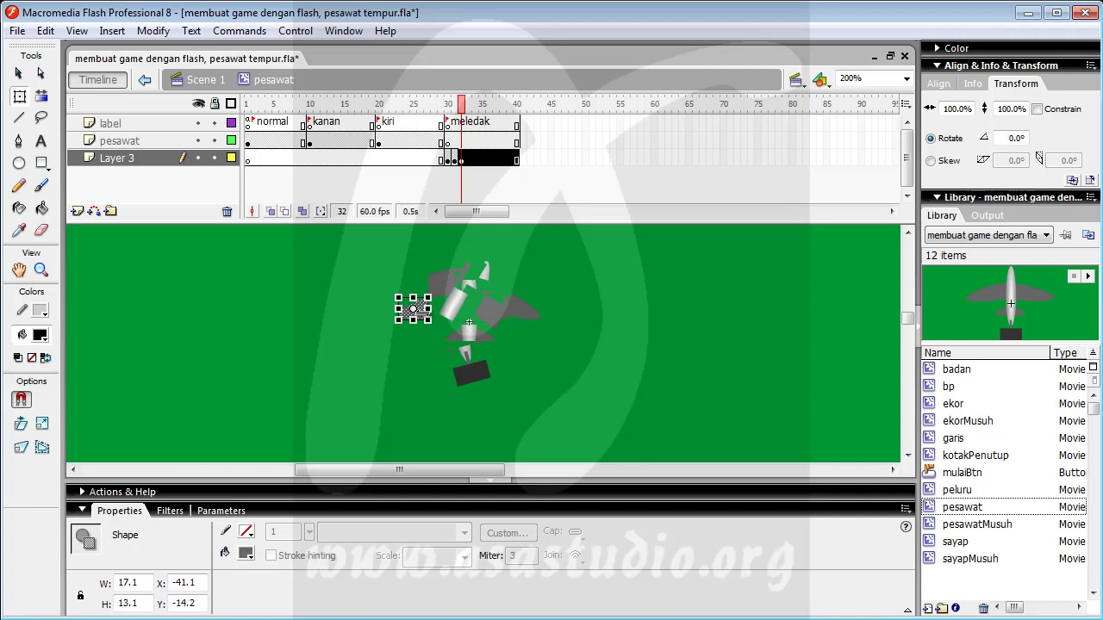
{"action": "key", "text": "Down"}
{"action": "key", "text": "Down"}
{"action": "key", "text": "Down"}
{"action": "key", "text": "Down"}
{"action": "key", "text": "Down"}
{"action": "key", "text": "Down"}
{"action": "key", "text": "Down"}
{"action": "key", "text": "Down"}
{"action": "key", "text": "Down"}
{"action": "key", "text": "Down"}
{"action": "key", "text": "Down"}
{"action": "key", "text": "Down"}
{"action": "key", "text": "Down"}
{"action": "key", "text": "Down"}
{"action": "key", "text": "Down"}
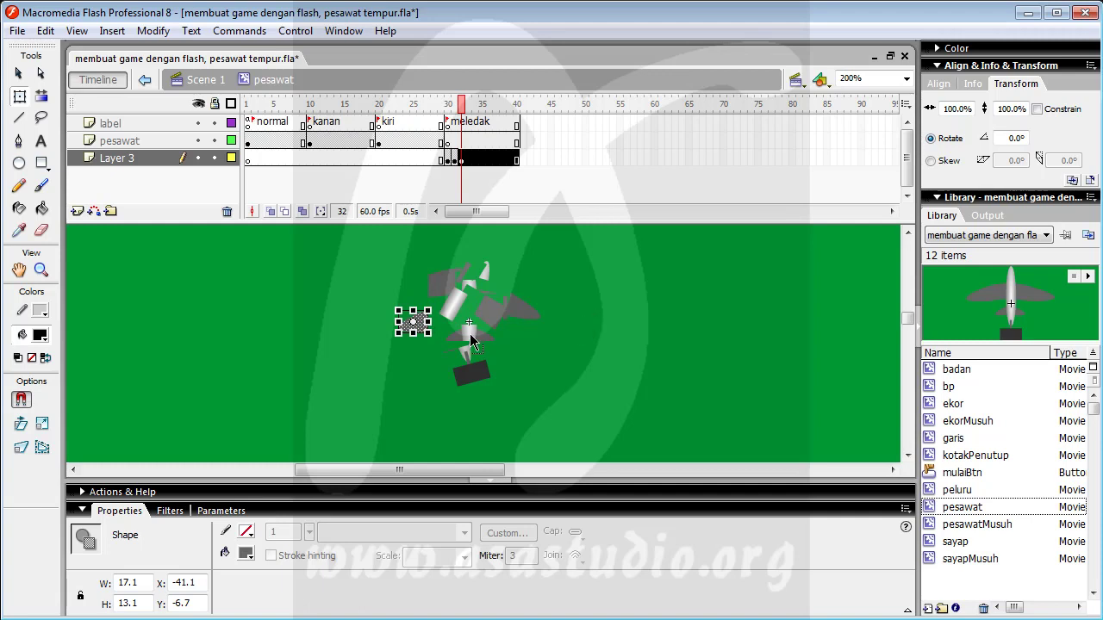
Step: Nudge the rear fuselage piece right and down to X 5.7, Y 9.0
{"action": "left_click", "coordinate": [468, 338]}
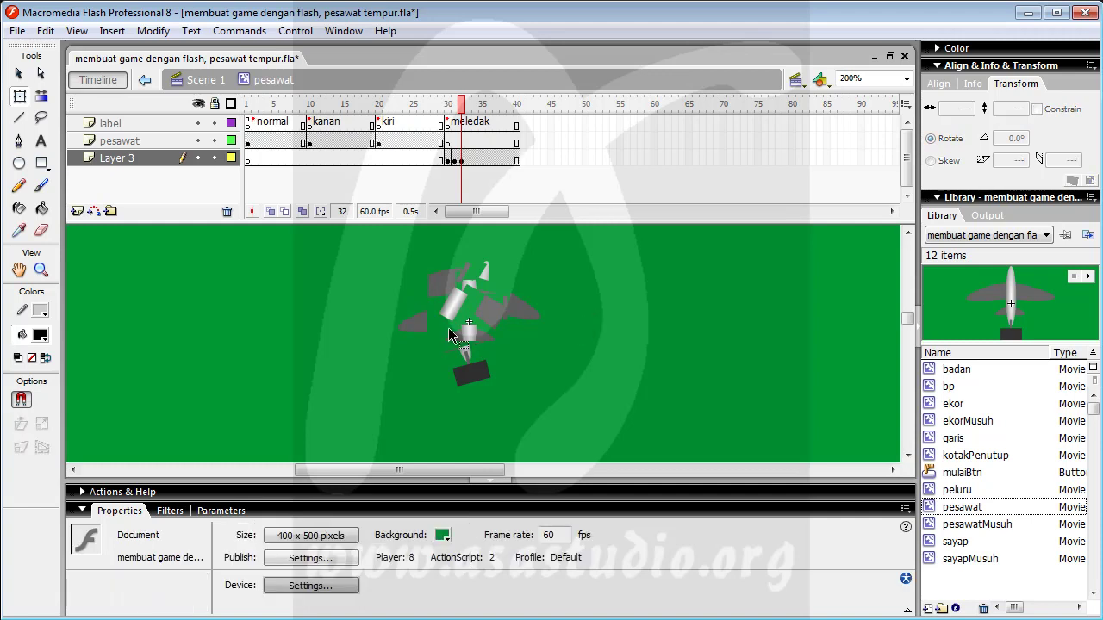
{"action": "left_click", "coordinate": [468, 338]}
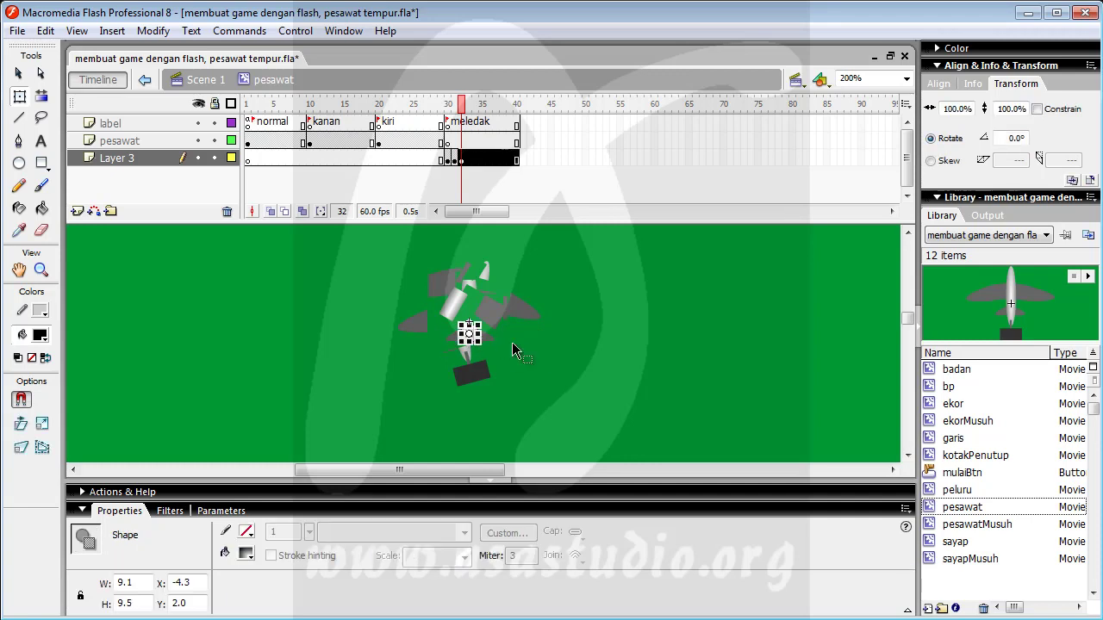
{"action": "key", "text": "Right"}
{"action": "key", "text": "Right"}
{"action": "key", "text": "Right"}
{"action": "key", "text": "Right"}
{"action": "key", "text": "Right"}
{"action": "key", "text": "Right"}
{"action": "key", "text": "Right"}
{"action": "key", "text": "Right"}
{"action": "key", "text": "Right"}
{"action": "key", "text": "Right"}
{"action": "key", "text": "Down"}
{"action": "key", "text": "Down"}
{"action": "key", "text": "Down"}
{"action": "key", "text": "Down"}
{"action": "key", "text": "Down"}
{"action": "key", "text": "Down"}
{"action": "key", "text": "Down"}
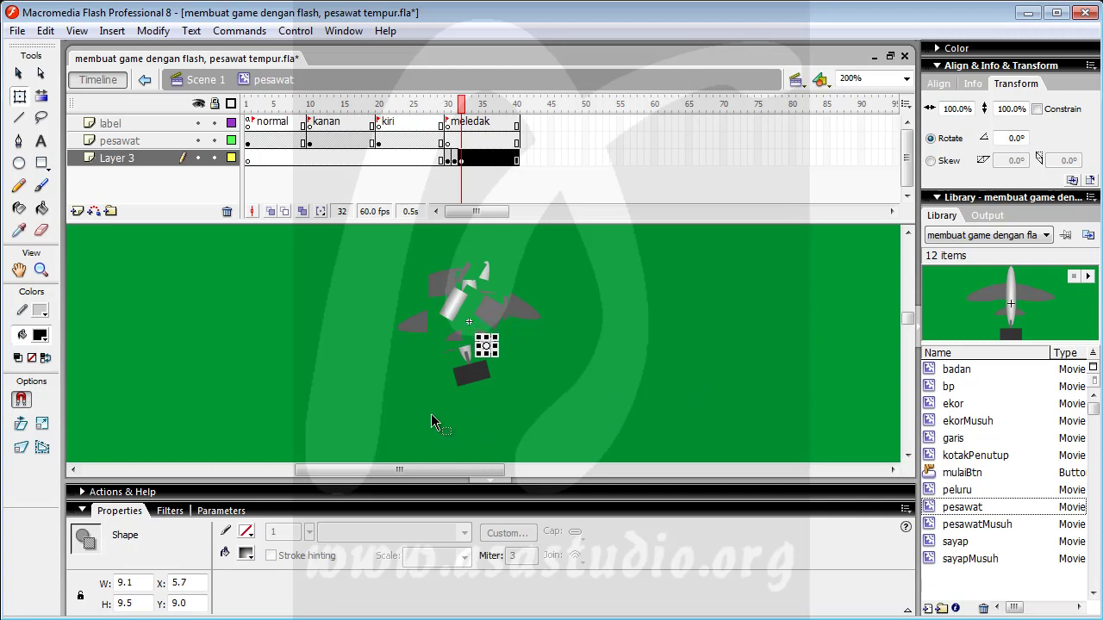
Step: Nudge the dark block behind the tail left to X -18.9
{"action": "left_click", "coordinate": [479, 379]}
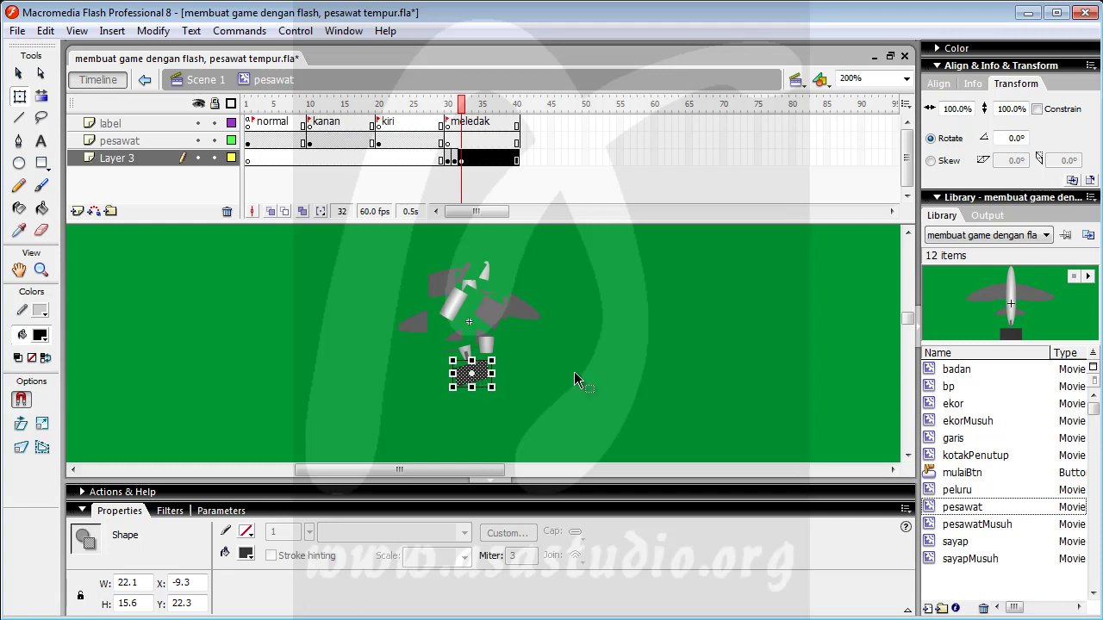
{"action": "key", "text": "Left"}
{"action": "key", "text": "Left"}
{"action": "key", "text": "Left"}
{"action": "key", "text": "Left"}
{"action": "key", "text": "Left"}
{"action": "key", "text": "Left"}
{"action": "key", "text": "Left"}
{"action": "key", "text": "Left"}
{"action": "key", "text": "Left"}
{"action": "key", "text": "Left"}
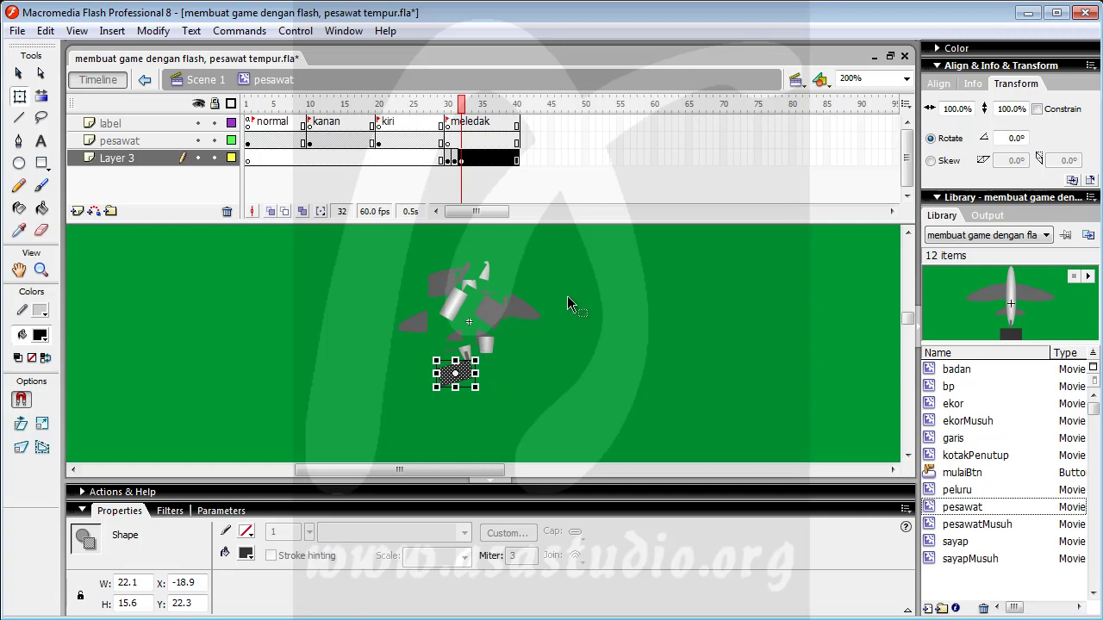
Step: Move only the right wing's tip down to Y -2.7 and rotate it clockwise until it points downward
{"action": "left_click", "coordinate": [527, 312]}
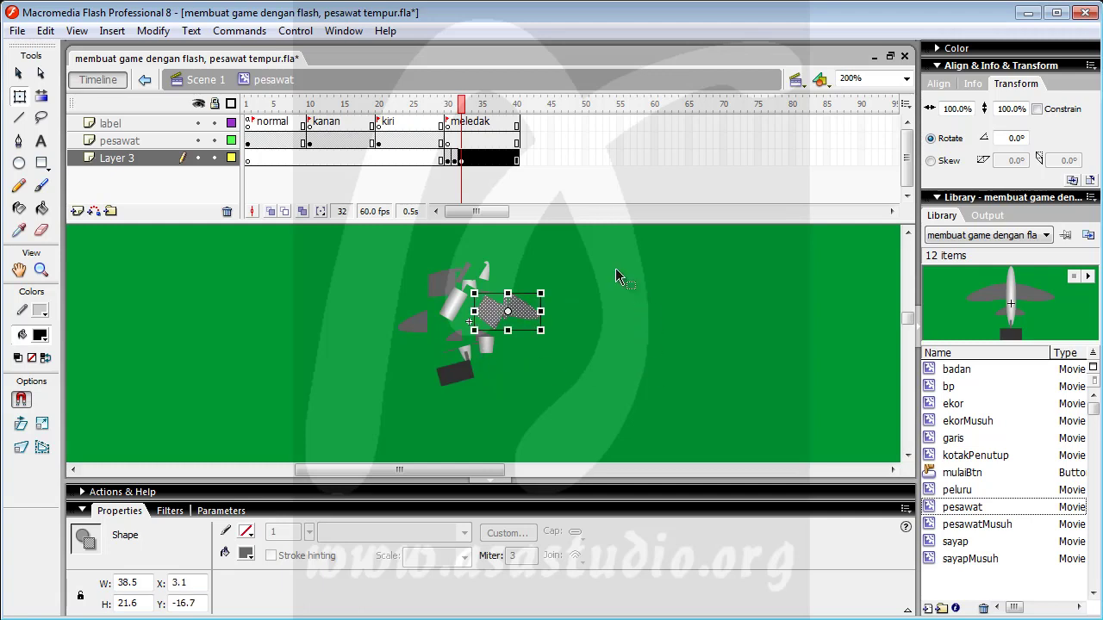
{"action": "left_click", "coordinate": [566, 265]}
{"action": "mouse_move", "coordinate": [543, 340]}
{"action": "left_mouse_down"}
{"action": "mouse_move", "coordinate": [505, 349]}
{"action": "mouse_move", "coordinate": [524, 326]}
{"action": "mouse_move", "coordinate": [528, 342]}
{"action": "mouse_move", "coordinate": [523, 330]}
{"action": "left_mouse_up"}
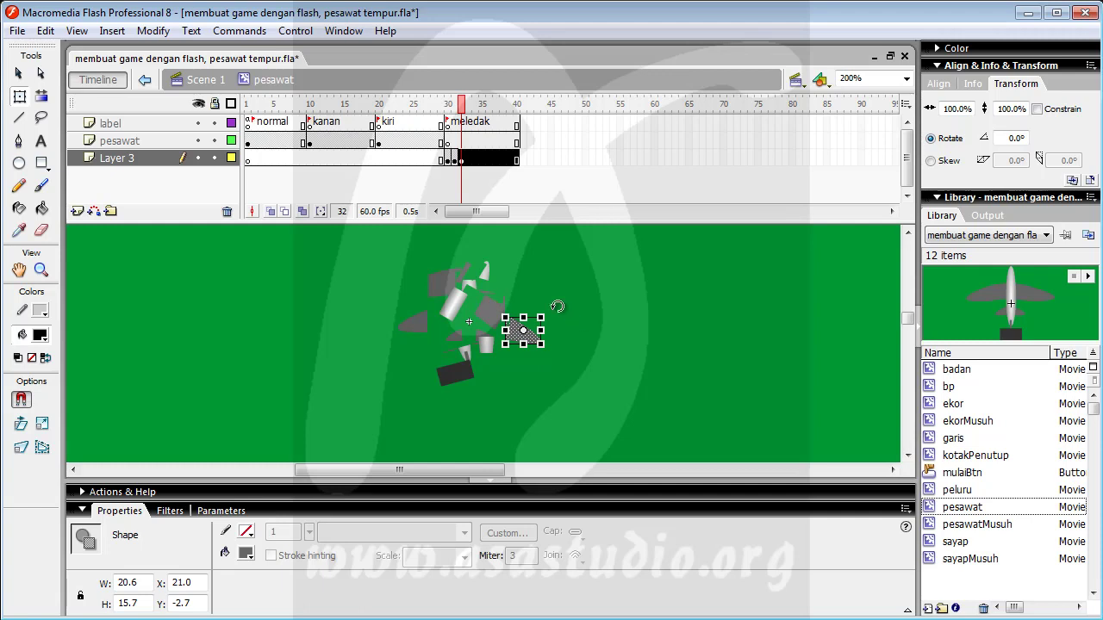
{"action": "left_click_drag", "start_coordinate": [557, 307], "coordinate": [561, 339]}
Step: Place the right wing's inner piece at about X 13.5, Y -27.8, rotated 45 degrees, and rotate the middle fuselage piece 30 degrees
{"action": "left_click", "coordinate": [490, 306]}
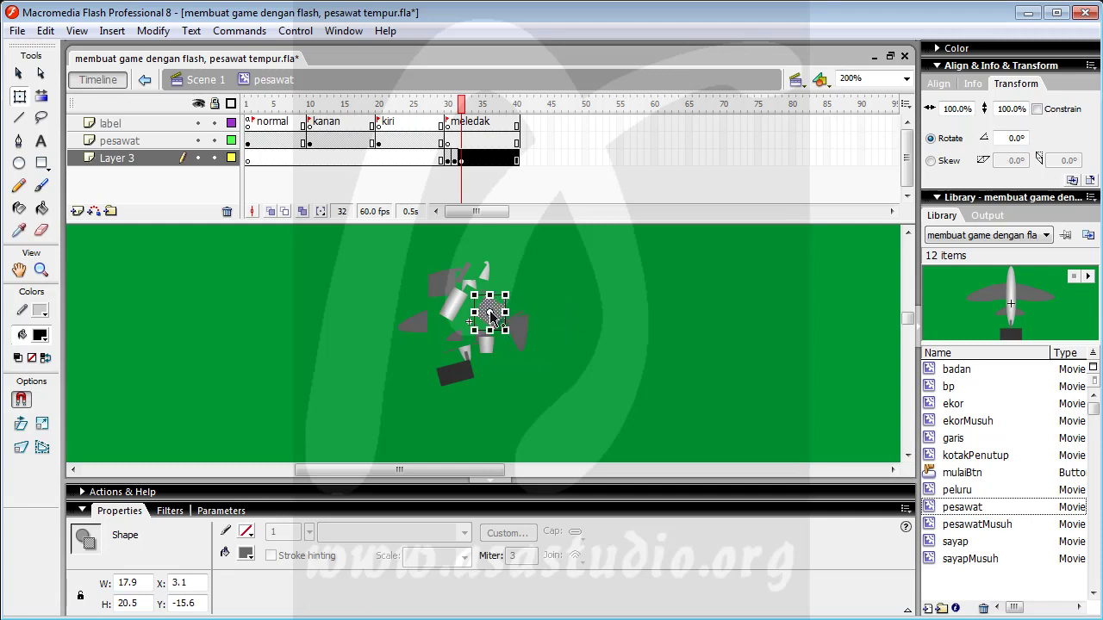
{"action": "left_click_drag", "start_coordinate": [495, 312], "coordinate": [553, 278]}
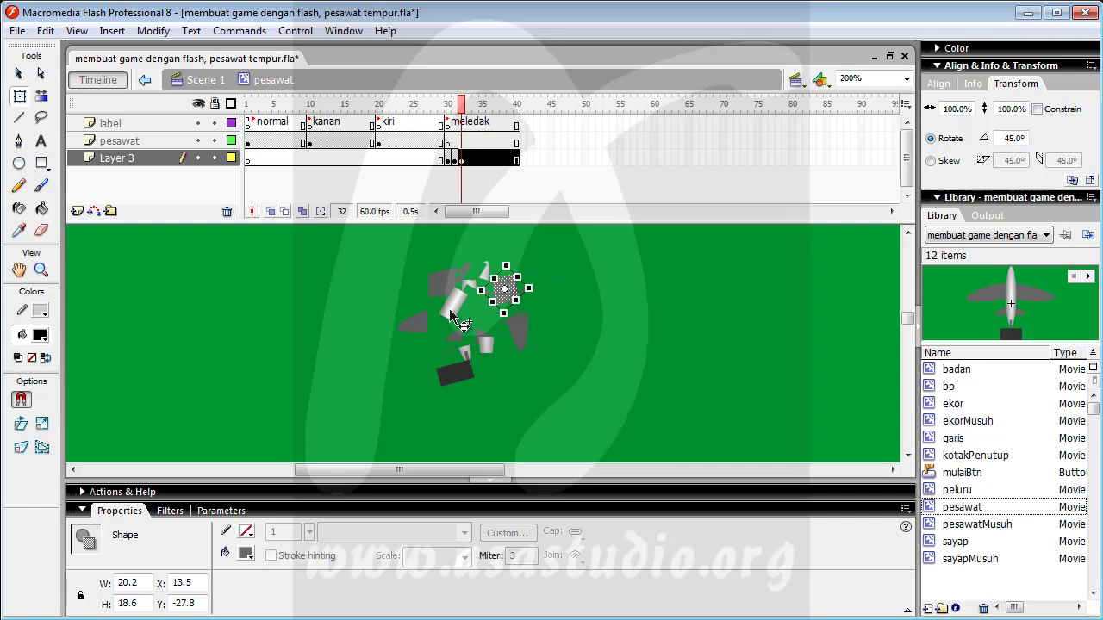
{"action": "left_click", "coordinate": [466, 309]}
{"action": "left_click_drag", "start_coordinate": [471, 285], "coordinate": [477, 294]}
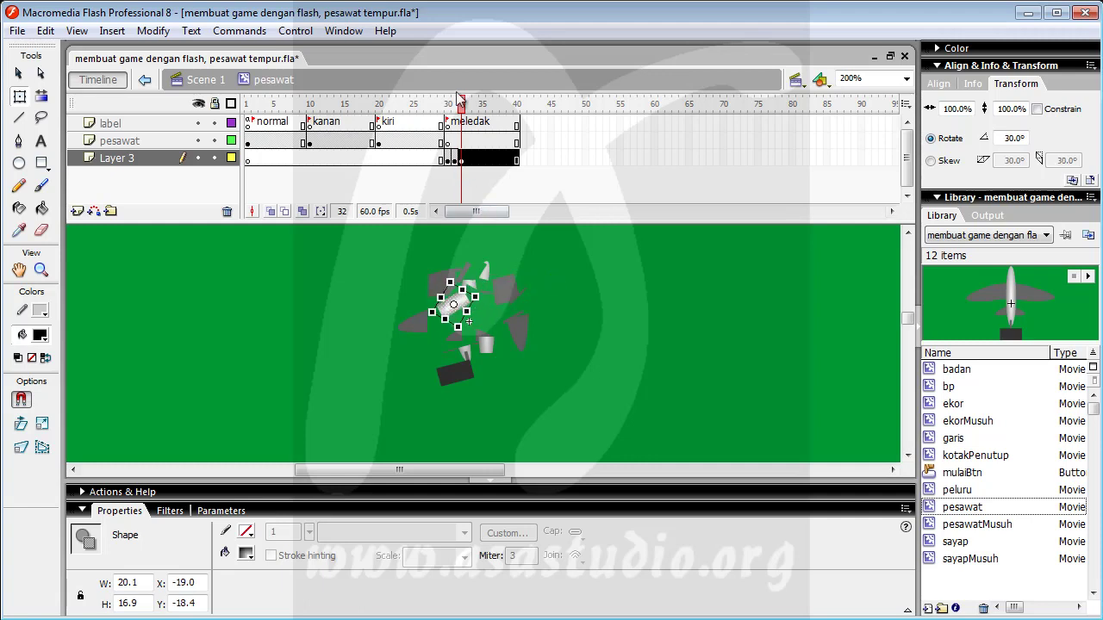
Step: Step back and forth through frames 30 to 32 to examine how the plane breaks apart
{"action": "left_click", "coordinate": [456, 107]}
{"action": "left_click", "coordinate": [448, 107]}
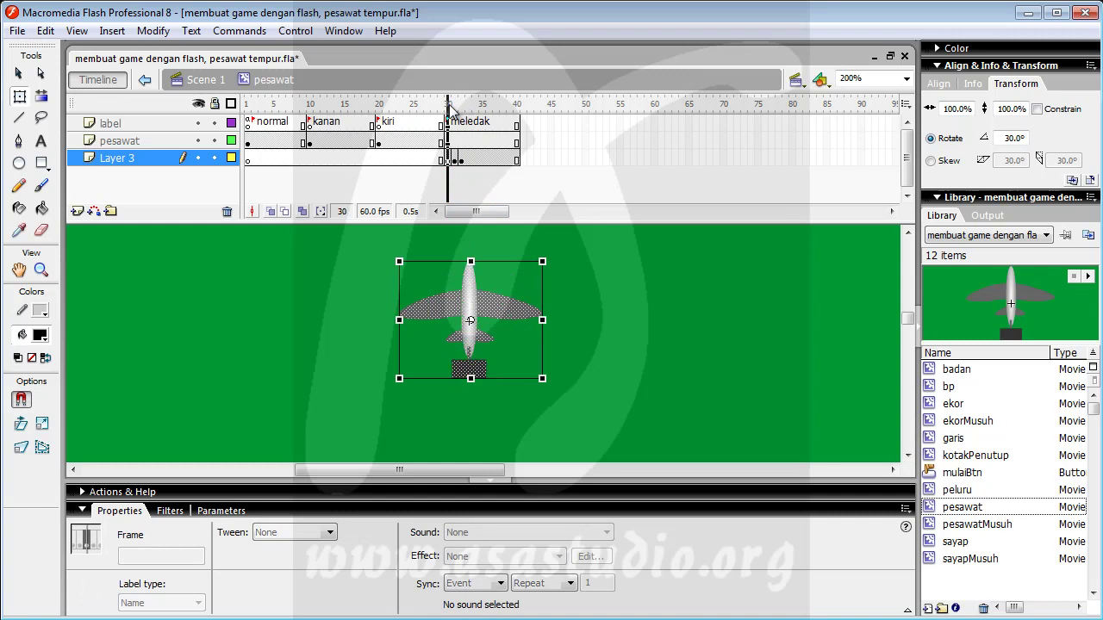
{"action": "left_click", "coordinate": [455, 107]}
{"action": "left_click", "coordinate": [462, 107]}
{"action": "left_click", "coordinate": [455, 107]}
{"action": "left_click", "coordinate": [448, 106]}
{"action": "left_click", "coordinate": [455, 106]}
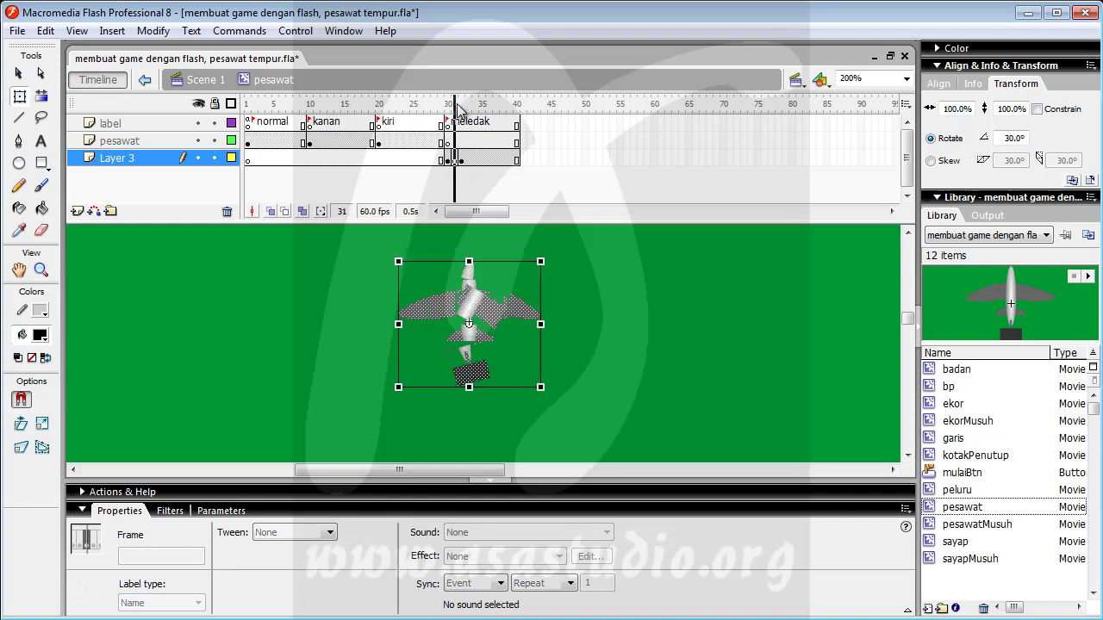
{"action": "left_click", "coordinate": [462, 107]}
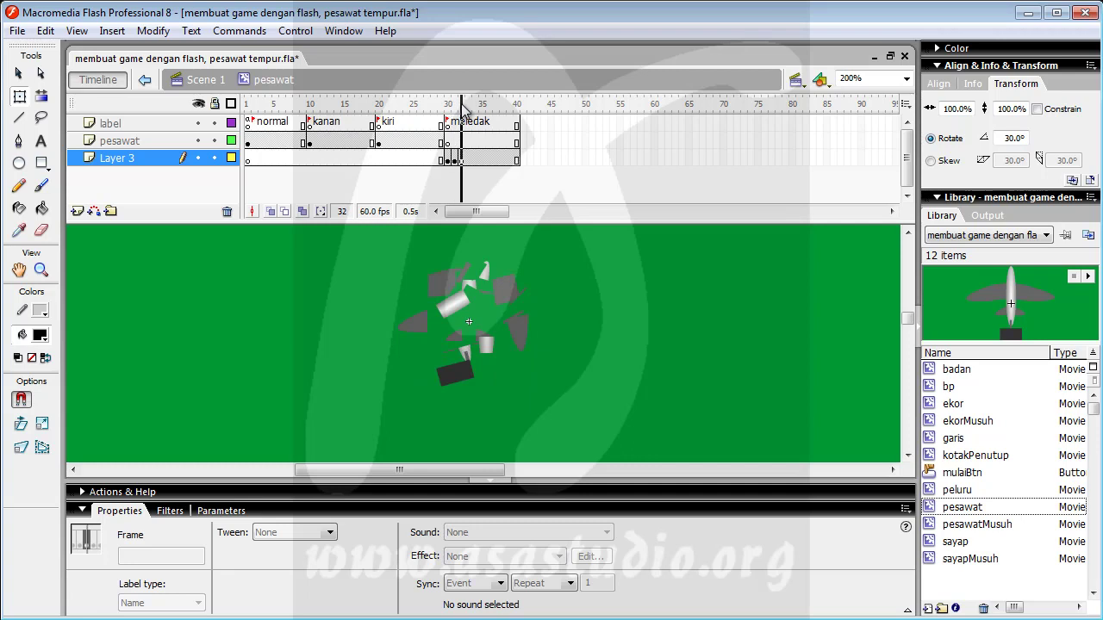
Step: Insert a keyframe at frame 33 of Layer 3 that keeps the scattered pieces, and deselect them
{"action": "left_click", "coordinate": [461, 157]}
{"action": "left_click", "coordinate": [467, 157]}
{"action": "key", "text": "F6"}
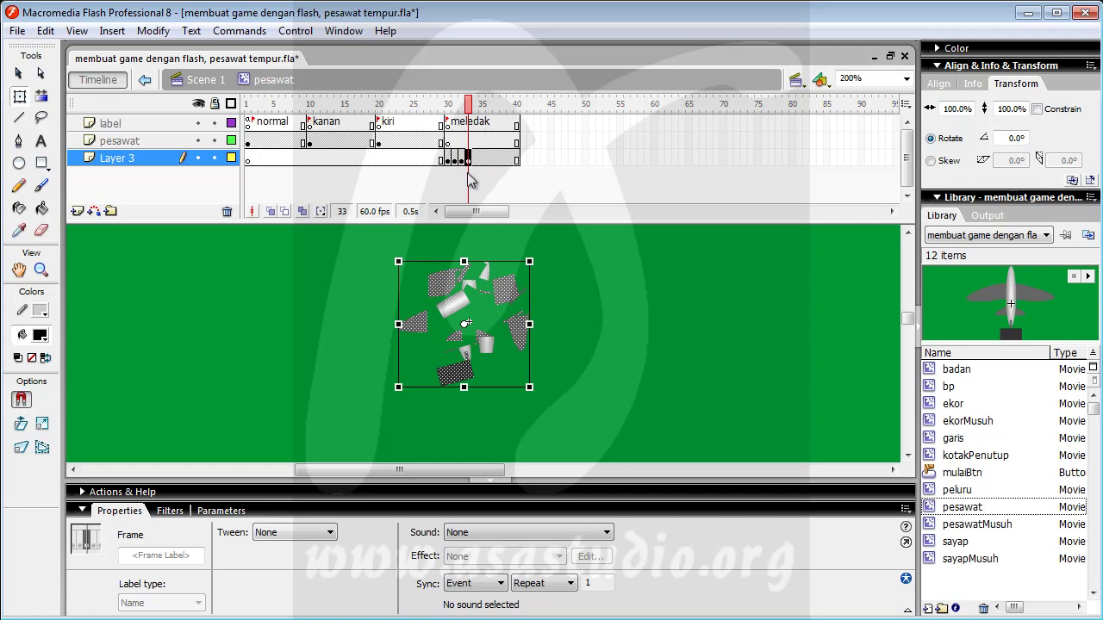
{"action": "left_click", "coordinate": [607, 295]}
Step: Move the left wing's inner piece up and outward, scaled to 76.1%, and shrink the wing's outer piece to 82.5%
{"action": "left_click", "coordinate": [442, 289]}
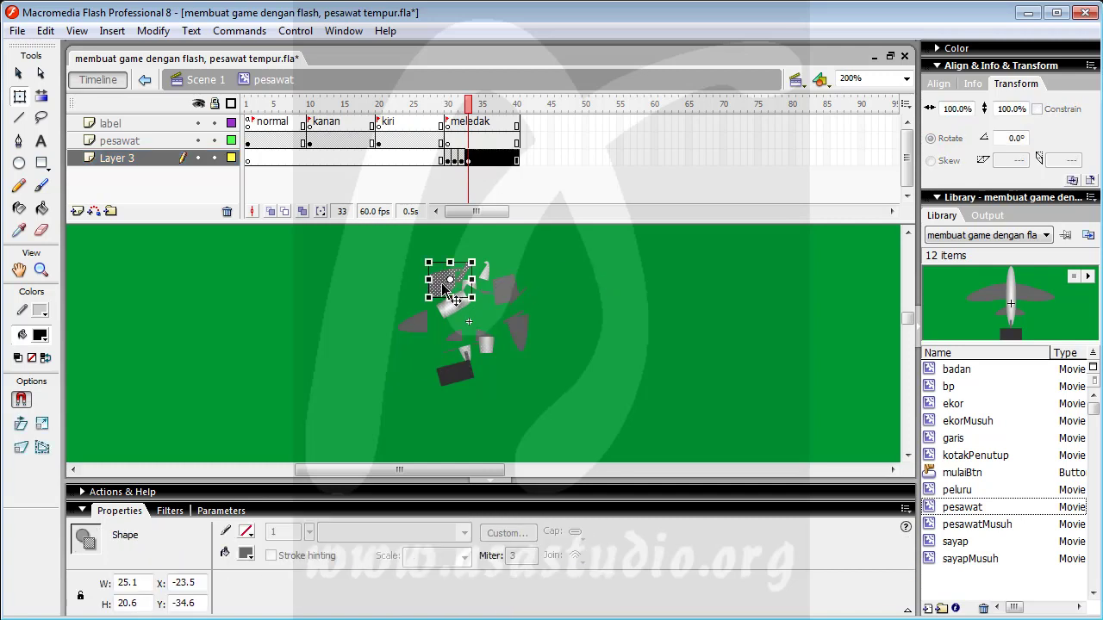
{"action": "left_click_drag", "start_coordinate": [442, 289], "coordinate": [432, 267]}
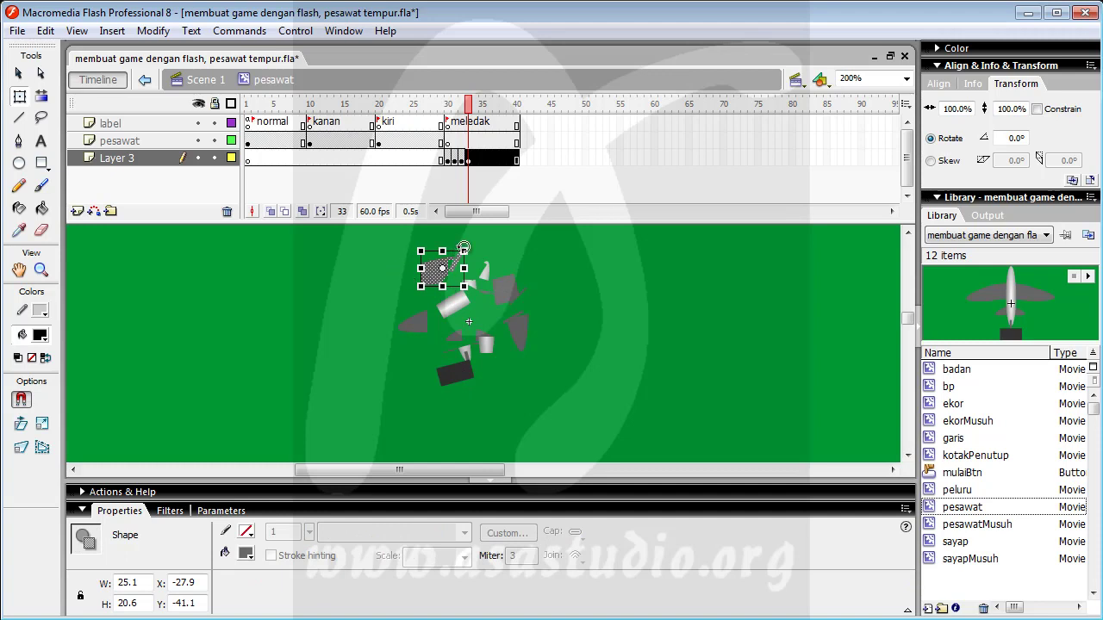
{"action": "left_click_drag", "start_coordinate": [459, 252], "coordinate": [445, 259]}
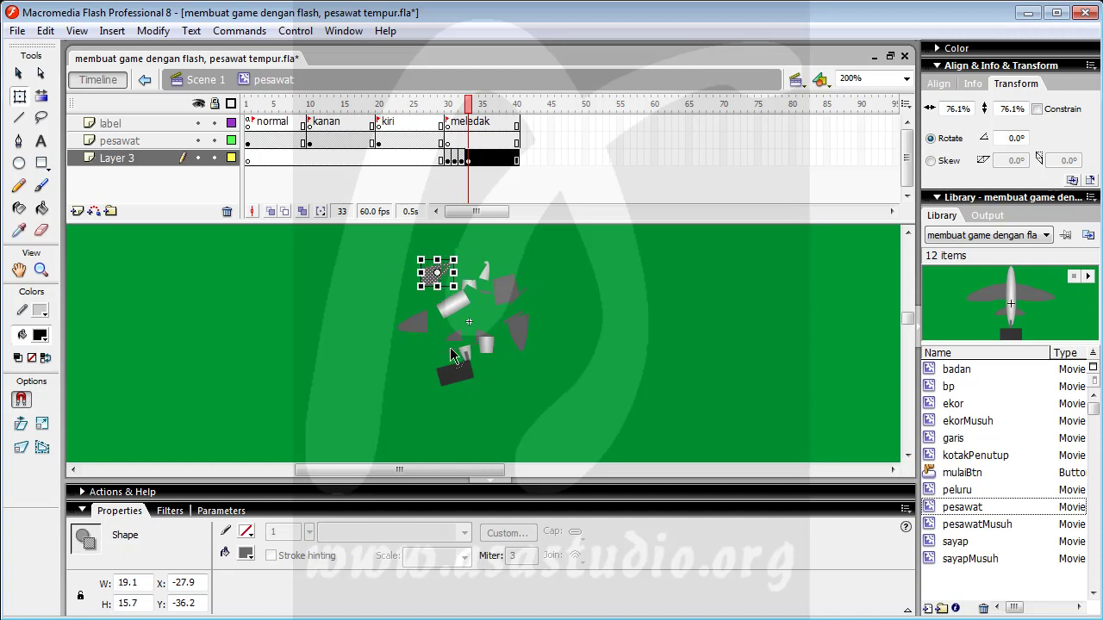
{"action": "left_click", "coordinate": [419, 324]}
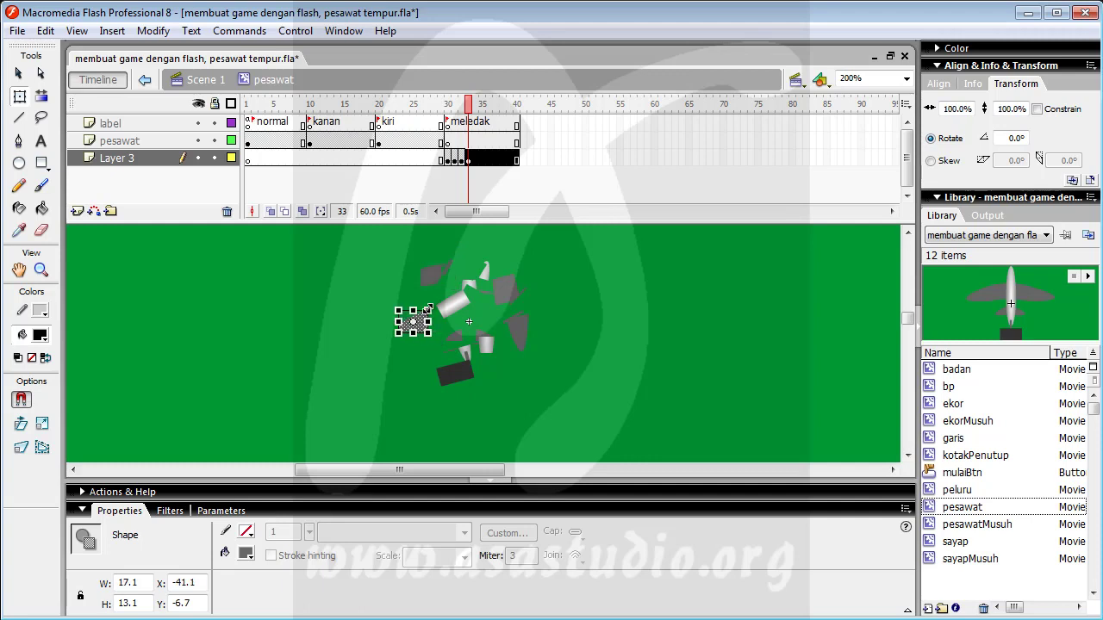
{"action": "left_click_drag", "start_coordinate": [428, 308], "coordinate": [424, 313]}
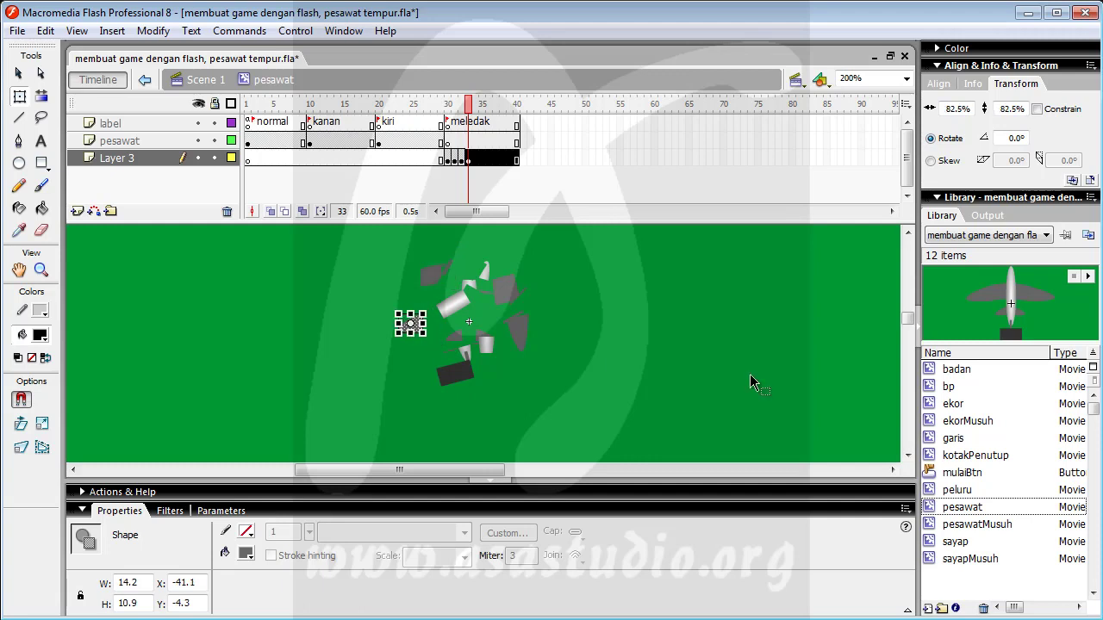
Step: Nudge the left wing's inner piece up and rotate it 30 degrees, then move the wing's outer piece slightly outward and rotate it
{"action": "key", "text": "Up"}
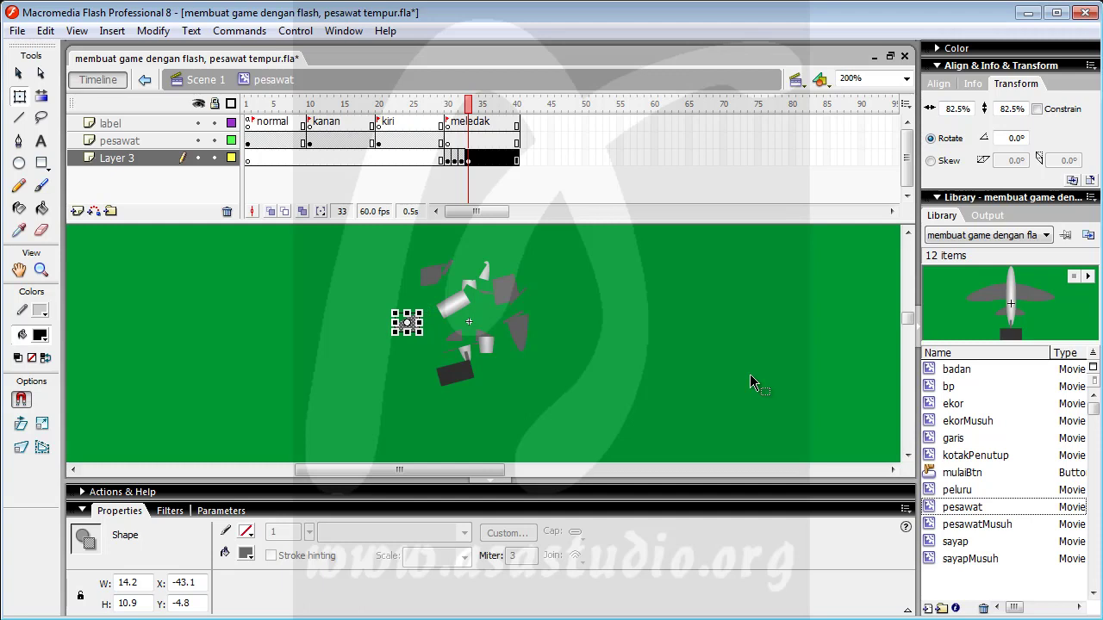
{"action": "left_click", "coordinate": [433, 272]}
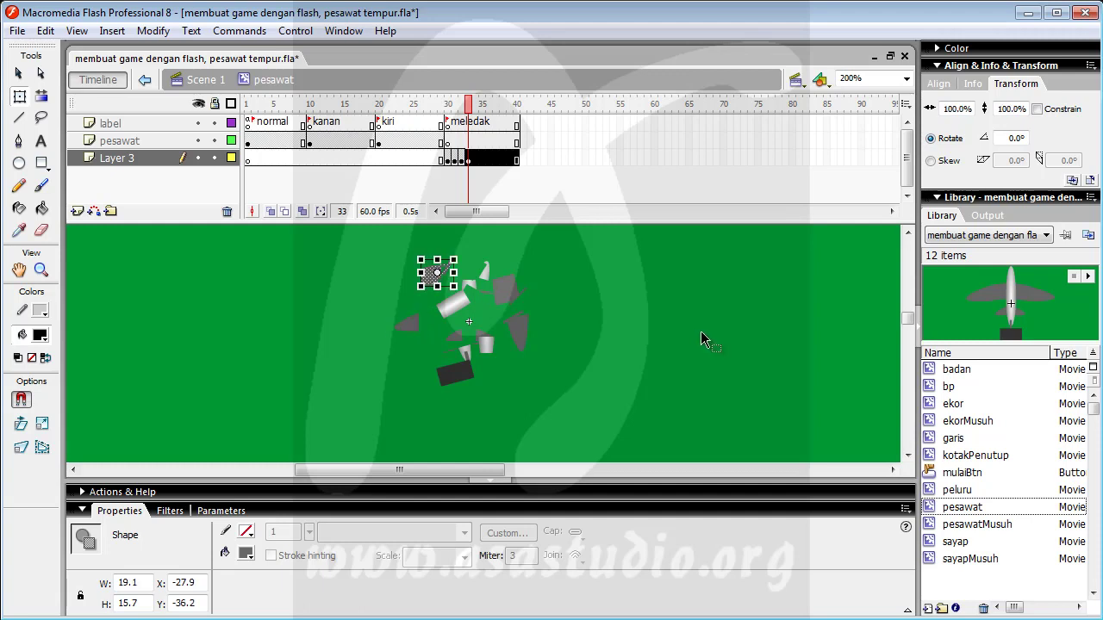
{"action": "key", "text": "Up"}
{"action": "key", "text": "Up"}
{"action": "key", "text": "Up"}
{"action": "key", "text": "Left"}
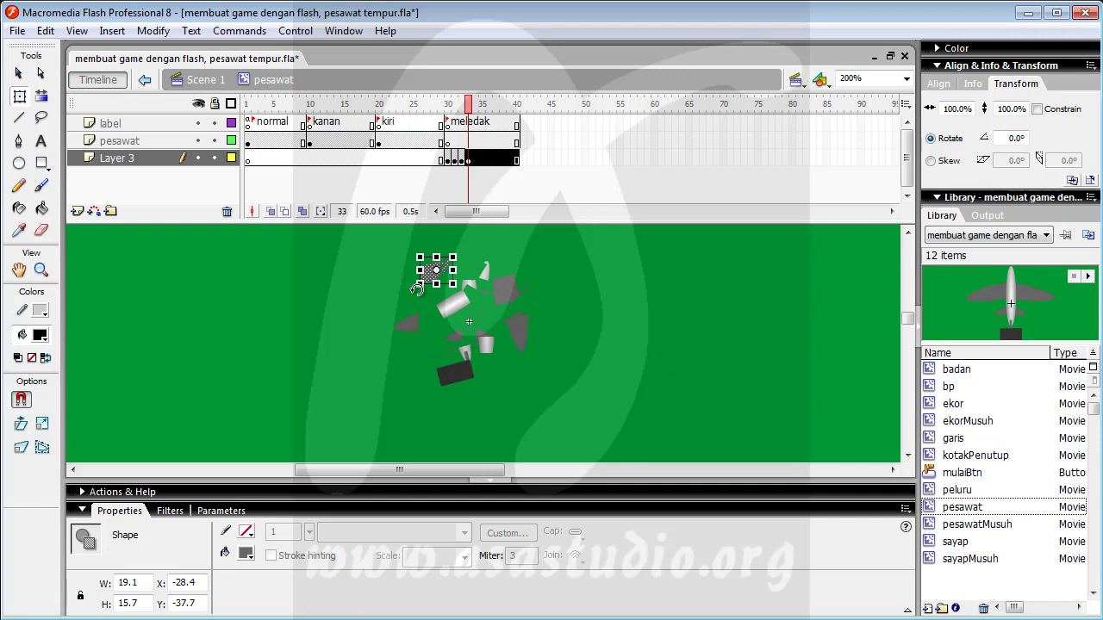
{"action": "left_click_drag", "start_coordinate": [416, 287], "coordinate": [434, 257]}
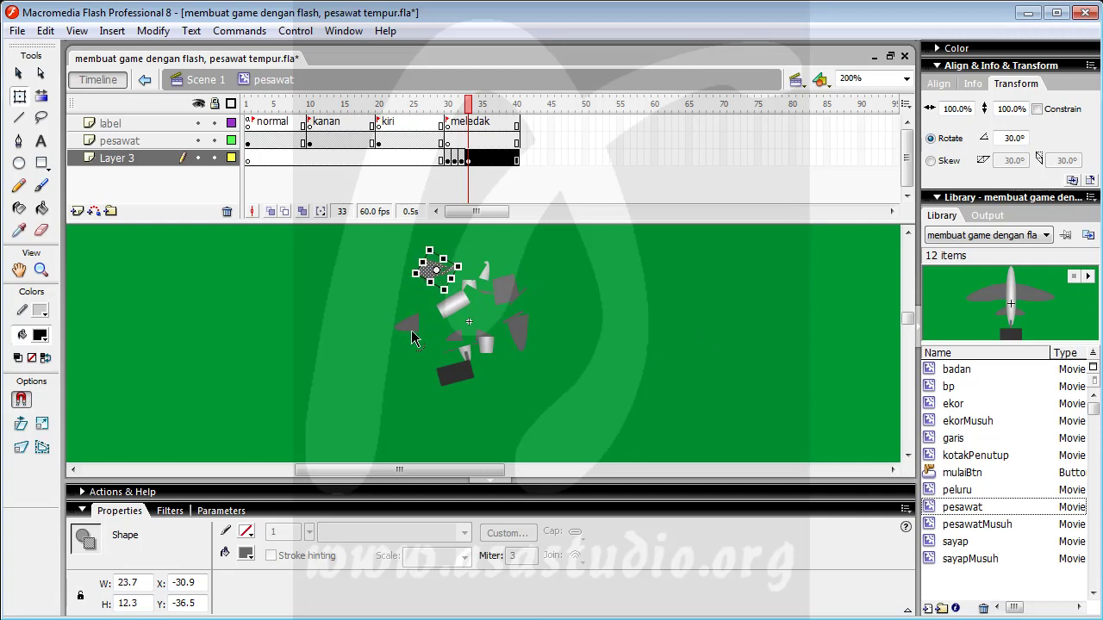
{"action": "left_click", "coordinate": [410, 327]}
{"action": "left_click_drag", "start_coordinate": [397, 341], "coordinate": [389, 326]}
Step: Scale the middle fuselage piece to 78.7% and move it outward to about X -28.1, Y -19.3
{"action": "left_click", "coordinate": [456, 305]}
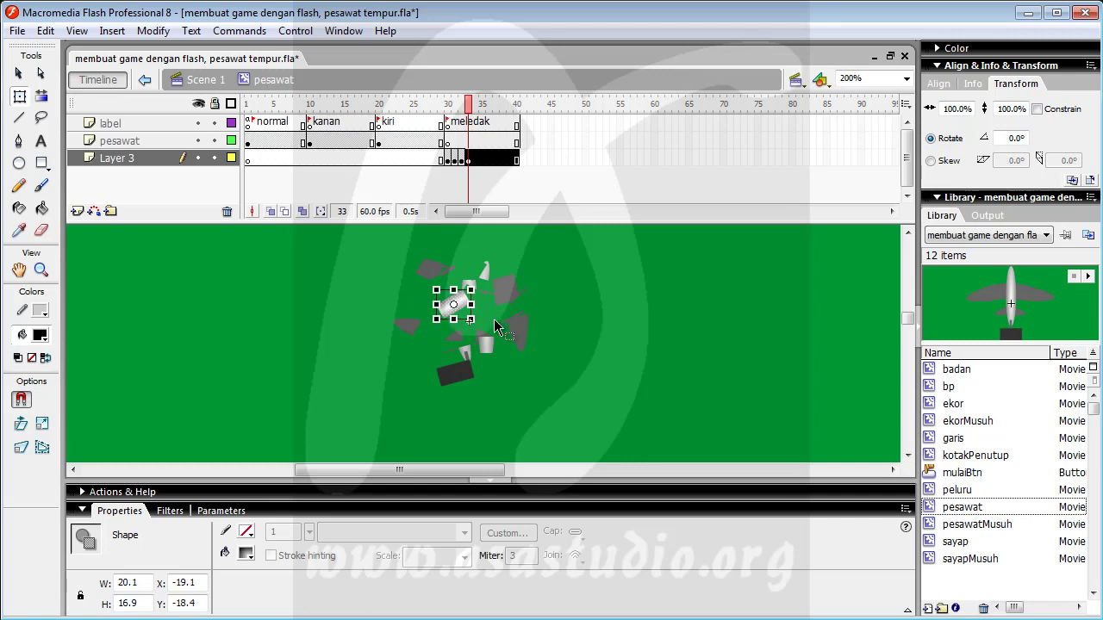
{"action": "left_click_drag", "start_coordinate": [470, 290], "coordinate": [465, 295]}
{"action": "key", "text": "Left"}
{"action": "key", "text": "Left"}
{"action": "key", "text": "Left"}
{"action": "key", "text": "Left"}
{"action": "key", "text": "Left"}
{"action": "key", "text": "Up"}
{"action": "key", "text": "Up"}
{"action": "key", "text": "Up"}
{"action": "key", "text": "Left"}
{"action": "key", "text": "Left"}
{"action": "key", "text": "Left"}
{"action": "key", "text": "Left"}
{"action": "key", "text": "Up"}
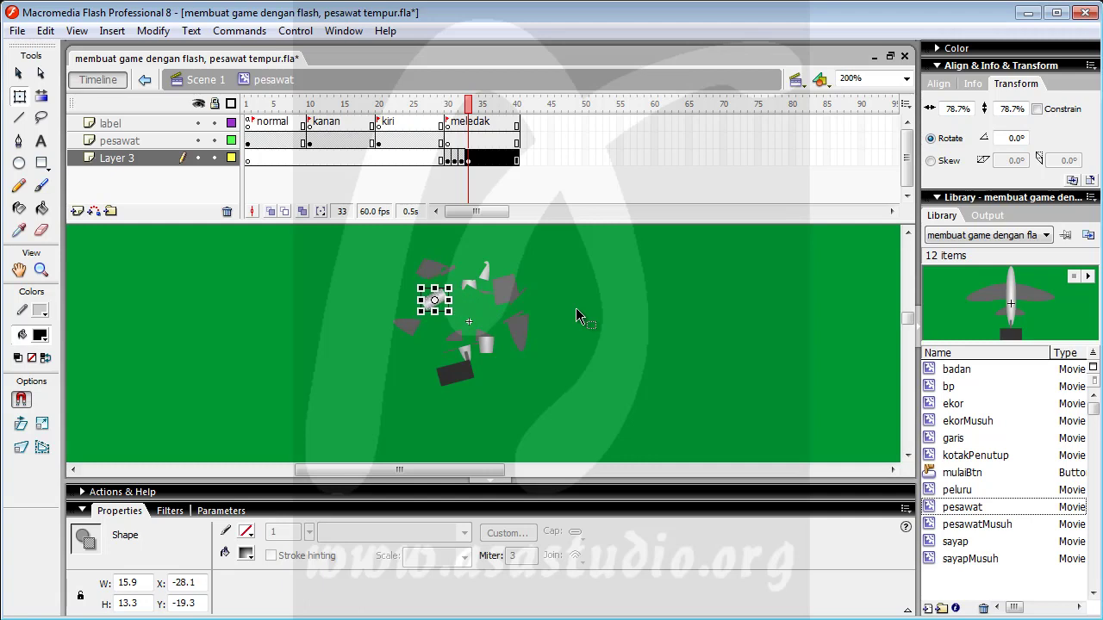
Step: Rotate the plane's nose tip piece 60 degrees and move it to about X 6.2, Y -35.8
{"action": "left_click", "coordinate": [486, 273]}
{"action": "left_click_drag", "start_coordinate": [502, 254], "coordinate": [512, 262]}
{"action": "key", "text": "Up"}
{"action": "key", "text": "Up"}
{"action": "key", "text": "Up"}
{"action": "key", "text": "Up"}
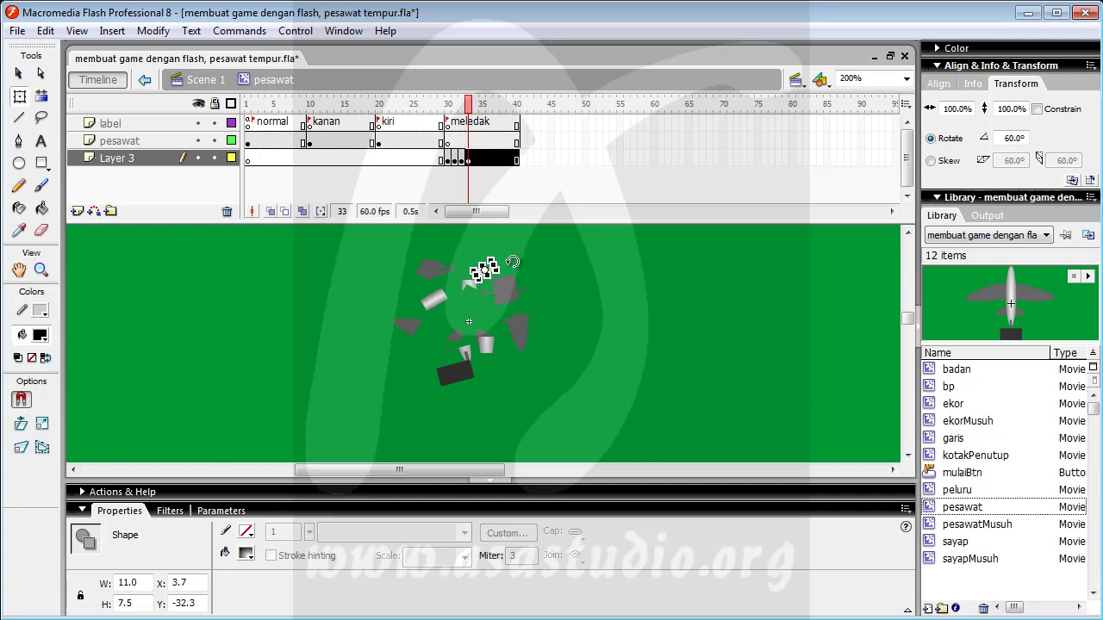
{"action": "key", "text": "Right"}
{"action": "key", "text": "Right"}
{"action": "key", "text": "Right"}
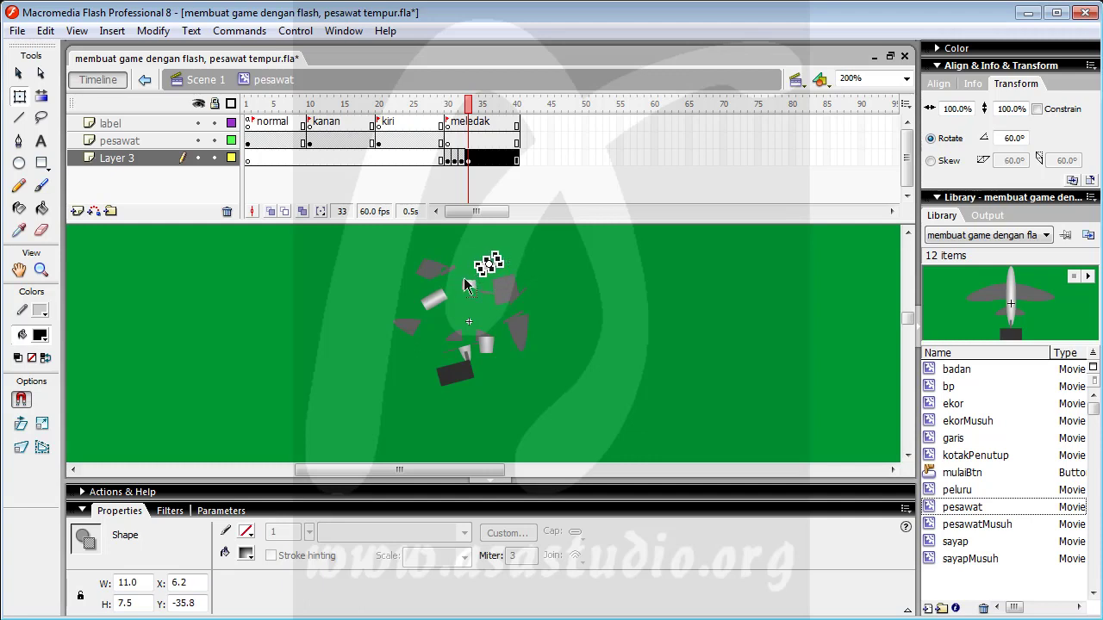
Step: Move the small fuselage fragment below the nose tip up to about X -5.2, Y -32.0, and rotate it
{"action": "left_click", "coordinate": [466, 285]}
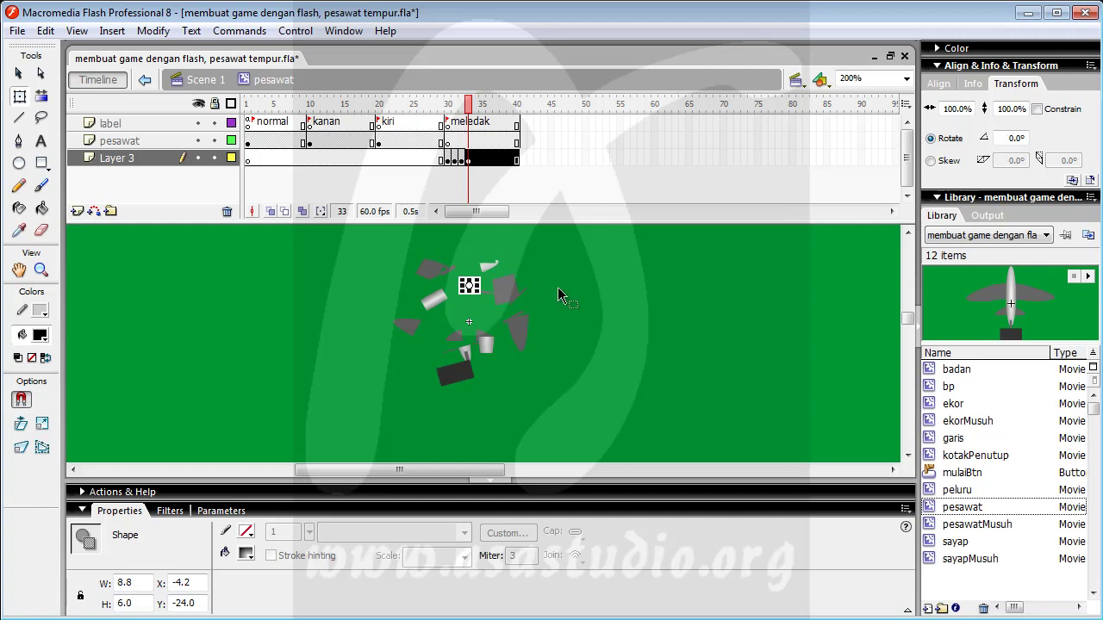
{"action": "key", "text": "Up"}
{"action": "key", "text": "Up"}
{"action": "key", "text": "Up"}
{"action": "key", "text": "Up"}
{"action": "key", "text": "Up"}
{"action": "key", "text": "Up"}
{"action": "key", "text": "Up"}
{"action": "key", "text": "Up"}
{"action": "key", "text": "Left"}
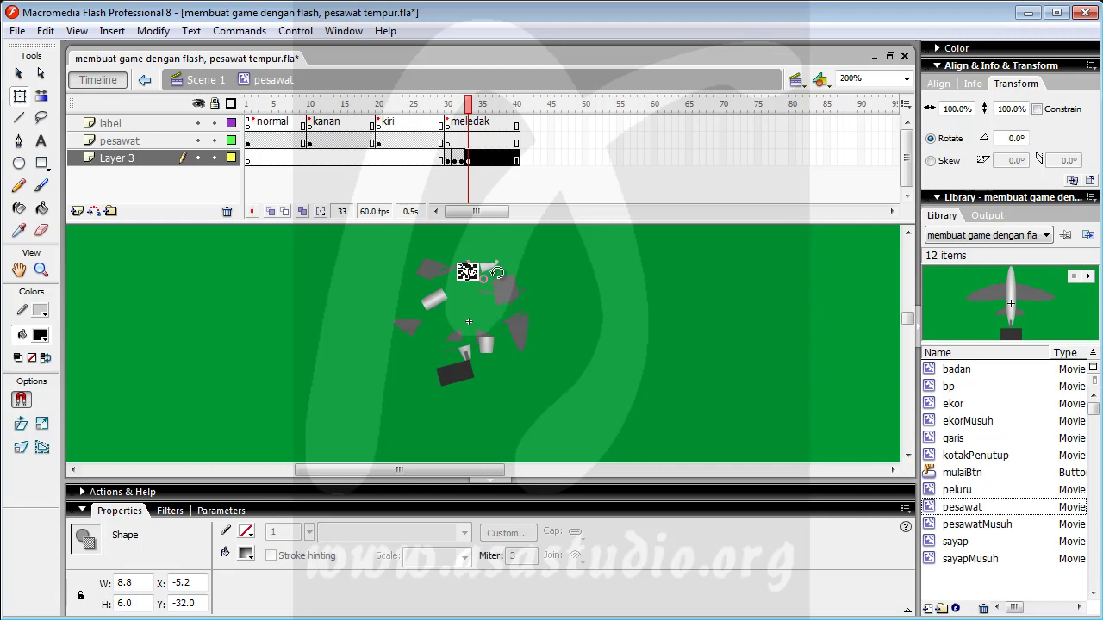
Step: Move the right wing's inner piece up and outward and scale it to 63.6%, ending at about X 22.9, Y -25.1
{"action": "left_click", "coordinate": [504, 290]}
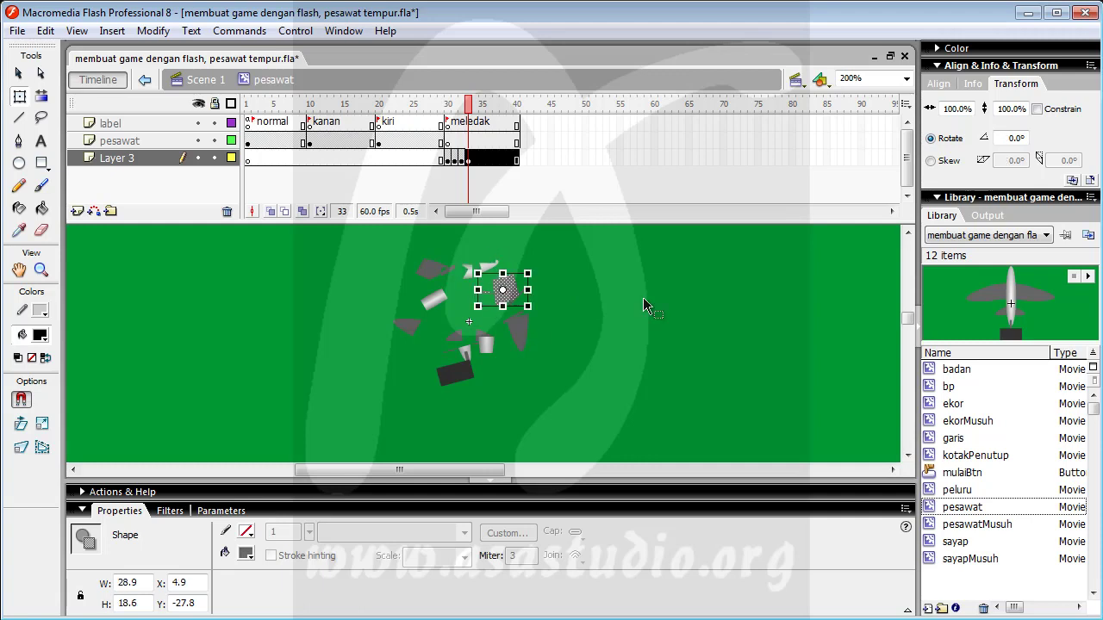
{"action": "key", "text": "Right"}
{"action": "key", "text": "Right"}
{"action": "key", "text": "Right"}
{"action": "key", "text": "Right"}
{"action": "key", "text": "Right"}
{"action": "key", "text": "Right"}
{"action": "key", "text": "Right"}
{"action": "key", "text": "Up"}
{"action": "key", "text": "Up"}
{"action": "key", "text": "Up"}
{"action": "key", "text": "Up"}
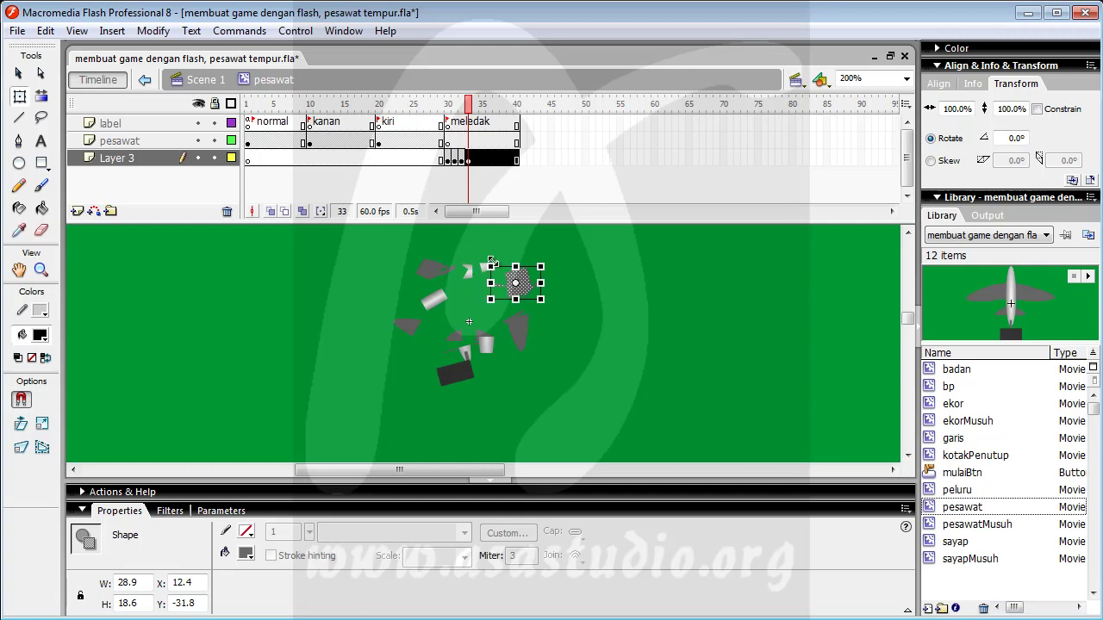
{"action": "left_click_drag", "start_coordinate": [491, 266], "coordinate": [507, 277]}
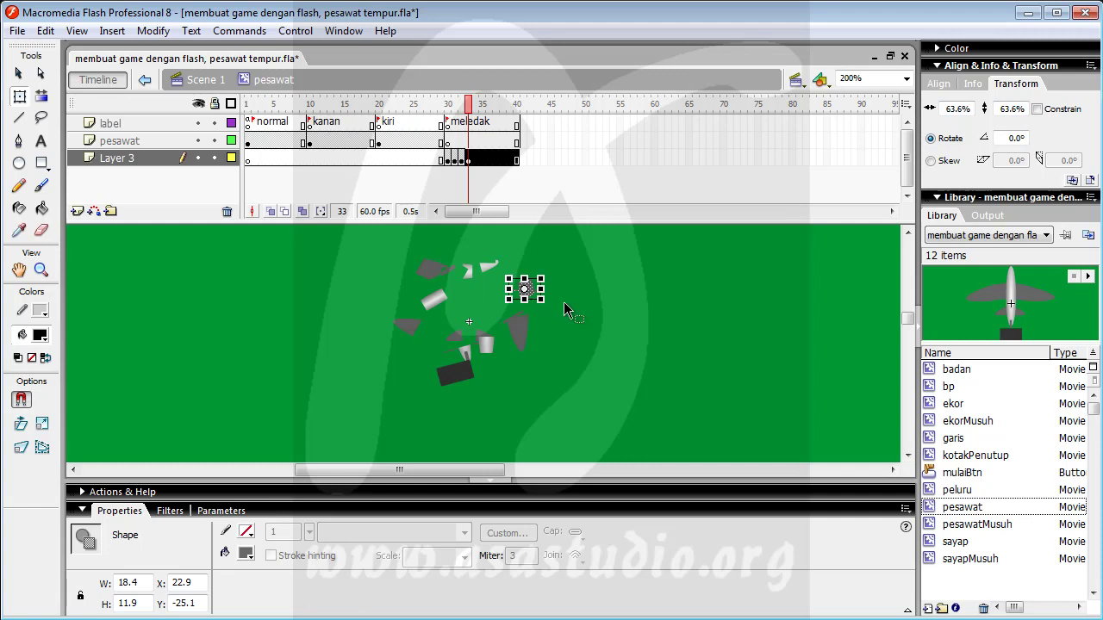
Step: Move the right wing's outer piece outward, scale it to 67.3% at about X 25.9, Y -2.6, and rotate it
{"action": "left_click_drag", "start_coordinate": [553, 301], "coordinate": [522, 338]}
{"action": "left_click", "coordinate": [519, 338]}
{"action": "key", "text": "Right"}
{"action": "key", "text": "Right"}
{"action": "key", "text": "Right"}
{"action": "key", "text": "Right"}
{"action": "key", "text": "Right"}
{"action": "key", "text": "Right"}
{"action": "key", "text": "Down"}
{"action": "key", "text": "Down"}
{"action": "key", "text": "Down"}
{"action": "key", "text": "Down"}
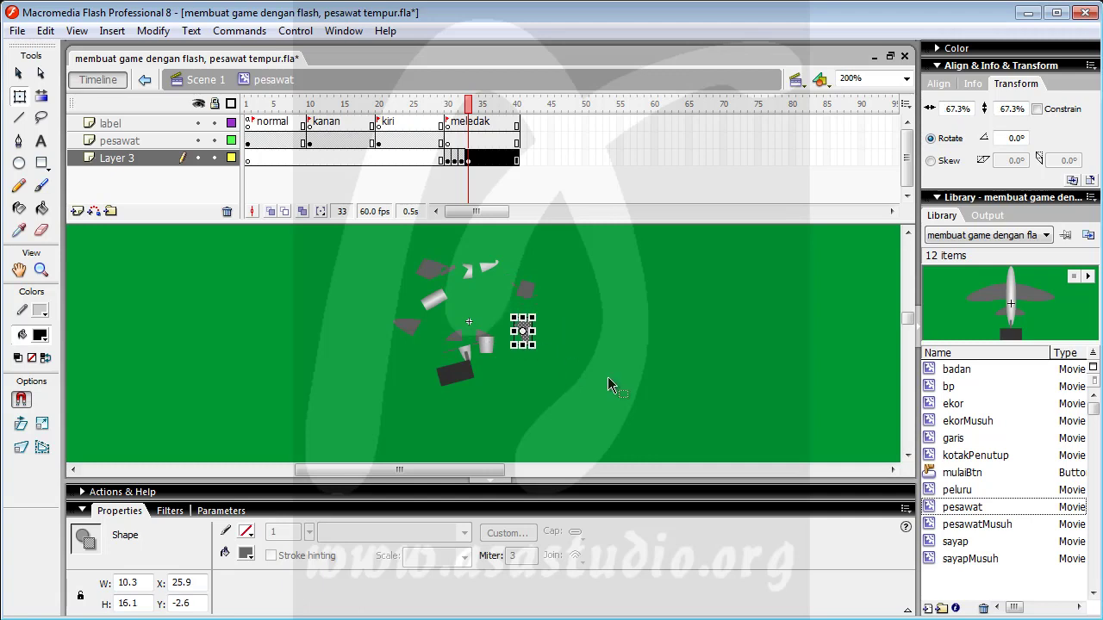
{"action": "left_click_drag", "start_coordinate": [549, 346], "coordinate": [522, 361]}
Step: Move the rear fuselage piece outward to about X 10.7, Y 13.4, scaled to 72.5% and rotated 60 degrees
{"action": "left_click", "coordinate": [489, 344]}
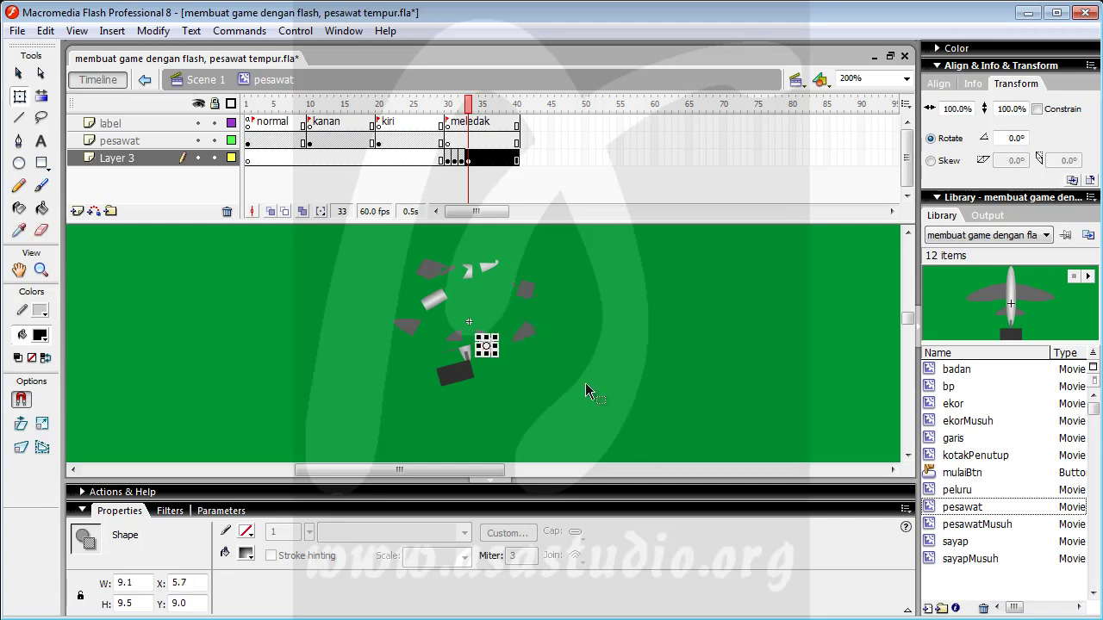
{"action": "key", "text": "Right"}
{"action": "key", "text": "Right"}
{"action": "key", "text": "Right"}
{"action": "key", "text": "Right"}
{"action": "key", "text": "Right"}
{"action": "key", "text": "Right"}
{"action": "key", "text": "Down"}
{"action": "key", "text": "Down"}
{"action": "key", "text": "Down"}
{"action": "key", "text": "Down"}
{"action": "key", "text": "Down"}
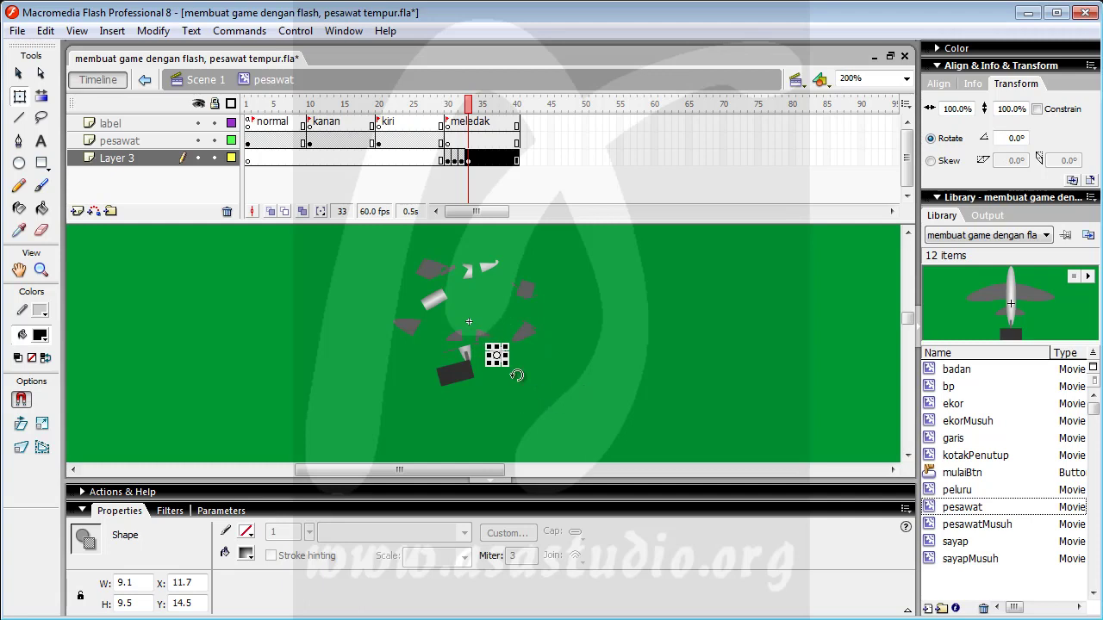
{"action": "mouse_move", "coordinate": [506, 369]}
{"action": "left_mouse_down"}
{"action": "mouse_move", "coordinate": [520, 365]}
{"action": "mouse_move", "coordinate": [508, 377]}
{"action": "left_mouse_up"}
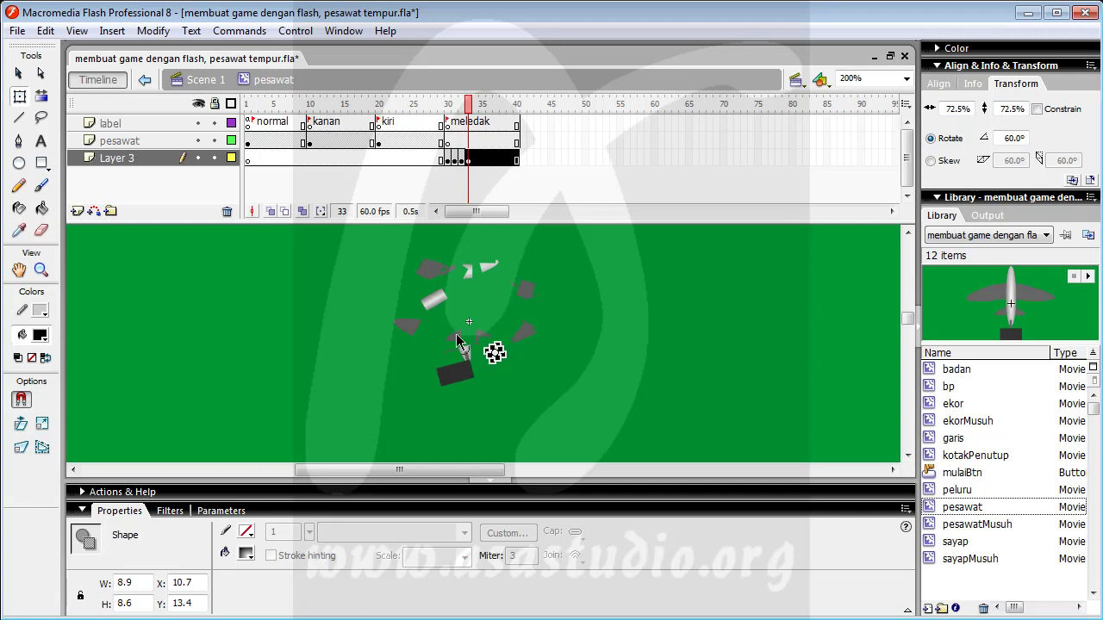
Step: Rotate the two small tail wing pieces together and shift them left, away from the plane's centre
{"action": "left_click_drag", "start_coordinate": [441, 321], "coordinate": [493, 351]}
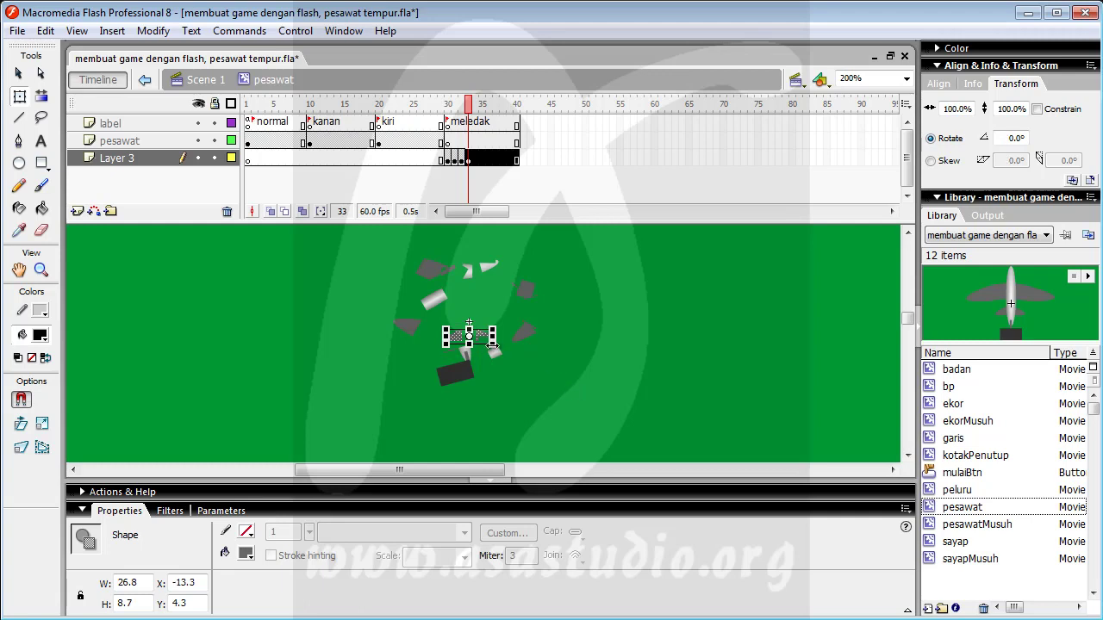
{"action": "mouse_move", "coordinate": [497, 328]}
{"action": "left_mouse_down"}
{"action": "mouse_move", "coordinate": [486, 331]}
{"action": "mouse_move", "coordinate": [503, 344]}
{"action": "left_mouse_up"}
{"action": "key", "text": "Left"}
{"action": "key", "text": "Left"}
{"action": "key", "text": "Left"}
{"action": "key", "text": "Left"}
{"action": "key", "text": "Down"}
{"action": "key", "text": "Down"}
{"action": "key", "text": "Down"}
{"action": "key", "text": "Down"}
{"action": "key", "text": "Left"}
{"action": "key", "text": "Down"}
{"action": "key", "text": "Down"}
{"action": "key", "text": "Down"}
{"action": "key", "text": "Down"}
{"action": "key", "text": "Down"}
{"action": "key", "text": "Down"}
{"action": "key", "text": "Down"}
{"action": "key", "text": "Down"}
{"action": "key", "text": "Down"}
{"action": "key", "text": "Down"}
{"action": "key", "text": "Down"}
{"action": "key", "text": "Down"}
{"action": "key", "text": "Down"}
{"action": "key", "text": "Down"}
{"action": "key", "text": "Down"}
{"action": "key", "text": "Down"}
{"action": "key", "text": "Down"}
{"action": "key", "text": "Down"}
Step: Scale the dark tail block to 70.7%, rotate it 45 degrees, place it at about X -7.5, Y 26.0, and deselect it
{"action": "left_click", "coordinate": [464, 385]}
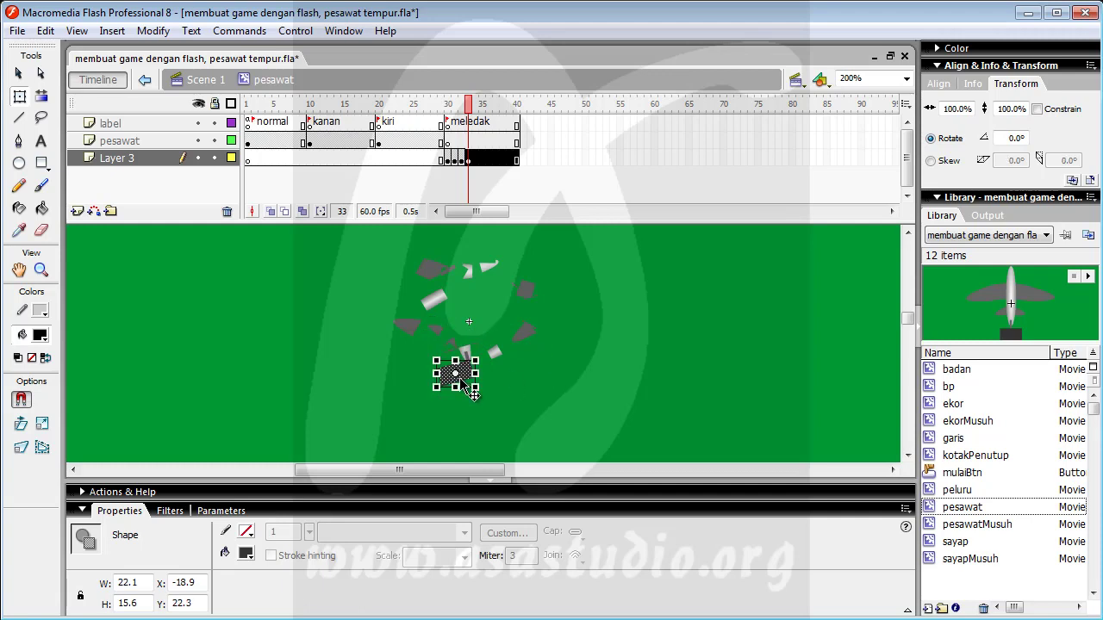
{"action": "left_click_drag", "start_coordinate": [476, 387], "coordinate": [524, 429]}
{"action": "key", "text": "Down"}
{"action": "key", "text": "Down"}
{"action": "key", "text": "Down"}
{"action": "key", "text": "Down"}
{"action": "key", "text": "Down"}
{"action": "key", "text": "Right"}
{"action": "key", "text": "Right"}
{"action": "key", "text": "Right"}
{"action": "key", "text": "Right"}
{"action": "key", "text": "Right"}
{"action": "key", "text": "Right"}
{"action": "key", "text": "Right"}
{"action": "key", "text": "Right"}
{"action": "key", "text": "Right"}
{"action": "key", "text": "Right"}
{"action": "key", "text": "Right"}
{"action": "key", "text": "Right"}
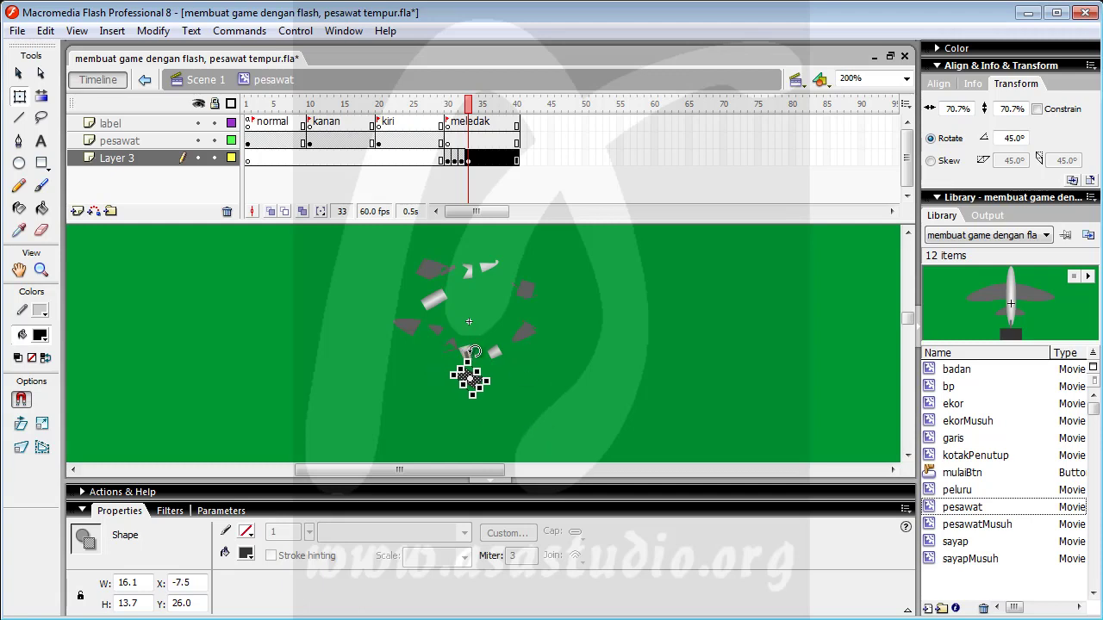
{"action": "left_click", "coordinate": [329, 287]}
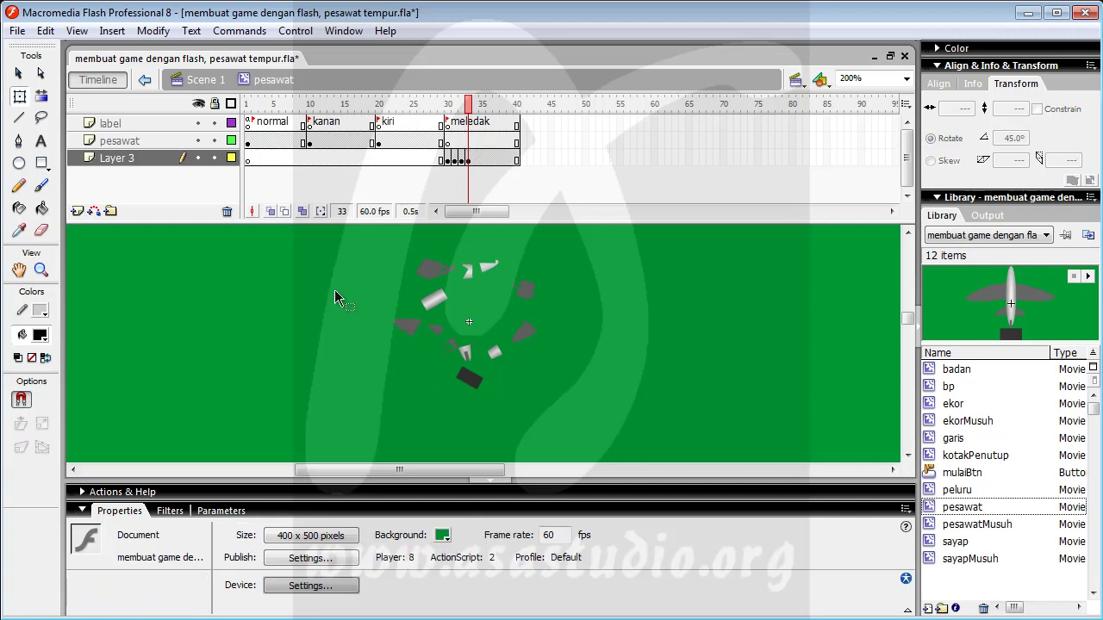
Step: Insert a keyframe at frame 34 of Layer 3 and scale all its pieces together to 116.6%
{"action": "left_click", "coordinate": [475, 160]}
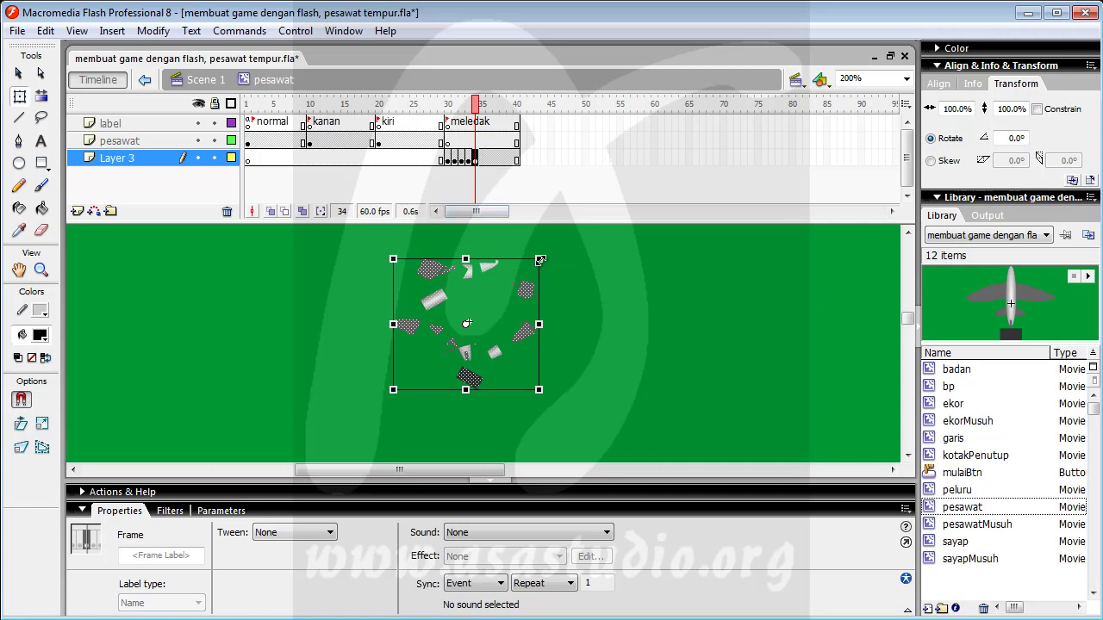
{"action": "left_click_drag", "start_coordinate": [540, 259], "coordinate": [565, 235]}
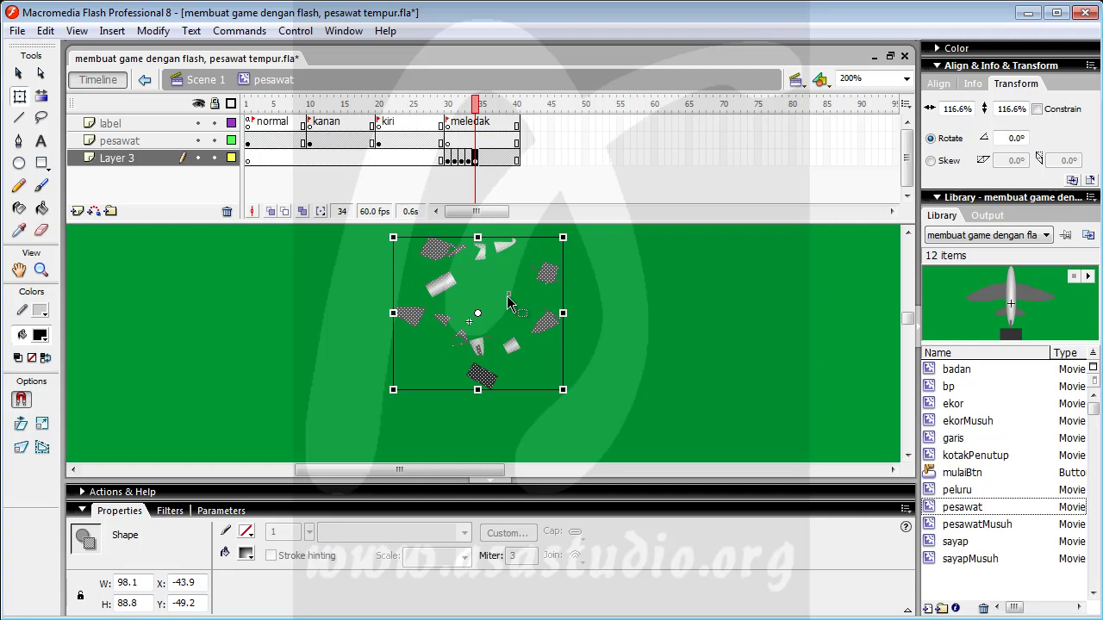
Step: Recentre the enlarged group of pieces on the registration point, at X -49.4, Y -44.2
{"action": "key", "text": "Left"}
{"action": "key", "text": "Left"}
{"action": "key", "text": "Left"}
{"action": "key", "text": "Left"}
{"action": "key", "text": "Left"}
{"action": "key", "text": "Left"}
{"action": "key", "text": "Left"}
{"action": "key", "text": "Down"}
{"action": "key", "text": "Down"}
{"action": "key", "text": "Down"}
{"action": "key", "text": "Down"}
{"action": "key", "text": "Down"}
{"action": "key", "text": "Down"}
{"action": "key", "text": "Down"}
{"action": "key", "text": "Down"}
{"action": "key", "text": "Left"}
{"action": "key", "text": "Left"}
{"action": "key", "text": "Left"}
{"action": "key", "text": "Left"}
{"action": "key", "text": "Down"}
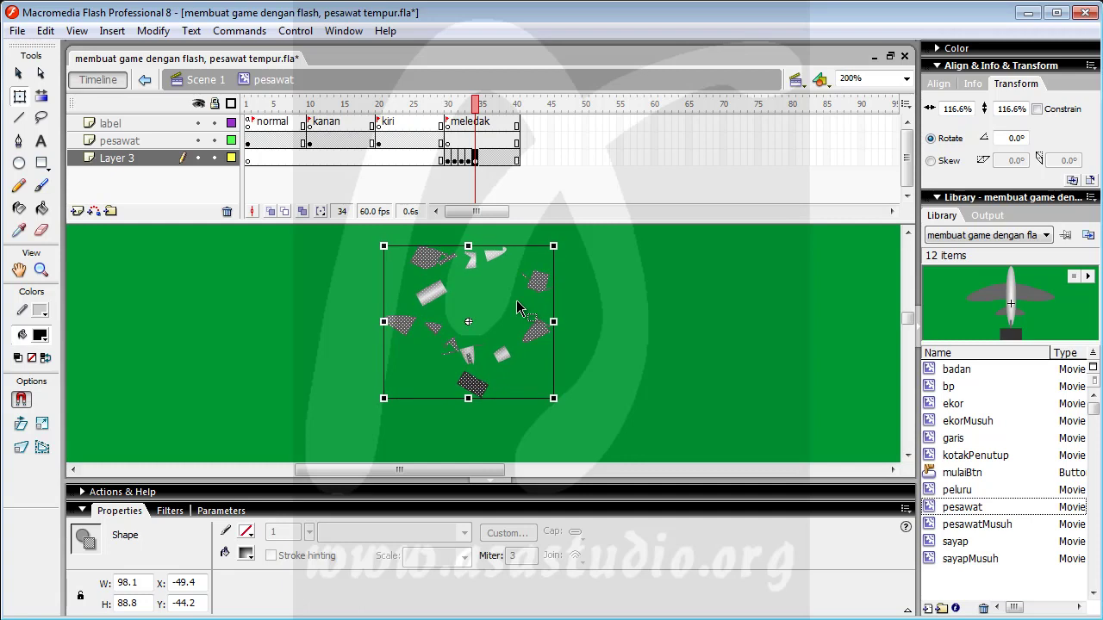
Step: Scale all pieces at frame 34 together to 132.7%, recentre them on the registration point at X -55.9, Y -50.4, and deselect them
{"action": "left_click_drag", "start_coordinate": [553, 246], "coordinate": [575, 218]}
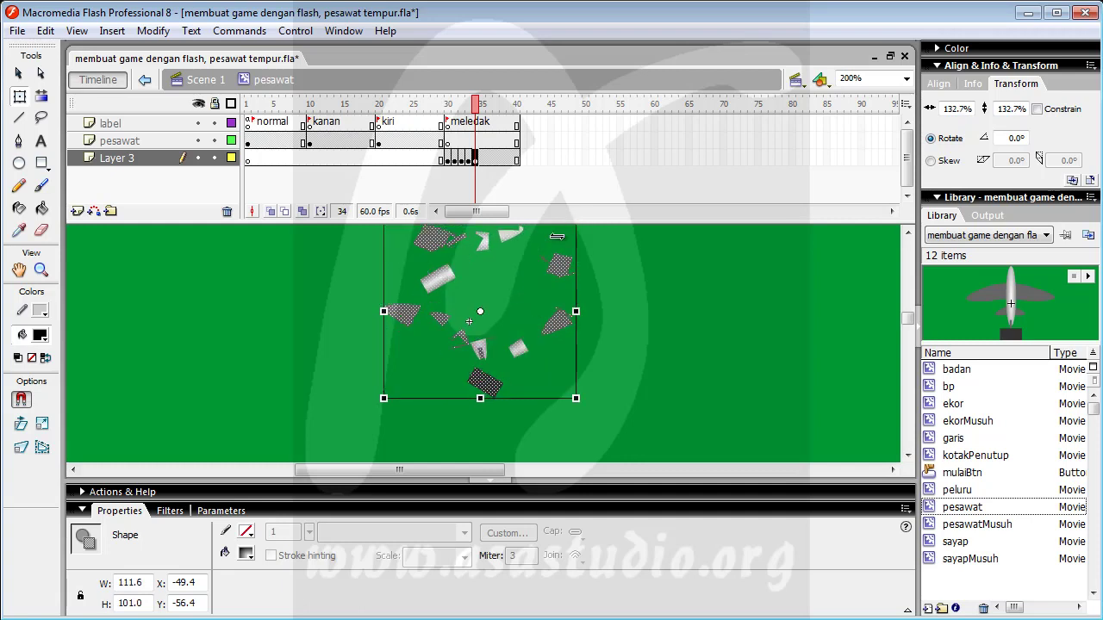
{"action": "key", "text": "Left"}
{"action": "key", "text": "Left"}
{"action": "key", "text": "Left"}
{"action": "key", "text": "Left"}
{"action": "key", "text": "Left"}
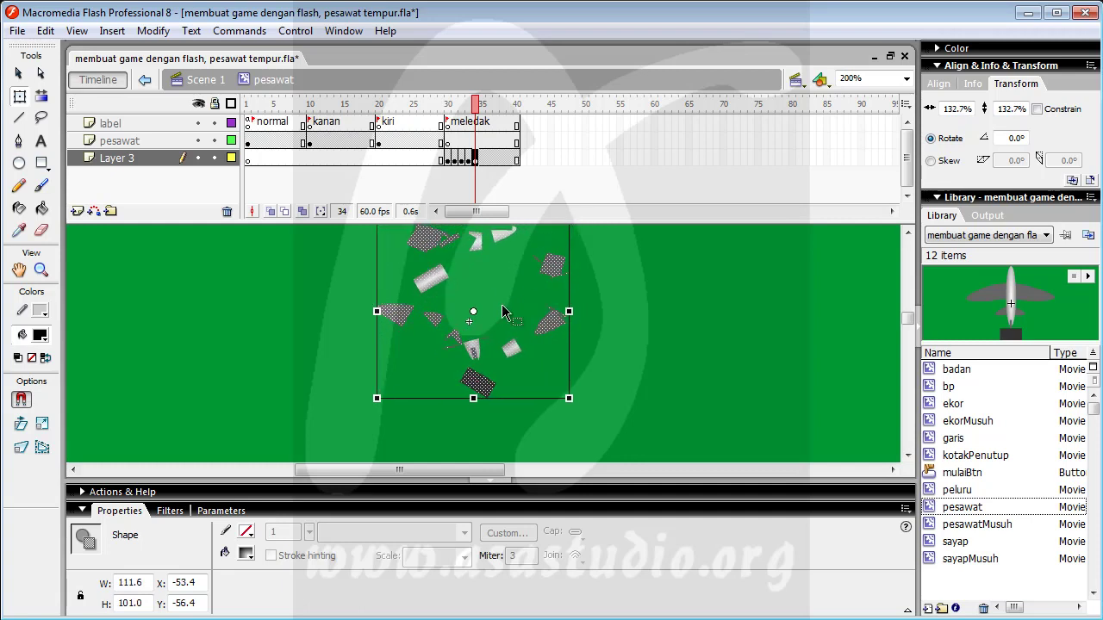
{"action": "key", "text": "Left"}
{"action": "key", "text": "Down"}
{"action": "key", "text": "Down"}
{"action": "key", "text": "Down"}
{"action": "key", "text": "Down"}
{"action": "key", "text": "Down"}
{"action": "key", "text": "Left"}
{"action": "key", "text": "Down"}
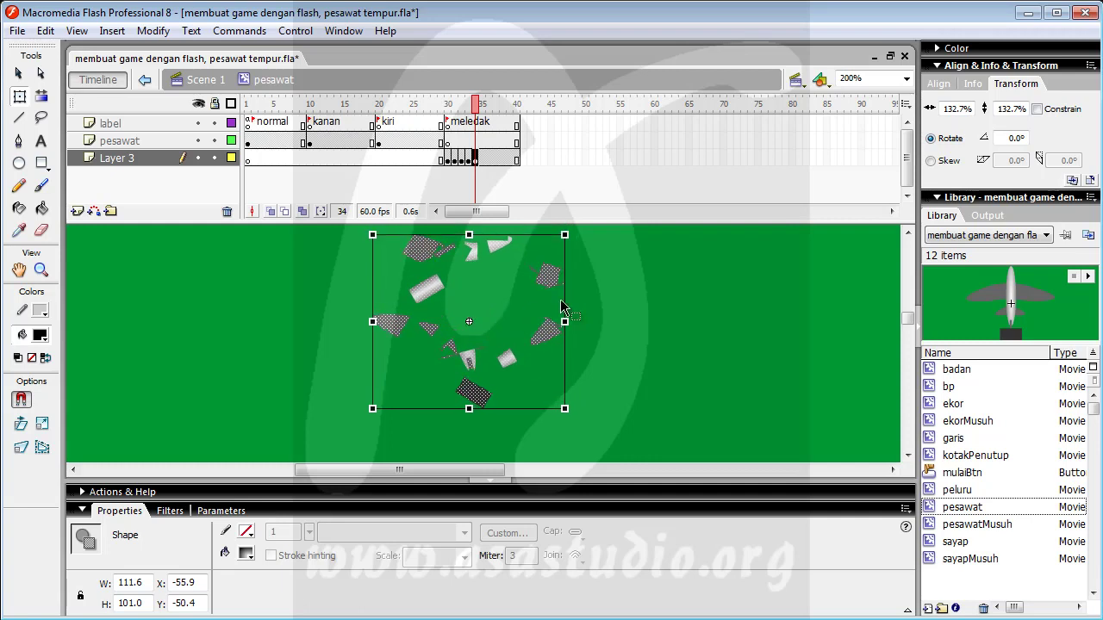
{"action": "left_click", "coordinate": [601, 292]}
Step: Shrink both right wing pieces and both nose pieces, scaling the upper wing piece to 44.3% and the left nose piece to 57.1%
{"action": "left_click", "coordinate": [549, 336]}
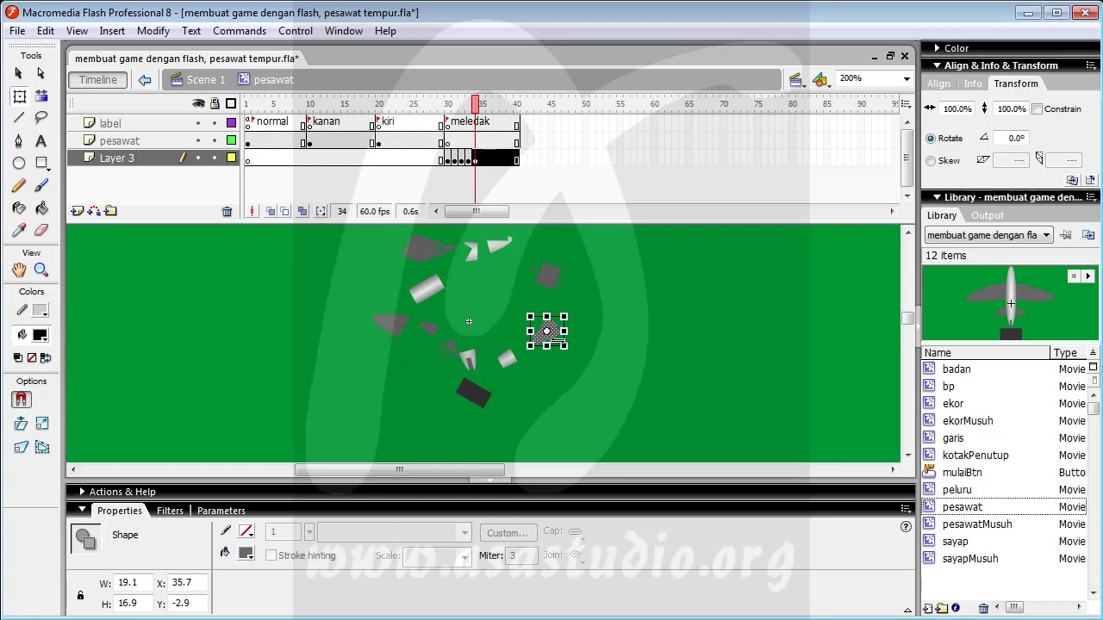
{"action": "left_click_drag", "start_coordinate": [524, 318], "coordinate": [540, 275]}
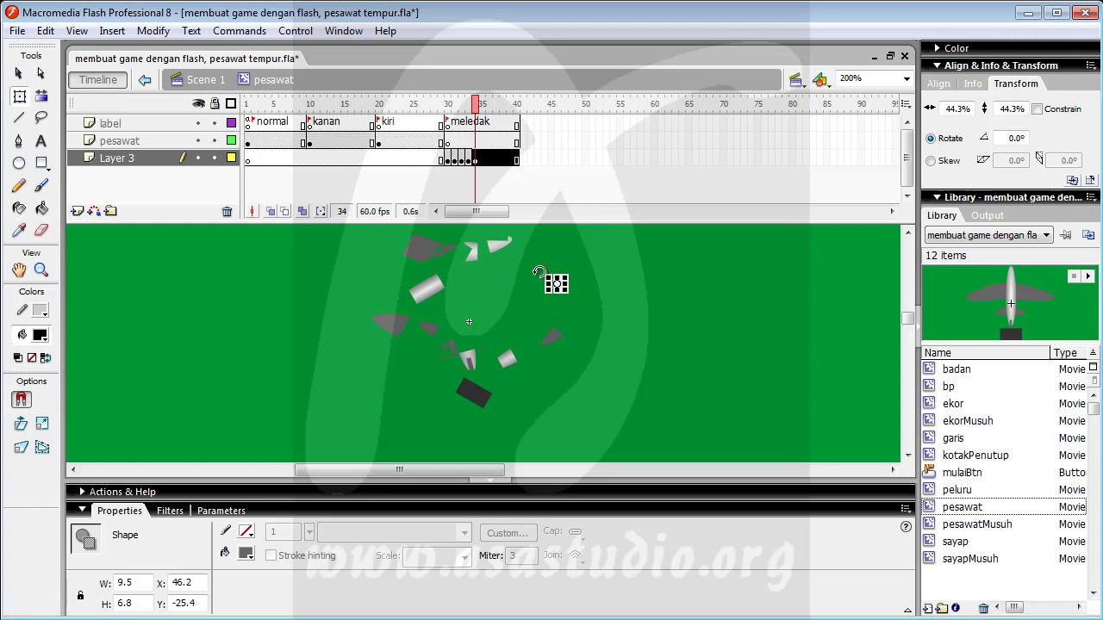
{"action": "left_click", "coordinate": [496, 249]}
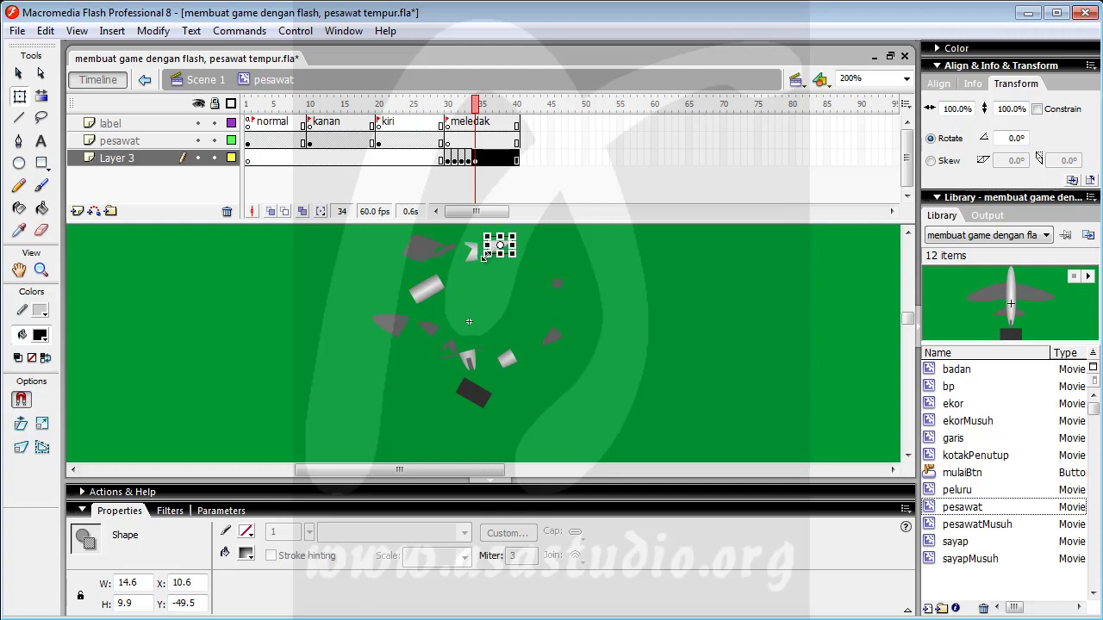
{"action": "left_click_drag", "start_coordinate": [485, 255], "coordinate": [495, 248]}
{"action": "left_click", "coordinate": [470, 253]}
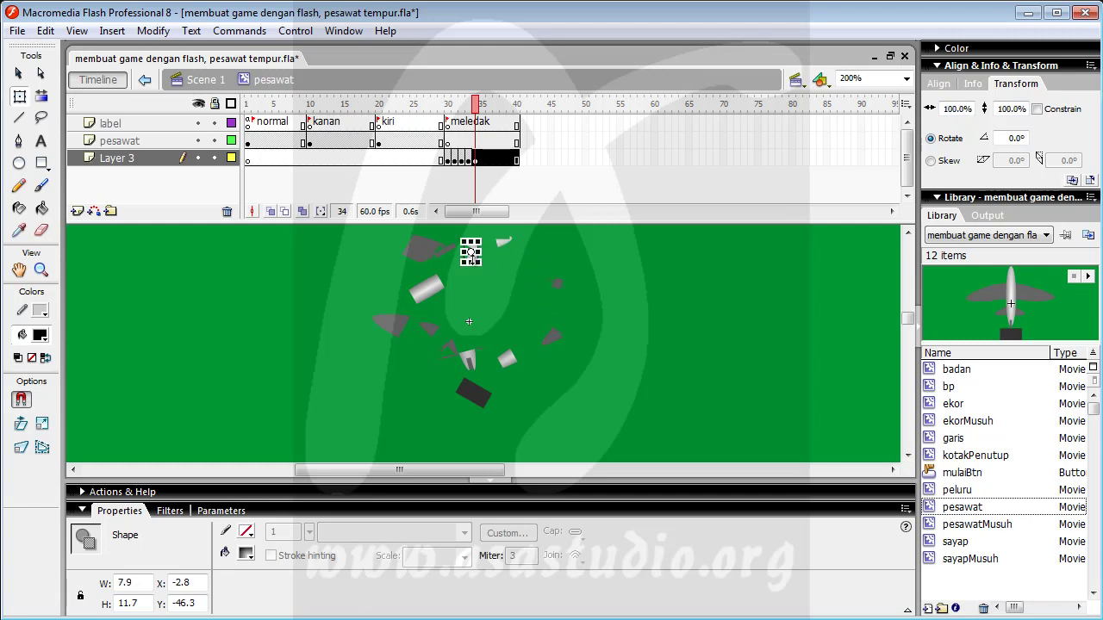
{"action": "left_click_drag", "start_coordinate": [478, 265], "coordinate": [472, 255]}
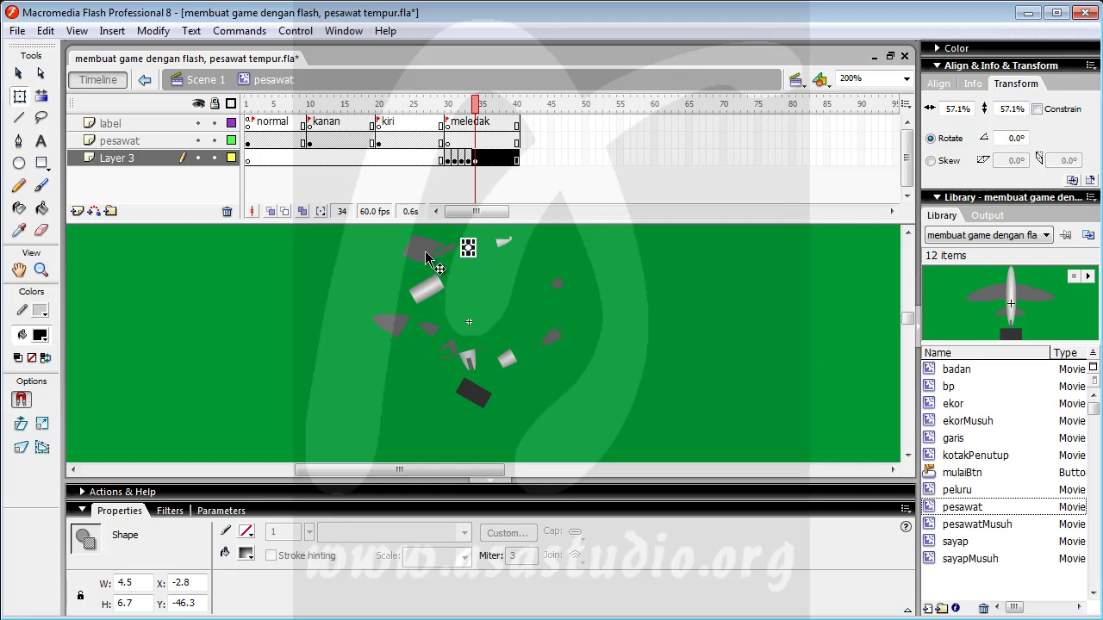
Step: Shrink the upper-left dark wing piece and scale the light body piece below it to 51.0%
{"action": "left_click", "coordinate": [426, 256]}
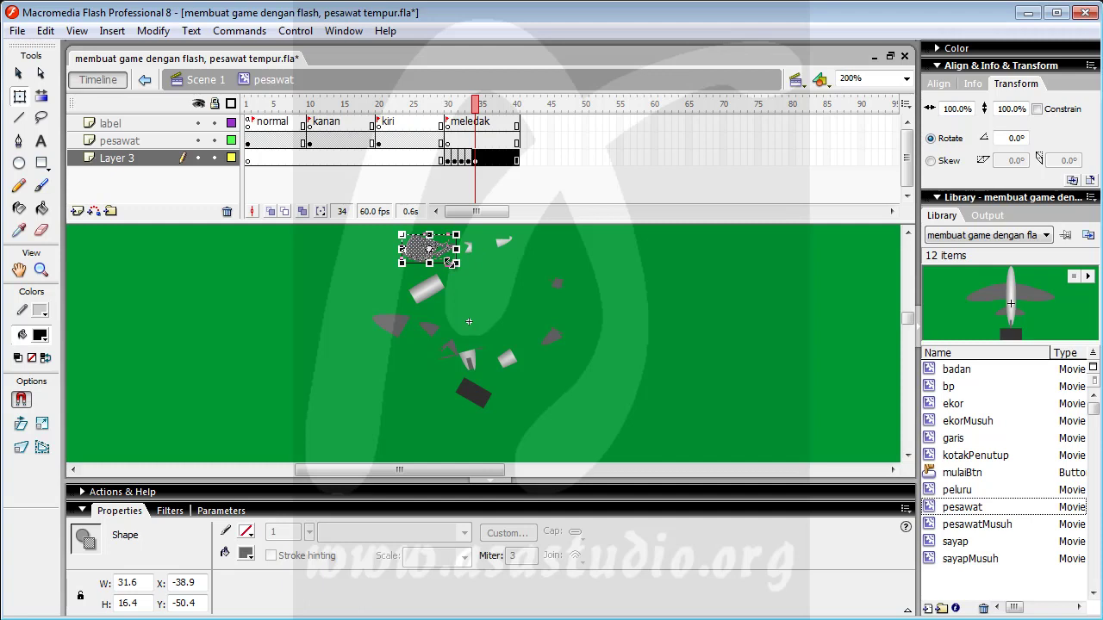
{"action": "left_click_drag", "start_coordinate": [456, 263], "coordinate": [430, 250]}
{"action": "left_click", "coordinate": [428, 291]}
{"action": "left_click_drag", "start_coordinate": [445, 304], "coordinate": [429, 291]}
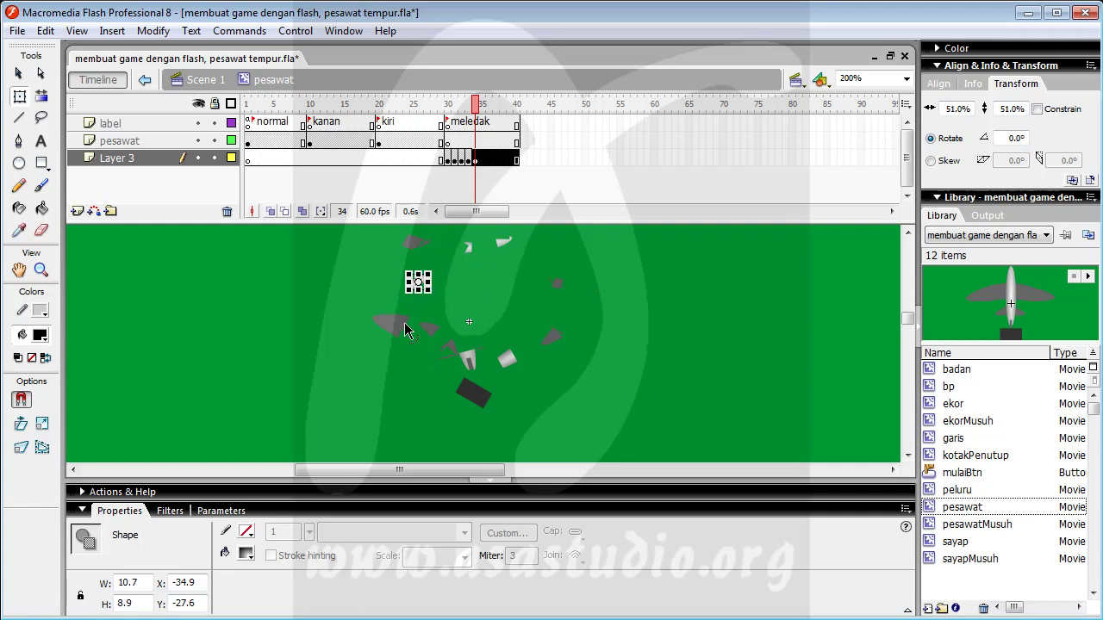
Step: Shrink the far-left wing piece, then scale down the two small tail wing pieces together
{"action": "left_click", "coordinate": [410, 331]}
{"action": "left_click_drag", "start_coordinate": [408, 339], "coordinate": [394, 331]}
{"action": "left_click", "coordinate": [431, 334]}
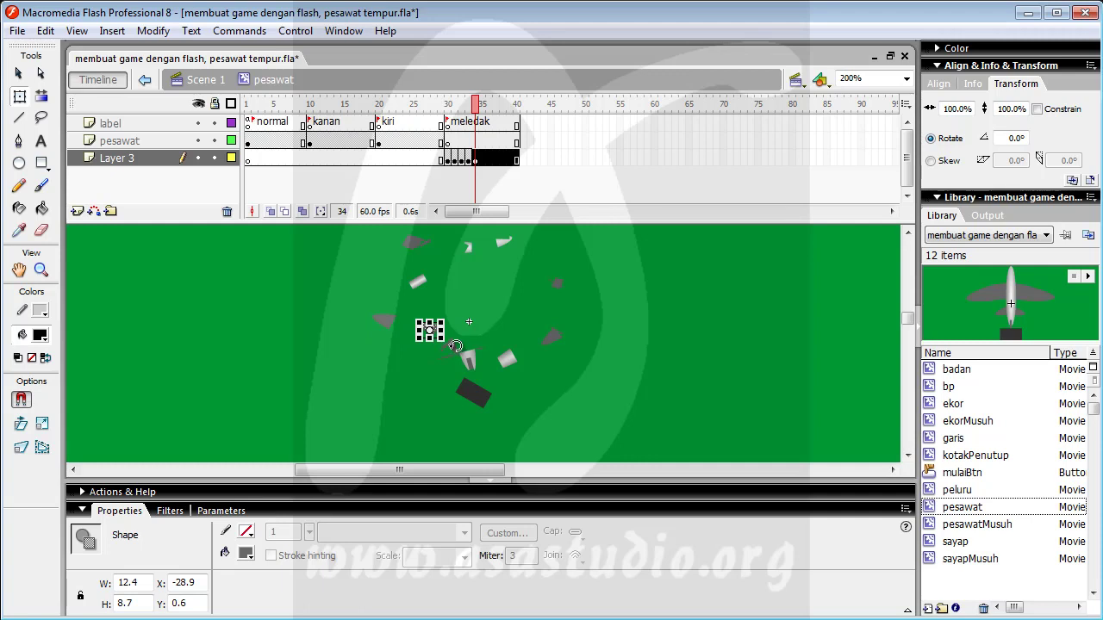
{"action": "left_click_drag", "start_coordinate": [455, 346], "coordinate": [435, 336]}
{"action": "left_click", "coordinate": [430, 329], "text": "shift"}
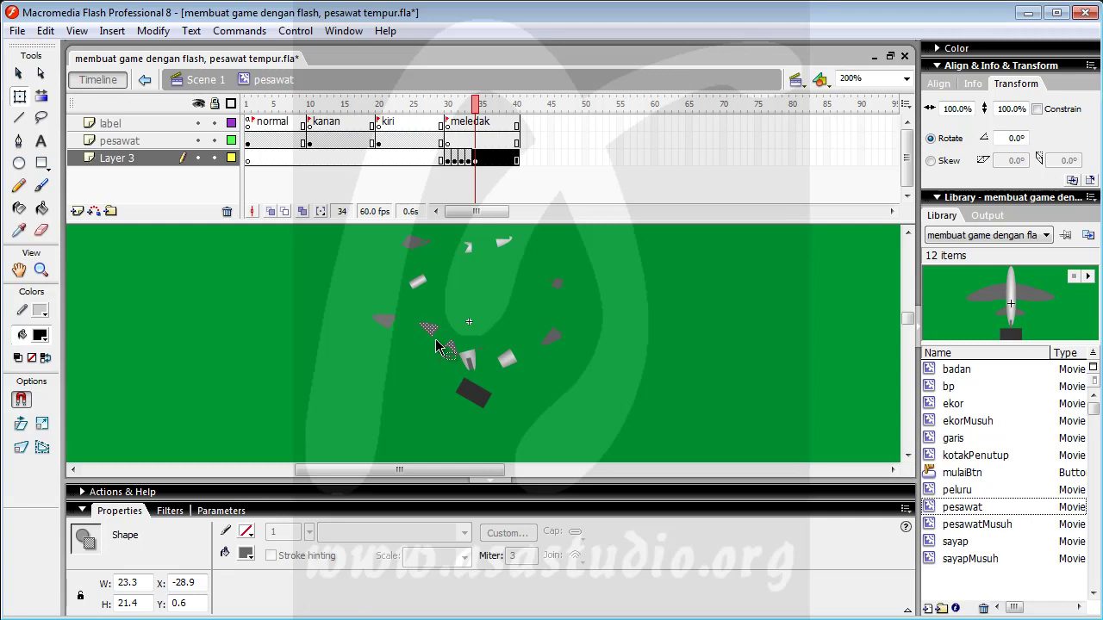
{"action": "left_click", "coordinate": [22, 98]}
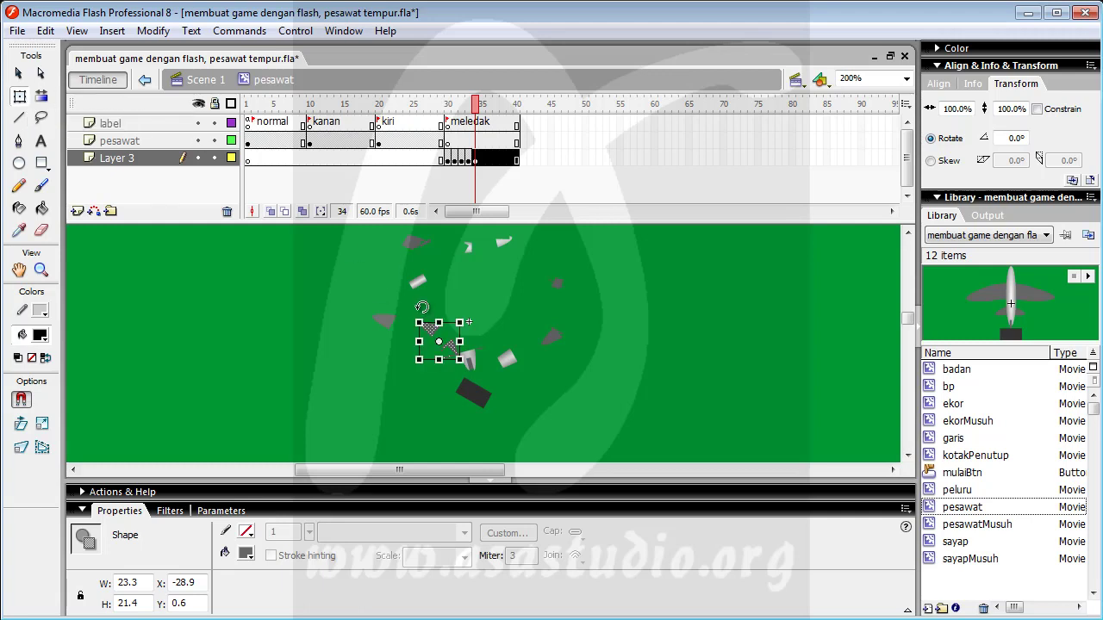
{"action": "left_click_drag", "start_coordinate": [459, 359], "coordinate": [447, 347]}
Step: Shrink the light tail piece and the dark tail block, and scale the light body piece right of them to 64.8%
{"action": "left_click", "coordinate": [469, 361]}
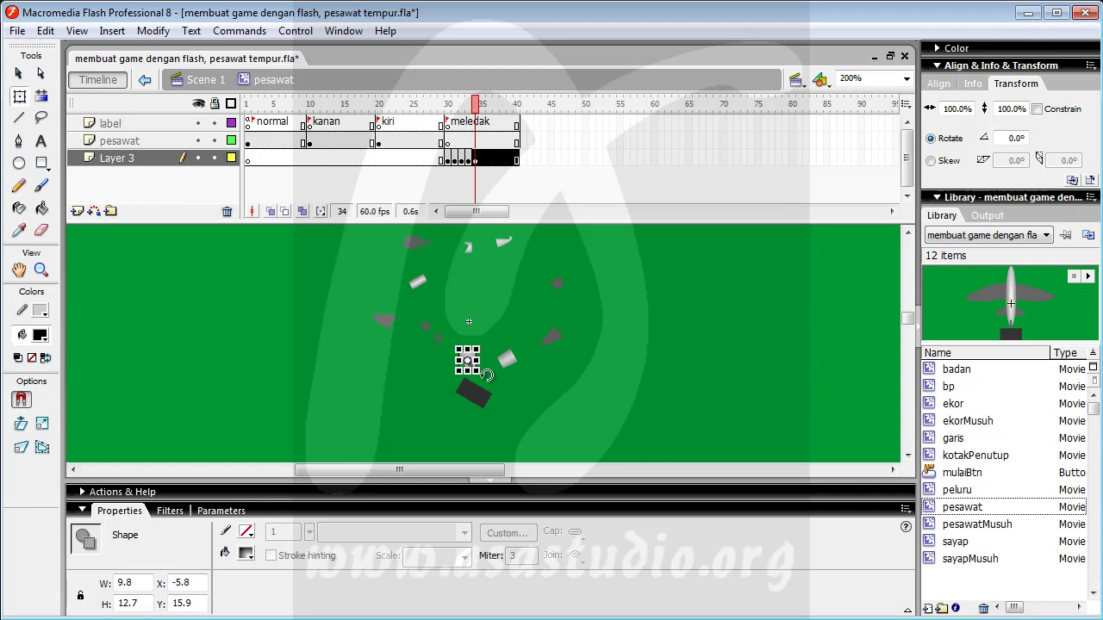
{"action": "left_click_drag", "start_coordinate": [479, 373], "coordinate": [477, 371]}
{"action": "left_click", "coordinate": [474, 396]}
{"action": "left_click_drag", "start_coordinate": [494, 408], "coordinate": [485, 399]}
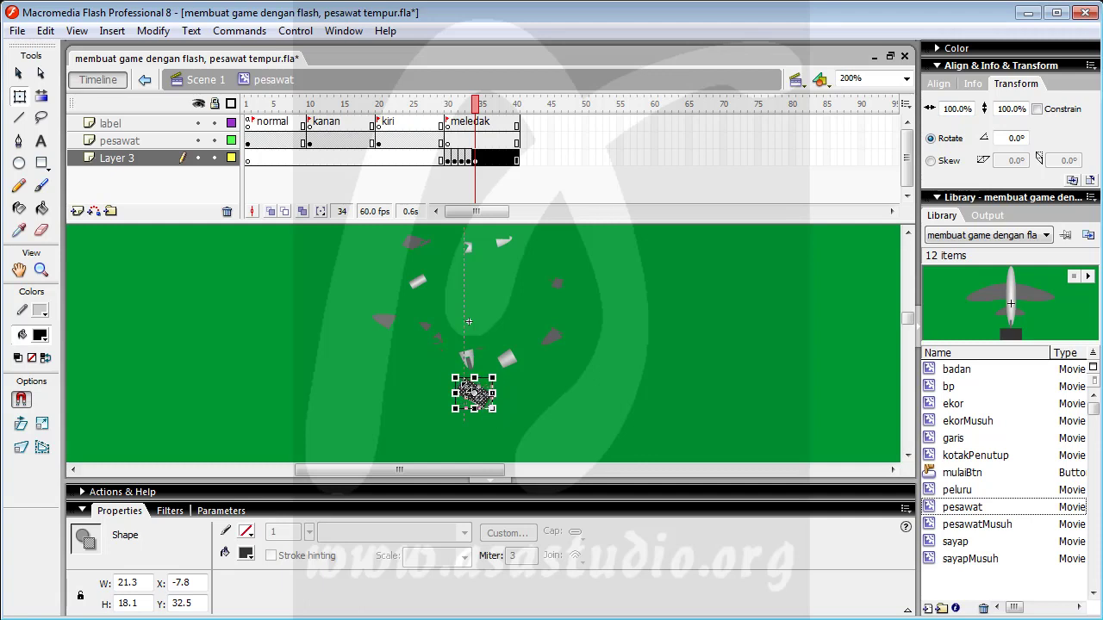
{"action": "left_click_drag", "start_coordinate": [455, 378], "coordinate": [473, 393]}
{"action": "left_click", "coordinate": [506, 361]}
{"action": "left_click_drag", "start_coordinate": [508, 361], "coordinate": [513, 363]}
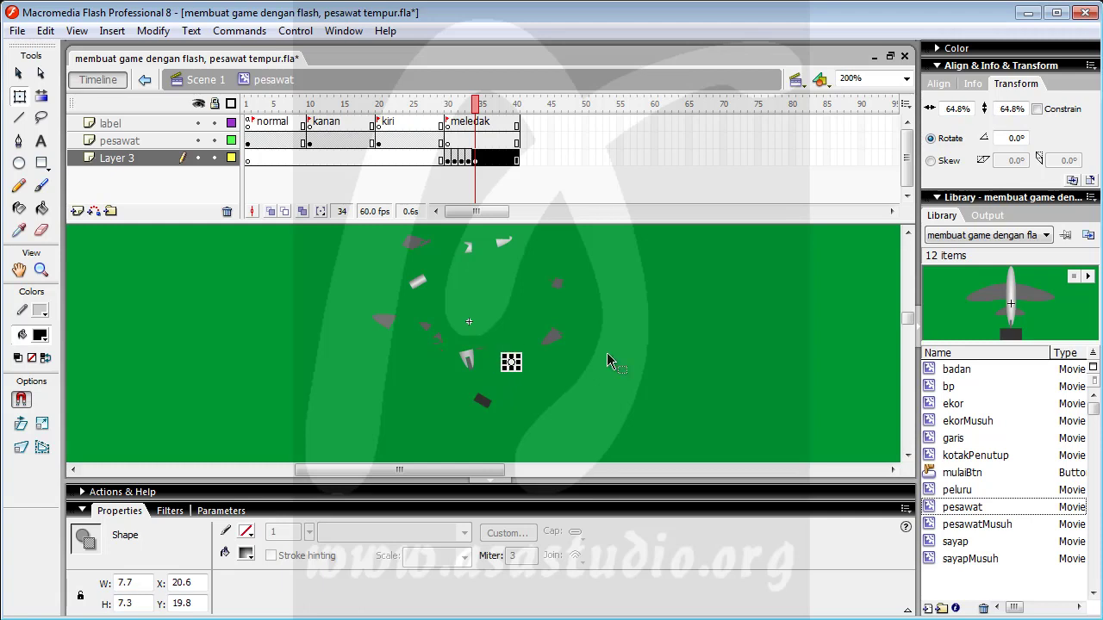
Step: Deselect the pieces and scrub through the meledak frames to review how the pieces scatter
{"action": "left_click", "coordinate": [636, 326]}
{"action": "left_click", "coordinate": [478, 105]}
{"action": "mouse_move", "coordinate": [479, 107]}
{"action": "left_mouse_down"}
{"action": "mouse_move", "coordinate": [451, 107]}
{"action": "mouse_move", "coordinate": [496, 107]}
{"action": "mouse_move", "coordinate": [436, 107]}
{"action": "mouse_move", "coordinate": [502, 107]}
{"action": "mouse_move", "coordinate": [459, 109]}
{"action": "left_mouse_up"}
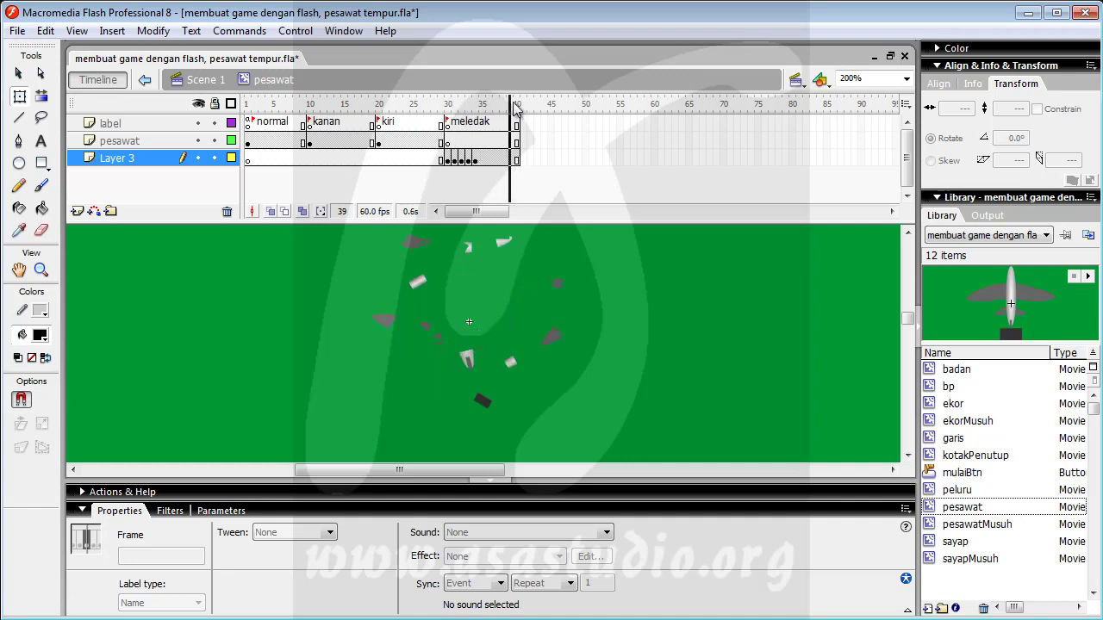
{"action": "mouse_move", "coordinate": [517, 107]}
{"action": "left_mouse_down"}
{"action": "mouse_move", "coordinate": [451, 107]}
{"action": "mouse_move", "coordinate": [498, 107]}
{"action": "left_mouse_up"}
{"action": "left_click_drag", "start_coordinate": [480, 108], "coordinate": [487, 110]}
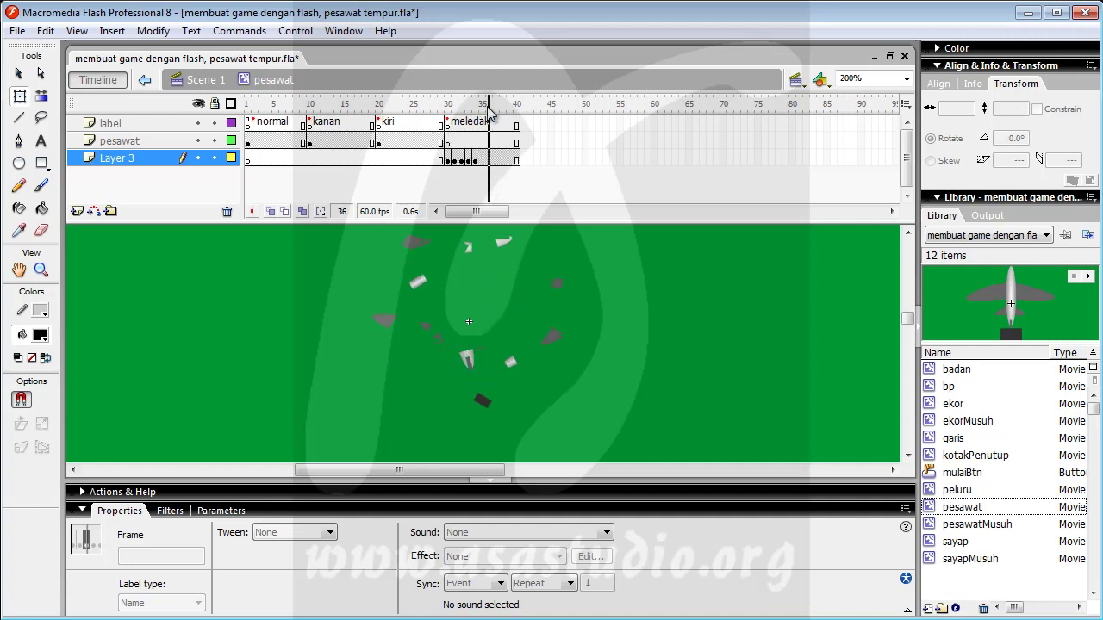
Step: Insert a keyframe at frame 35 of Layer 3 and fill all its pieces with orange #FF6600
{"action": "left_click", "coordinate": [481, 158]}
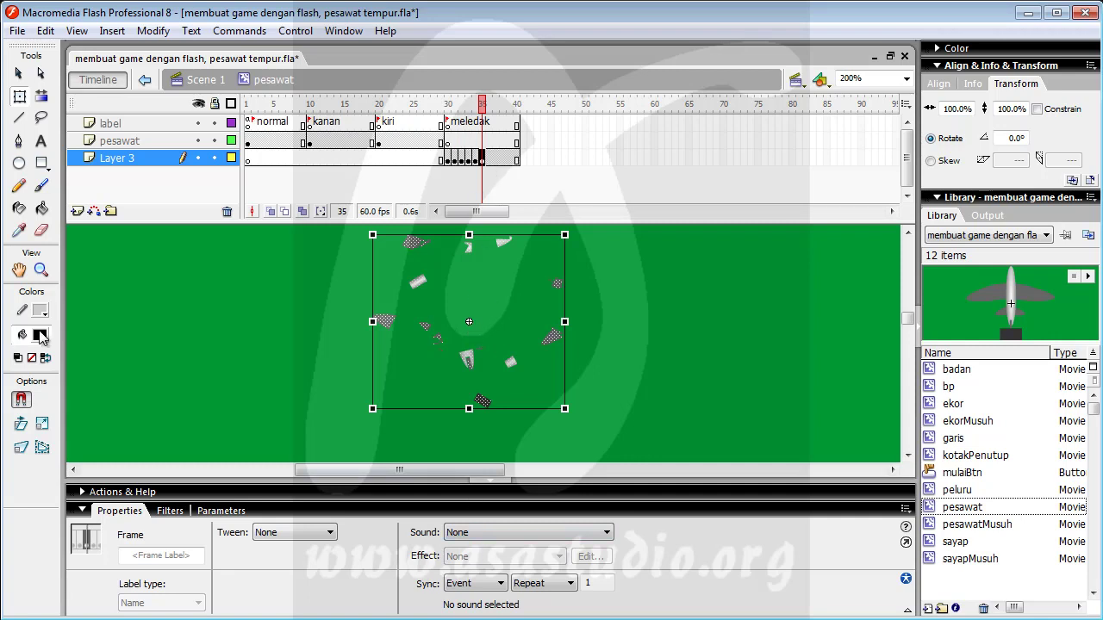
{"action": "left_click", "coordinate": [41, 336]}
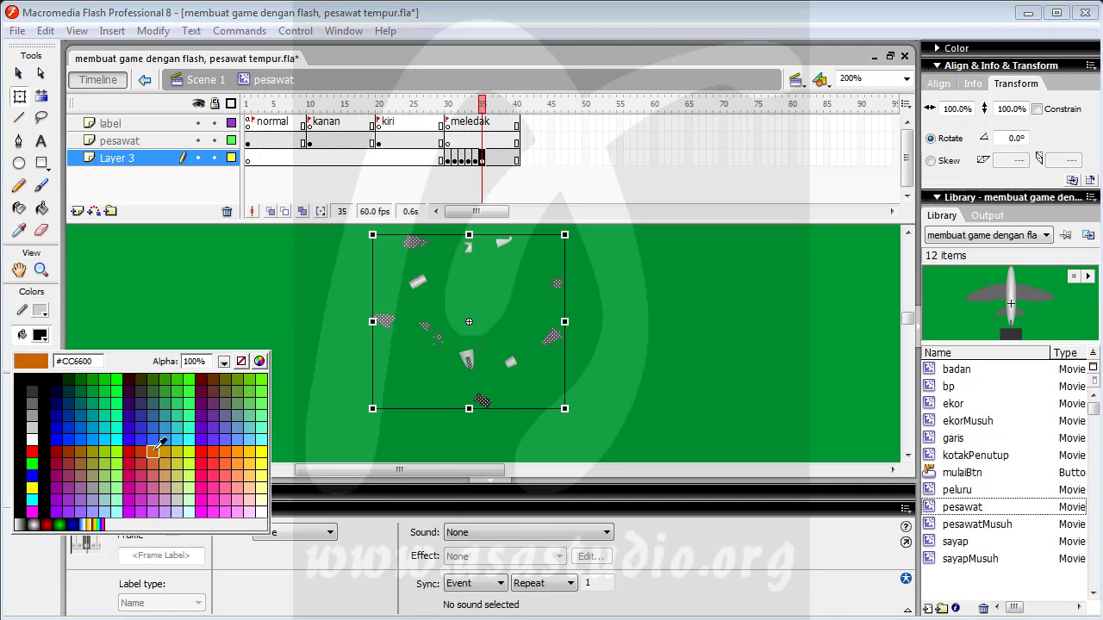
{"action": "left_click", "coordinate": [227, 448]}
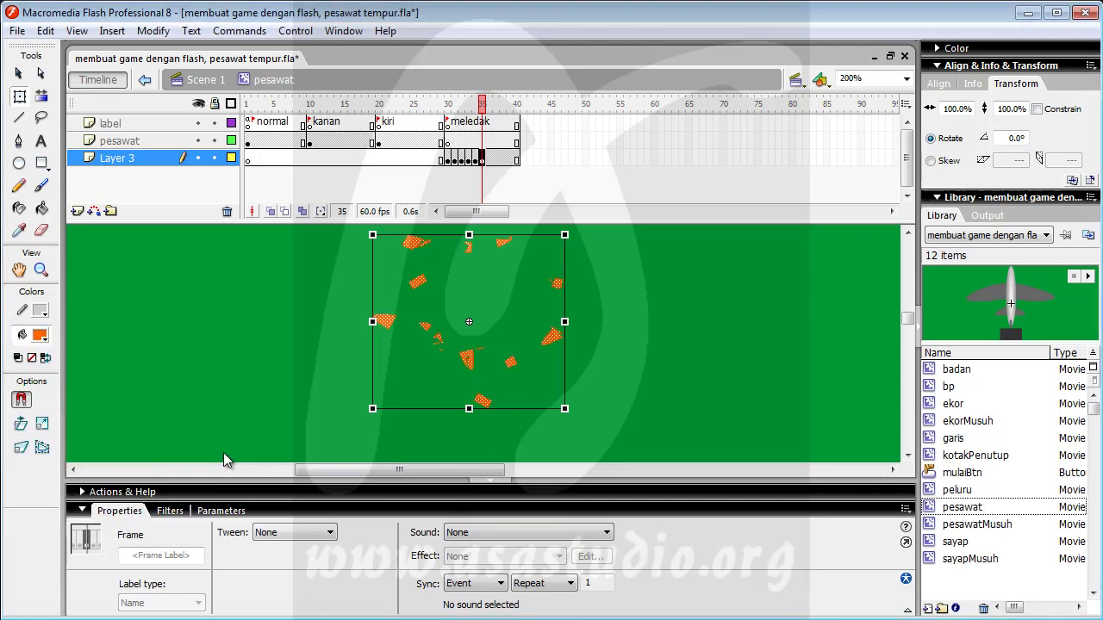
Step: Lower the alpha of the orange fill on the frame 35 pieces and deselect them
{"action": "left_click", "coordinate": [41, 336]}
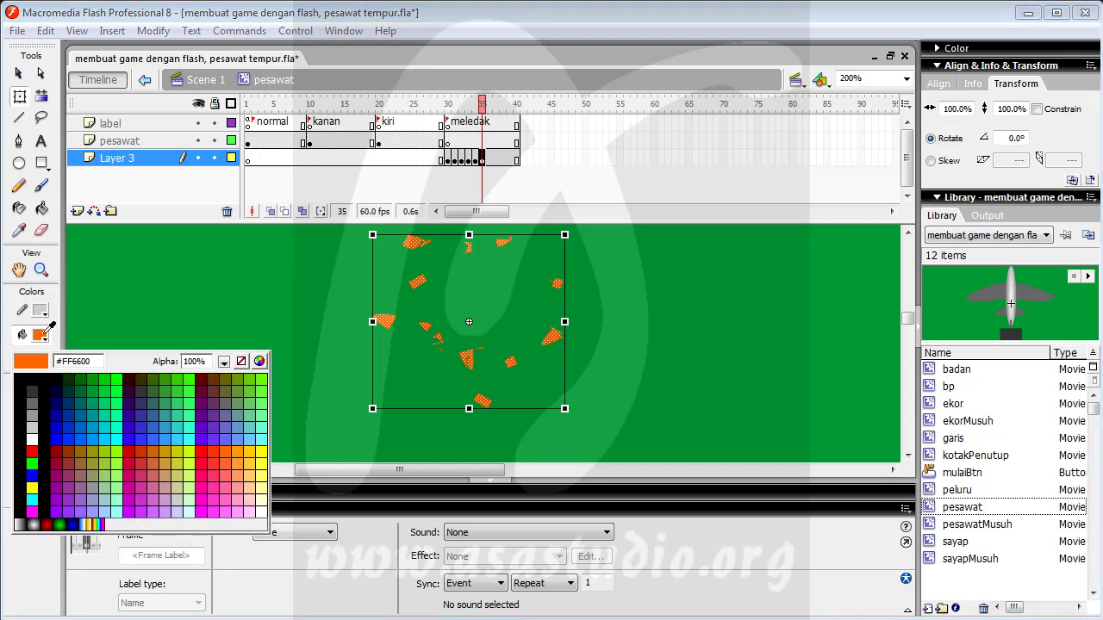
{"action": "left_click_drag", "start_coordinate": [224, 366], "coordinate": [225, 410]}
{"action": "key", "text": "Return"}
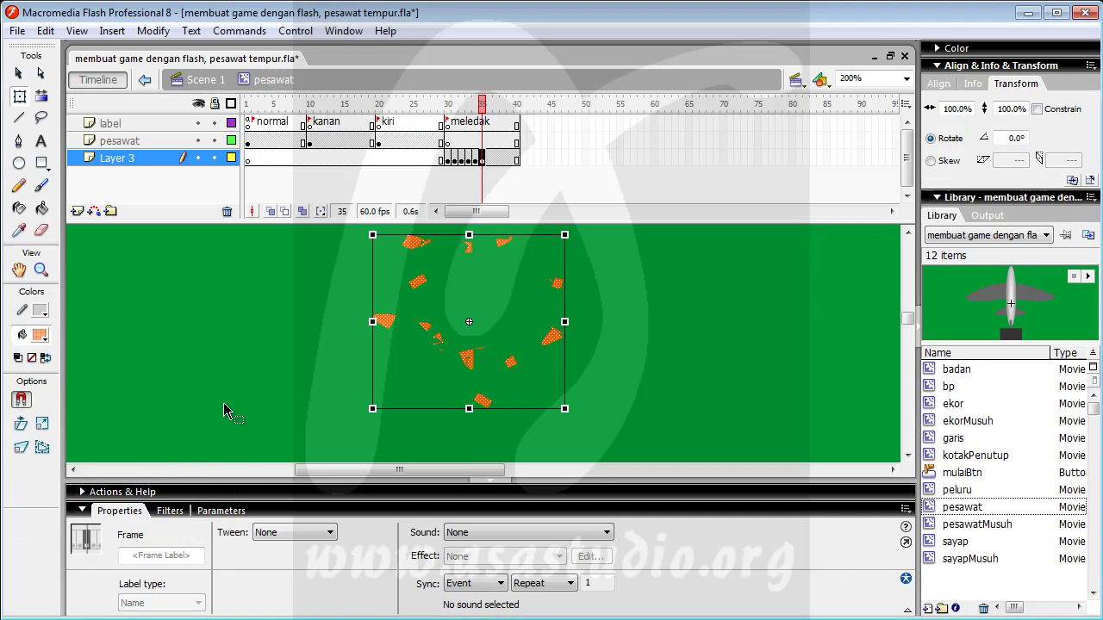
{"action": "left_click", "coordinate": [402, 401]}
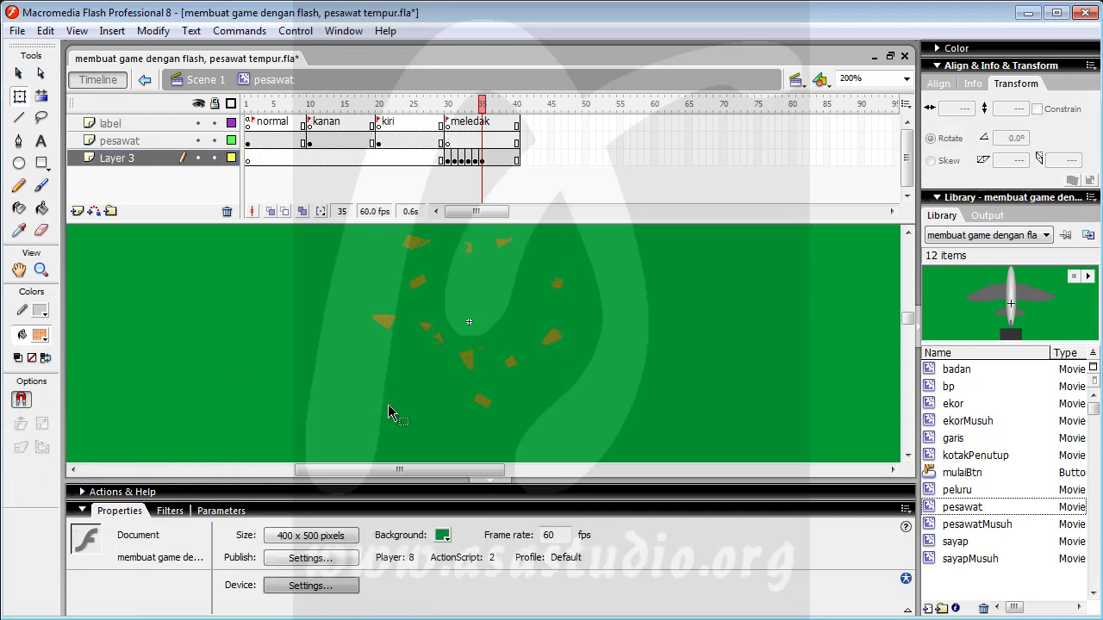
Step: Insert a keyframe at frame 36 of Layer 3 and reduce its pieces' fill alpha further
{"action": "left_click", "coordinate": [488, 160]}
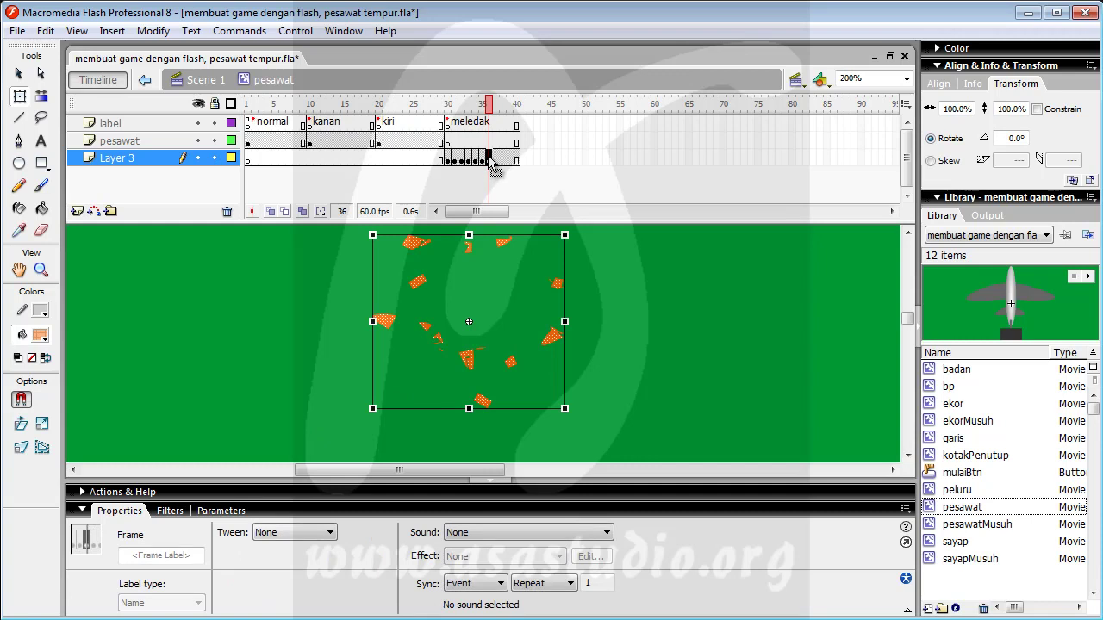
{"action": "left_click", "coordinate": [38, 335]}
{"action": "mouse_move", "coordinate": [226, 367]}
{"action": "left_mouse_down"}
{"action": "mouse_move", "coordinate": [225, 347]}
{"action": "mouse_move", "coordinate": [228, 397]}
{"action": "mouse_move", "coordinate": [234, 386]}
{"action": "left_mouse_up"}
Step: Insert a keyframe at frame 37 of Layer 3, fade its pieces' fill alpha even more, and deselect them
{"action": "left_click", "coordinate": [498, 162]}
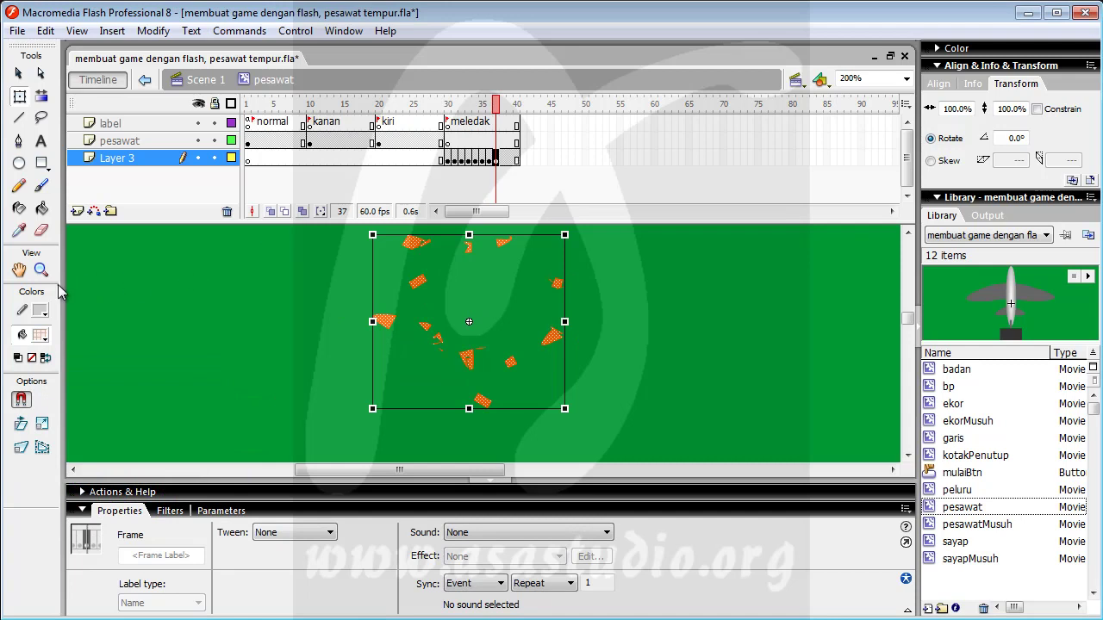
{"action": "left_click", "coordinate": [43, 337]}
{"action": "left_click_drag", "start_coordinate": [226, 360], "coordinate": [248, 409]}
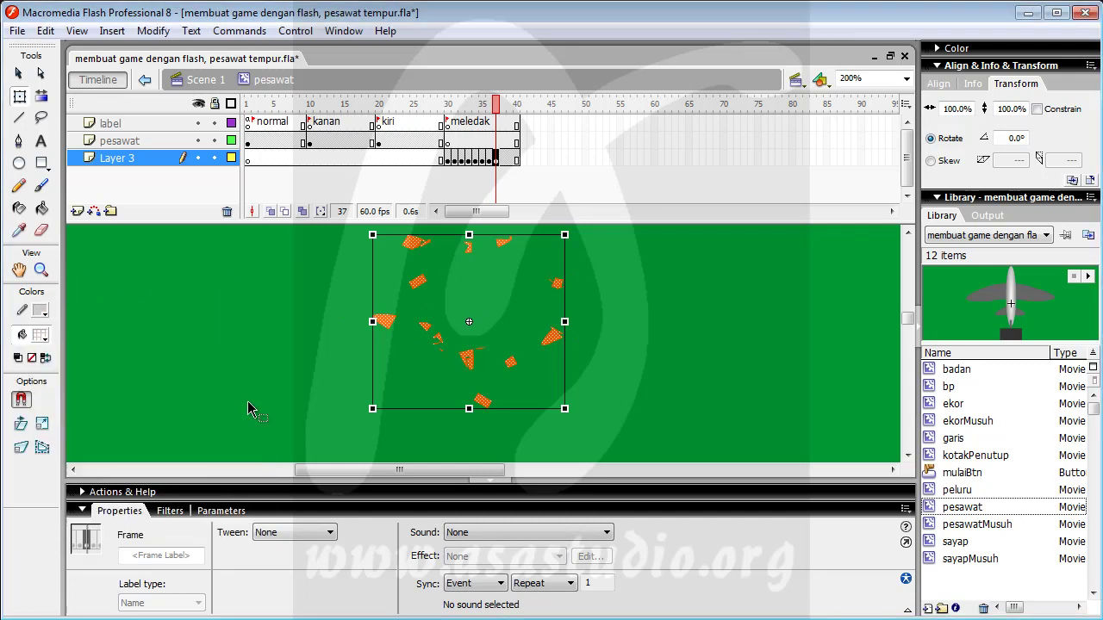
{"action": "left_click", "coordinate": [628, 362]}
Step: Scale the orange pieces at frame 35 together to 116.3% and recentre them on the registration point at X -64.8, Y -59.9
{"action": "left_click_drag", "start_coordinate": [495, 125], "coordinate": [482, 107]}
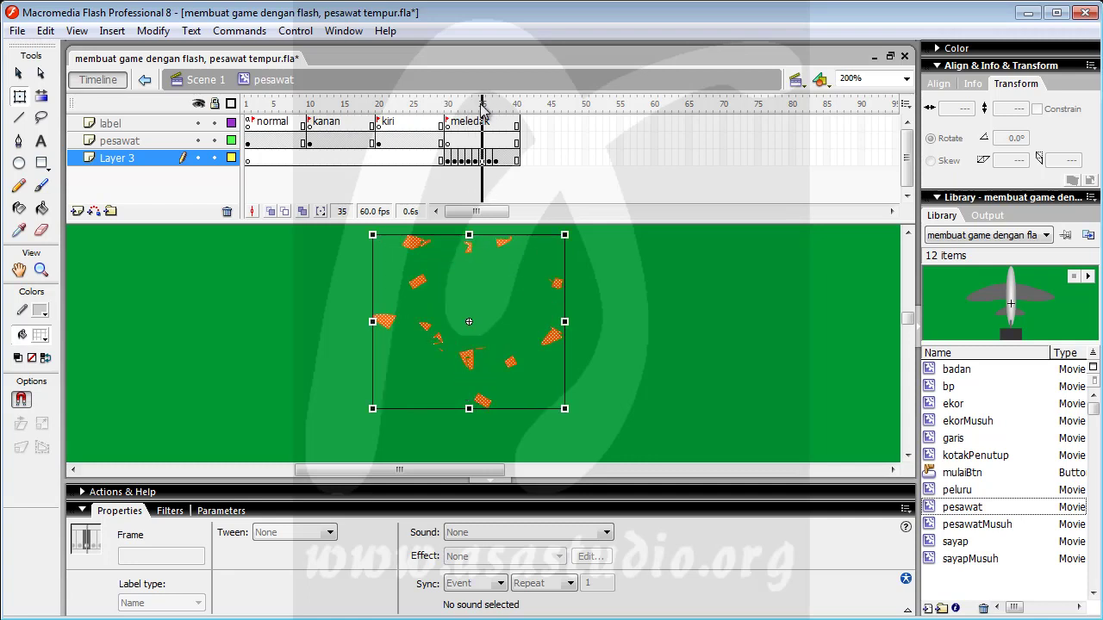
{"action": "left_click_drag", "start_coordinate": [565, 410], "coordinate": [596, 437]}
{"action": "key", "text": "Left"}
{"action": "key", "text": "Left"}
{"action": "key", "text": "Left"}
{"action": "key", "text": "Left"}
{"action": "key", "text": "Left"}
{"action": "key", "text": "Left"}
{"action": "key", "text": "Left"}
{"action": "key", "text": "Left"}
{"action": "key", "text": "Up"}
{"action": "key", "text": "Up"}
{"action": "key", "text": "Up"}
{"action": "key", "text": "Up"}
{"action": "key", "text": "Up"}
{"action": "key", "text": "Up"}
{"action": "key", "text": "Up"}
{"action": "key", "text": "Up"}
{"action": "key", "text": "Up"}
{"action": "key", "text": "Left"}
{"action": "key", "text": "Up"}
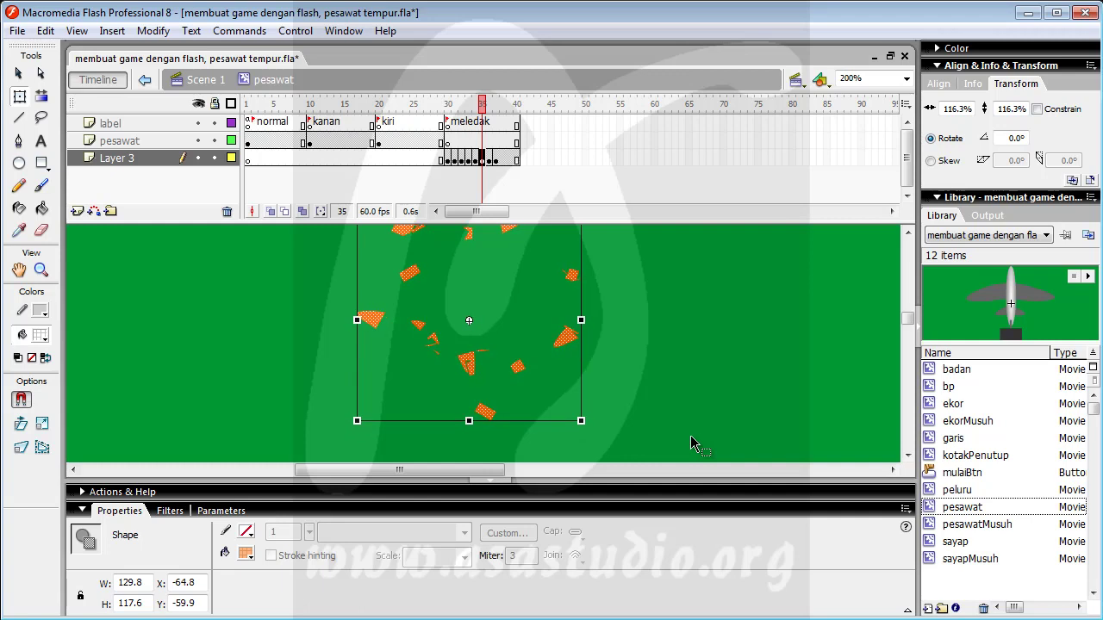
Step: Scale the pieces at frame 36 together to 127.7% and recentre them on the registration point at X -70.8, Y -64.4
{"action": "left_click", "coordinate": [488, 159]}
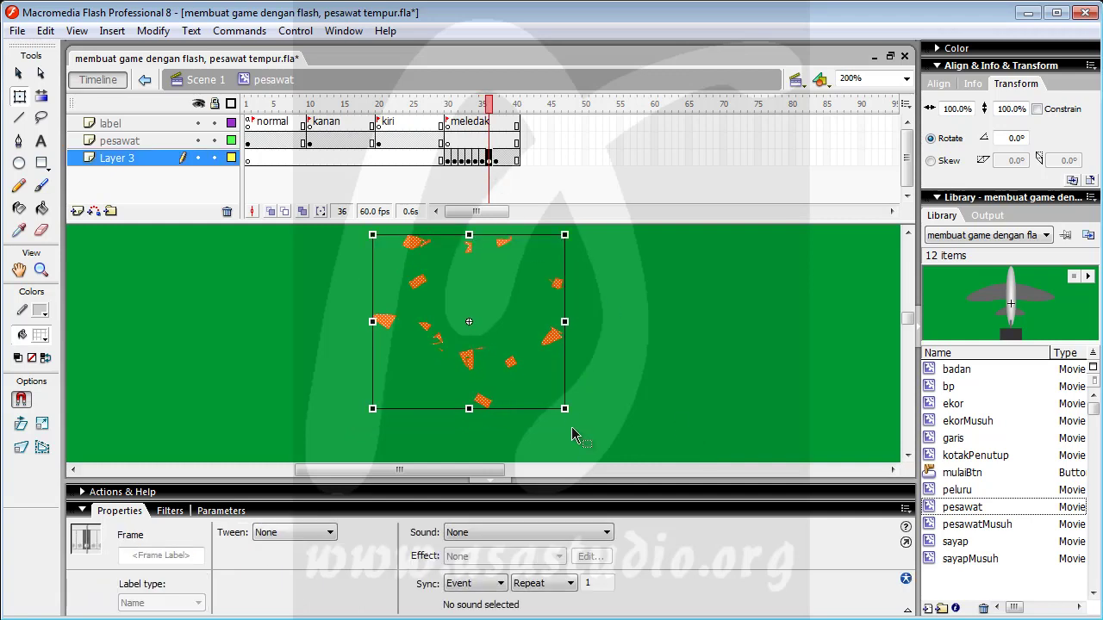
{"action": "left_click_drag", "start_coordinate": [564, 411], "coordinate": [645, 463]}
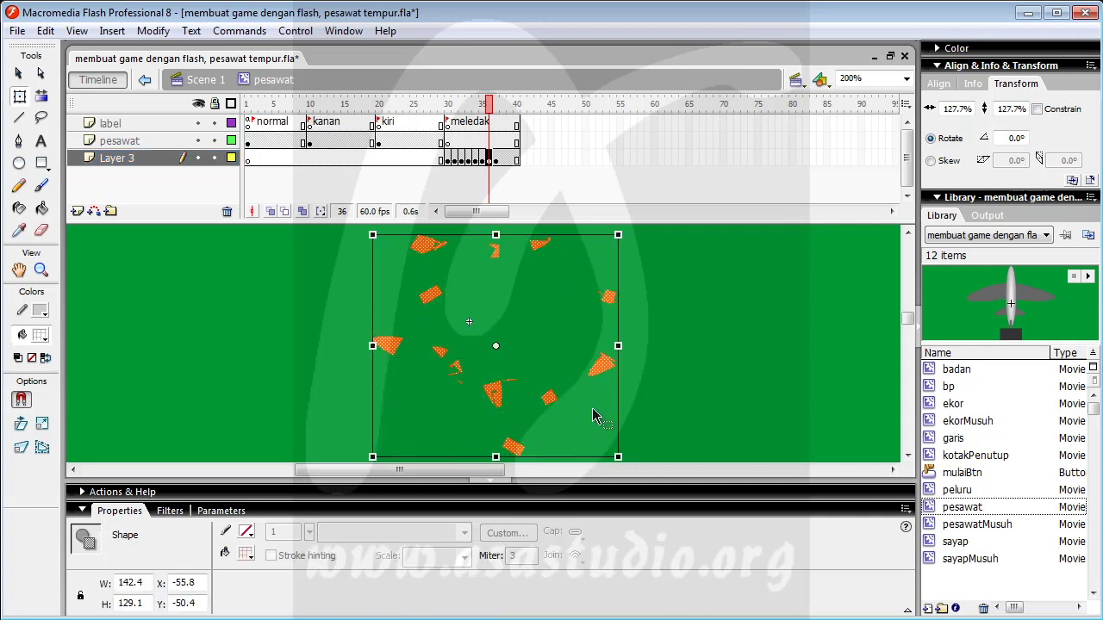
{"action": "key", "text": "Up"}
{"action": "key", "text": "Up"}
{"action": "key", "text": "Up"}
{"action": "key", "text": "Up"}
{"action": "key", "text": "Up"}
{"action": "key", "text": "Up"}
{"action": "key", "text": "Up"}
{"action": "key", "text": "Up"}
{"action": "key", "text": "Up"}
{"action": "key", "text": "Up"}
{"action": "key", "text": "Up"}
{"action": "key", "text": "Up"}
{"action": "key", "text": "Up"}
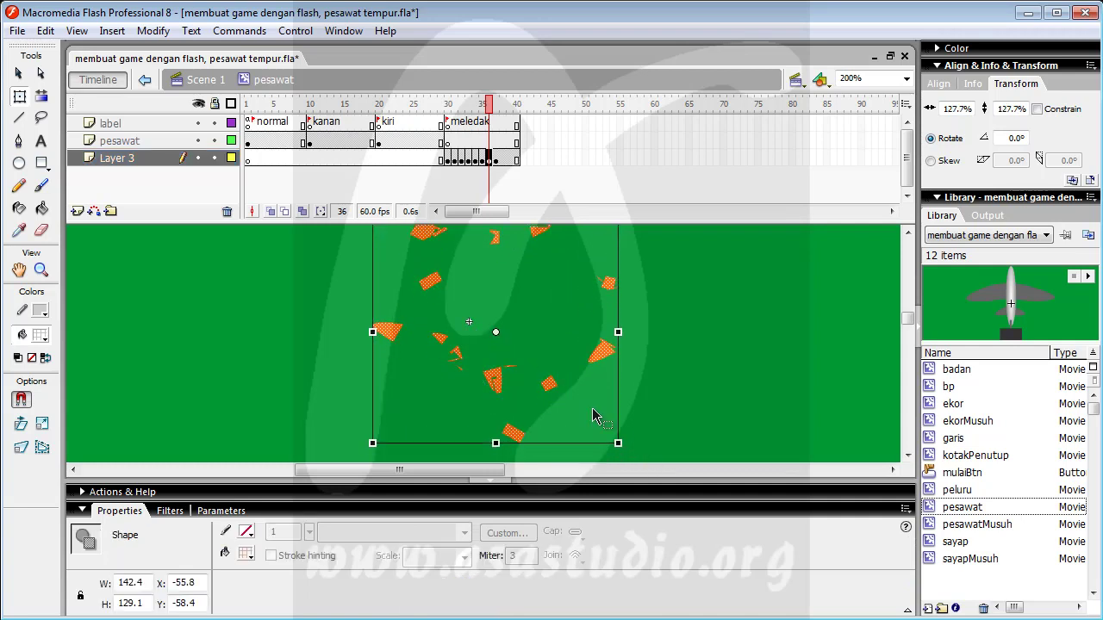
{"action": "key", "text": "Left"}
{"action": "key", "text": "Left"}
{"action": "key", "text": "Left"}
{"action": "key", "text": "Left"}
{"action": "key", "text": "Left"}
{"action": "key", "text": "Left"}
{"action": "key", "text": "Left"}
{"action": "key", "text": "Left"}
{"action": "key", "text": "Left"}
{"action": "key", "text": "Left"}
{"action": "key", "text": "Left"}
{"action": "key", "text": "Left"}
{"action": "key", "text": "Left"}
{"action": "key", "text": "Left"}
{"action": "key", "text": "Left"}
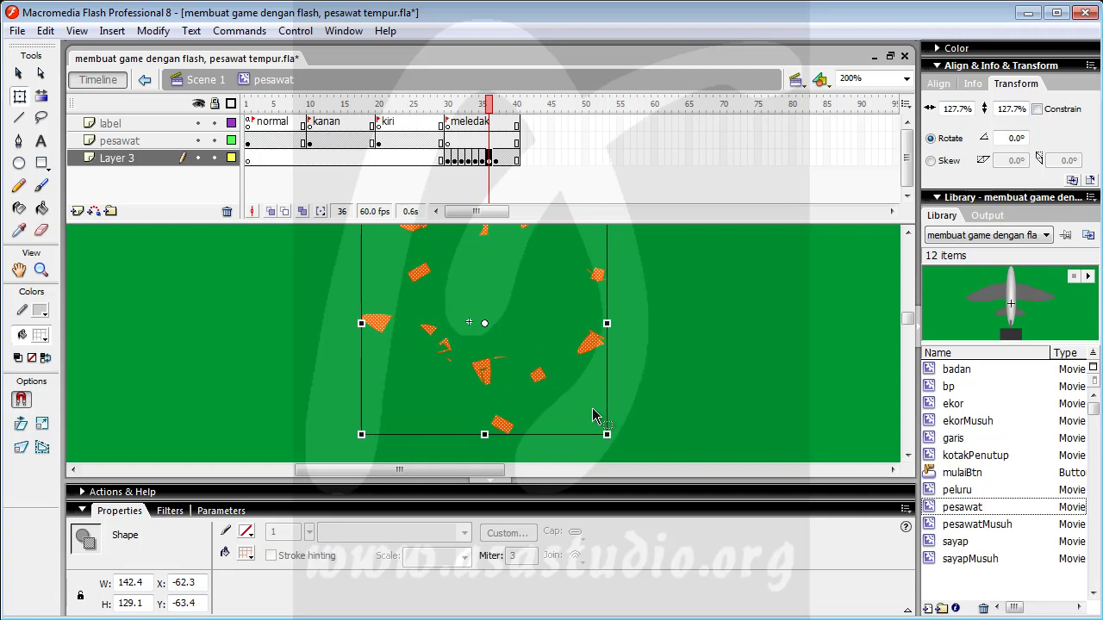
{"action": "key", "text": "Up"}
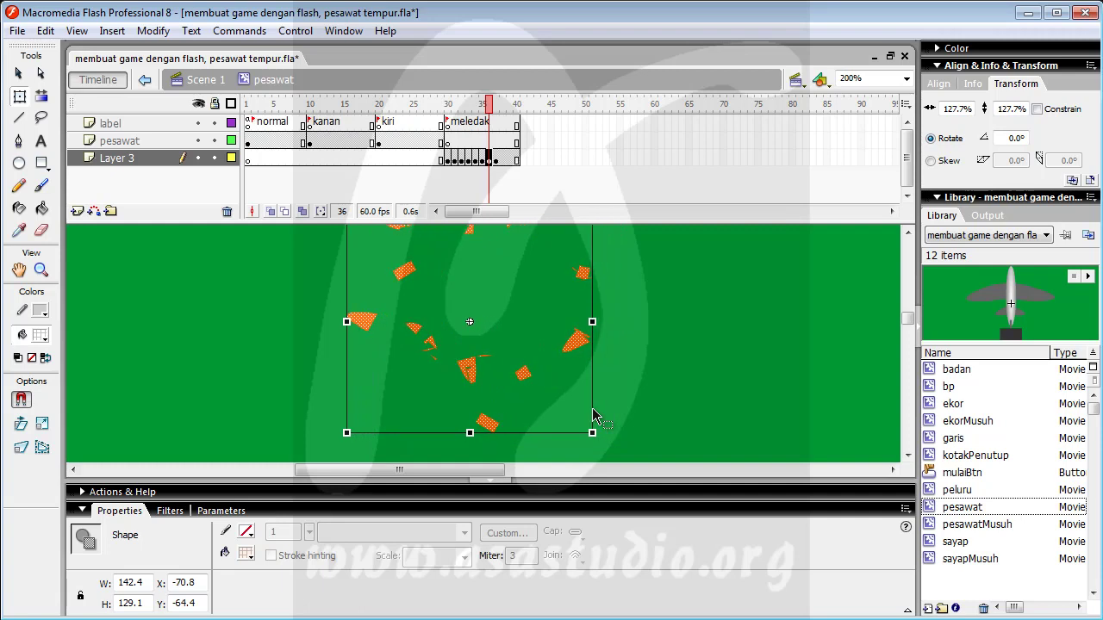
Step: Scale all of the orange pieces at frame 37 of Layer 3 together to 148.5%, keeping them selected
{"action": "left_click", "coordinate": [495, 159]}
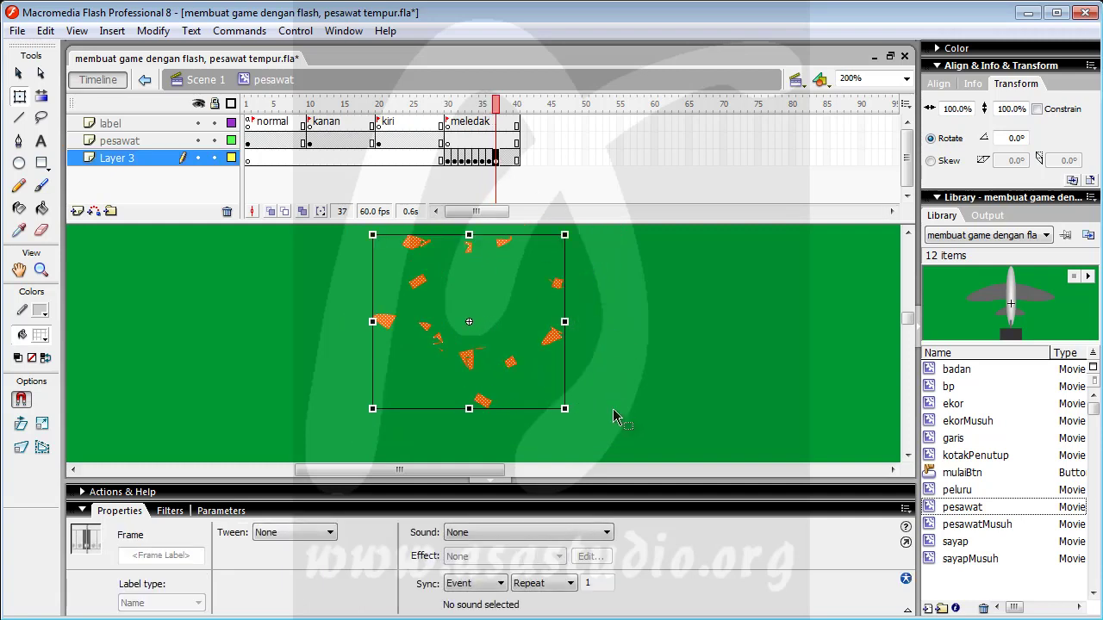
{"action": "left_click_drag", "start_coordinate": [566, 412], "coordinate": [683, 497]}
{"action": "key", "text": "Delete"}
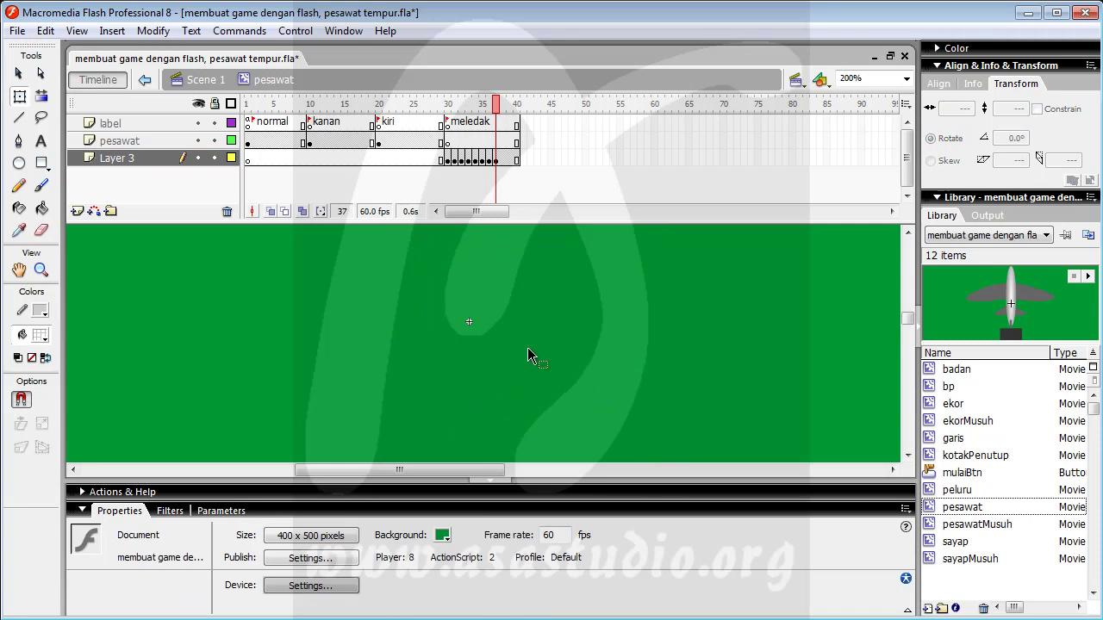
{"action": "key", "text": "ctrl+z"}
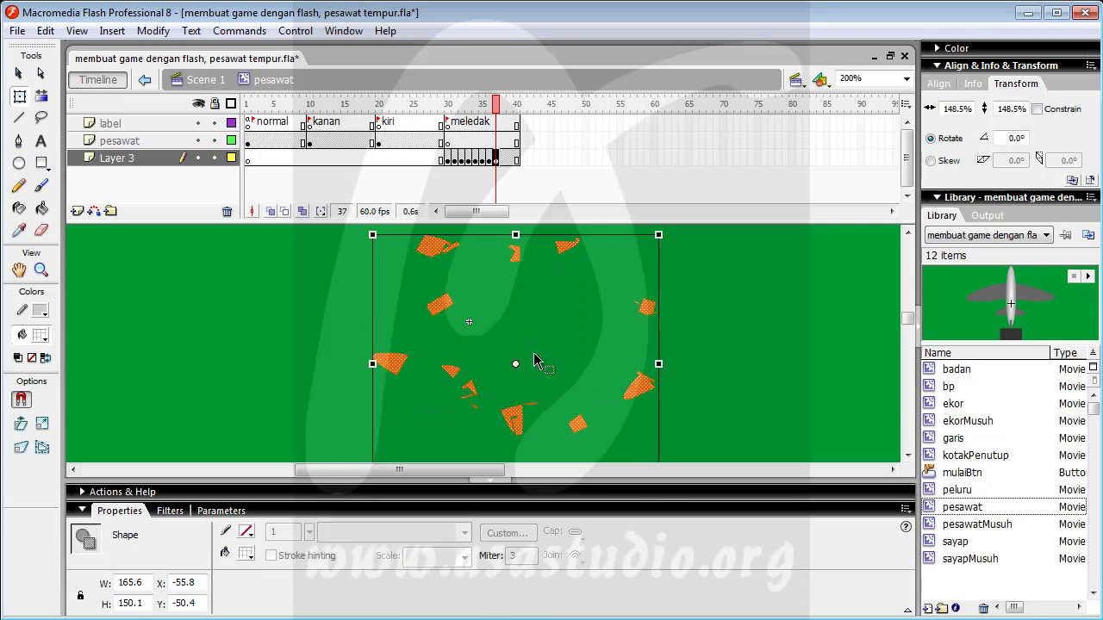
Step: Recentre the enlarged pieces at frame 37 on the registration point, at X -83.3, Y -74.4
{"action": "key", "text": "Up"}
{"action": "key", "text": "Up"}
{"action": "key", "text": "Up"}
{"action": "key", "text": "Up"}
{"action": "key", "text": "Up"}
{"action": "key", "text": "Up"}
{"action": "key", "text": "Up"}
{"action": "key", "text": "Up"}
{"action": "key", "text": "Up"}
{"action": "key", "text": "Up"}
{"action": "key", "text": "Up"}
{"action": "key", "text": "Up"}
{"action": "key", "text": "Up"}
{"action": "key", "text": "Up"}
{"action": "key", "text": "Up"}
{"action": "key", "text": "Up"}
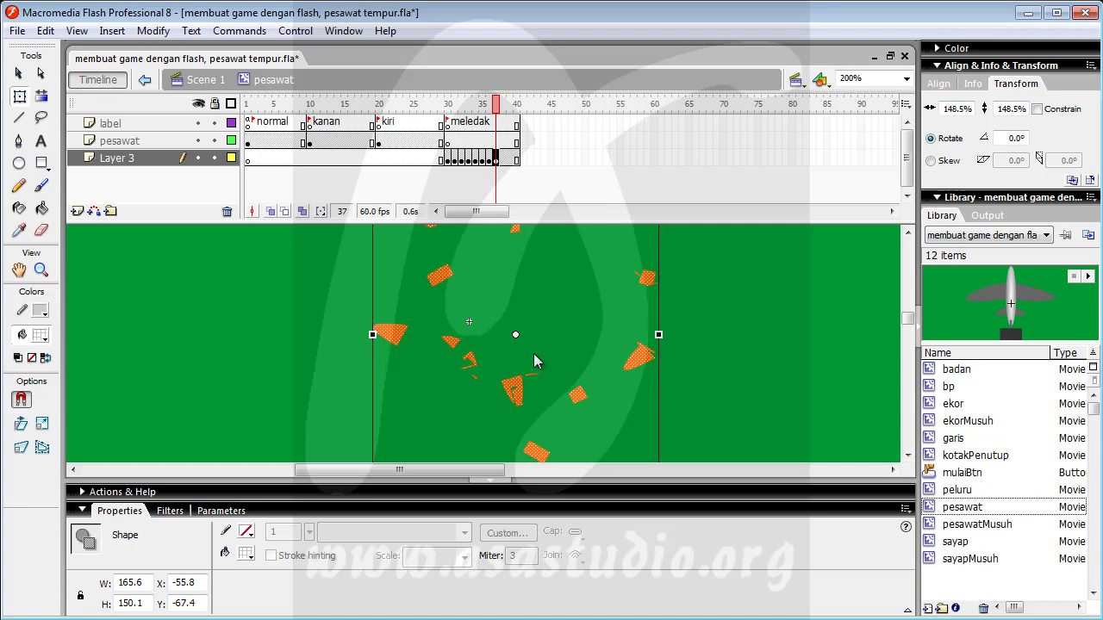
{"action": "key", "text": "Up"}
{"action": "key", "text": "Up"}
{"action": "key", "text": "Up"}
{"action": "key", "text": "Up"}
{"action": "key", "text": "Up"}
{"action": "key", "text": "Up"}
{"action": "key", "text": "Up"}
{"action": "key", "text": "Up"}
{"action": "key", "text": "Left"}
{"action": "key", "text": "Left"}
{"action": "key", "text": "Left"}
{"action": "key", "text": "Left"}
{"action": "key", "text": "Left"}
{"action": "key", "text": "Left"}
{"action": "key", "text": "Left"}
{"action": "key", "text": "Left"}
{"action": "key", "text": "Left"}
{"action": "key", "text": "Left"}
{"action": "key", "text": "Left"}
{"action": "key", "text": "Left"}
{"action": "key", "text": "Left"}
{"action": "key", "text": "Left"}
{"action": "key", "text": "Left"}
{"action": "key", "text": "Left"}
{"action": "key", "text": "Left"}
{"action": "key", "text": "Left"}
{"action": "key", "text": "Left"}
{"action": "key", "text": "Left"}
{"action": "key", "text": "Left"}
{"action": "key", "text": "Left"}
{"action": "key", "text": "Left"}
{"action": "key", "text": "Left"}
{"action": "key", "text": "Left"}
{"action": "key", "text": "Left"}
{"action": "key", "text": "Left"}
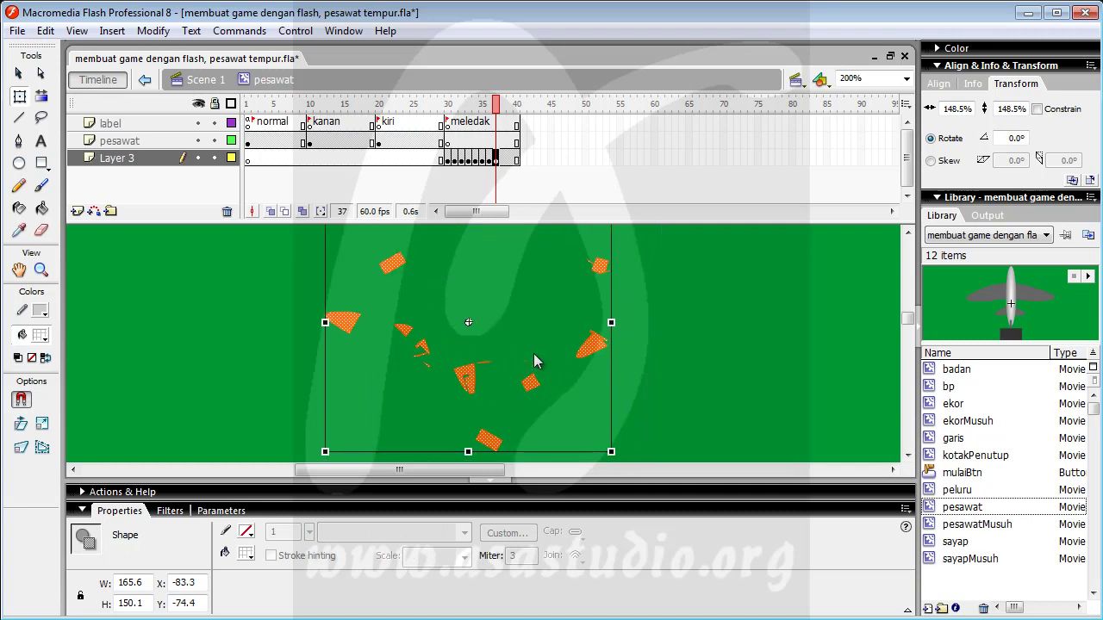
Step: Deselect the pieces at frame 37 and move the playhead to frame 38 to check the end of the explosion
{"action": "key", "text": "Delete"}
{"action": "left_click", "coordinate": [498, 110]}
{"action": "mouse_move", "coordinate": [498, 111]}
{"action": "left_mouse_down"}
{"action": "mouse_move", "coordinate": [441, 106]}
{"action": "mouse_move", "coordinate": [517, 104]}
{"action": "mouse_move", "coordinate": [436, 106]}
{"action": "mouse_move", "coordinate": [539, 105]}
{"action": "mouse_move", "coordinate": [454, 103]}
{"action": "mouse_move", "coordinate": [504, 104]}
{"action": "left_mouse_up"}
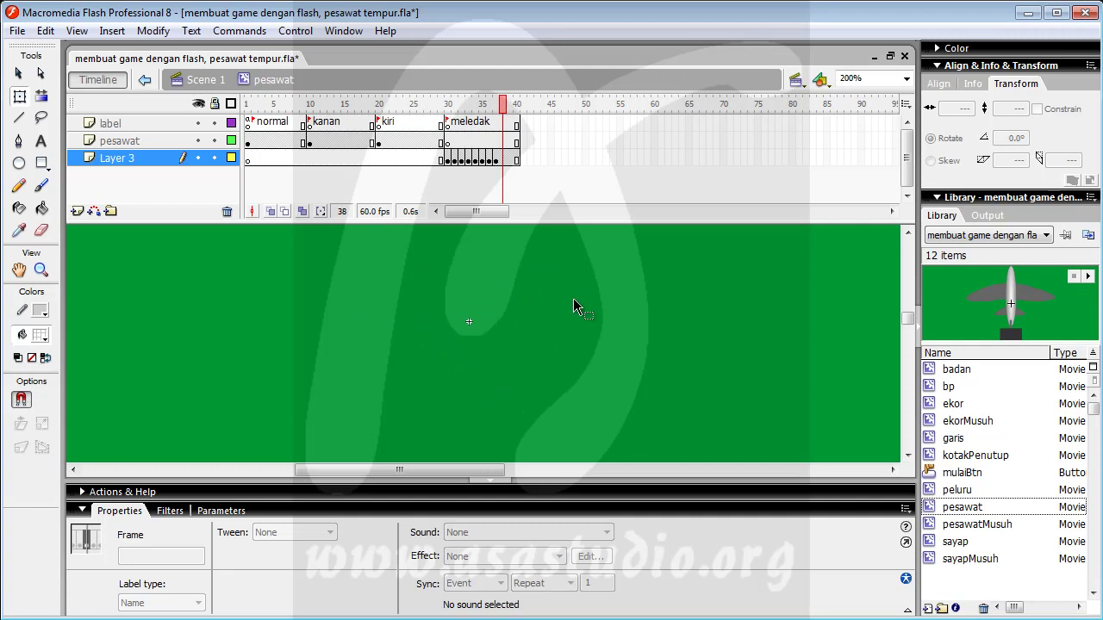